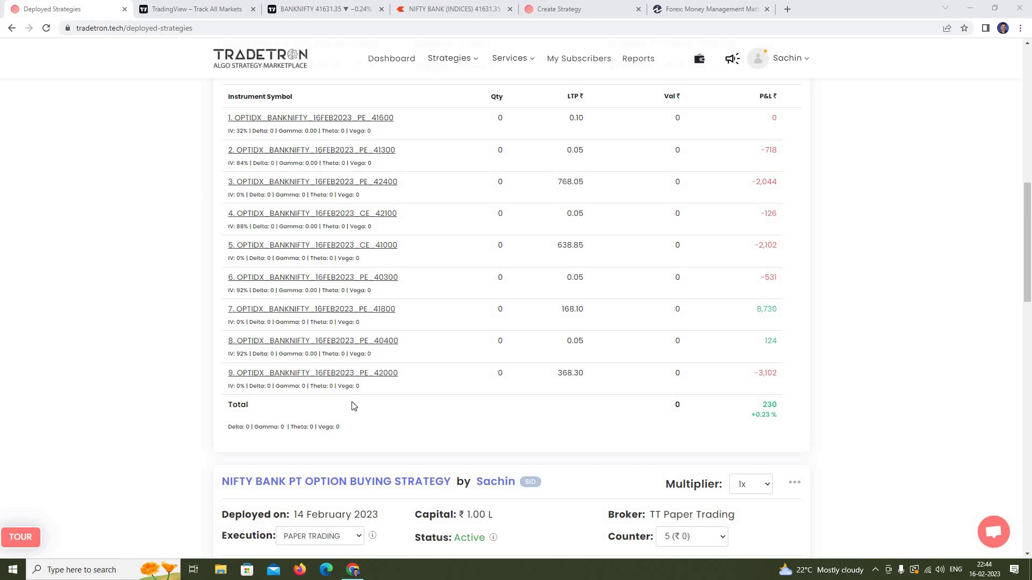
- Set the counter of the deployed NIFTY BANK PT OPTION BUYING STRATEGY to All
{"action": "scroll", "coordinate": [353, 405], "scroll_direction": "down", "scroll_amount": 4}
{"action": "scroll", "coordinate": [353, 406], "scroll_direction": "down", "scroll_amount": 1}
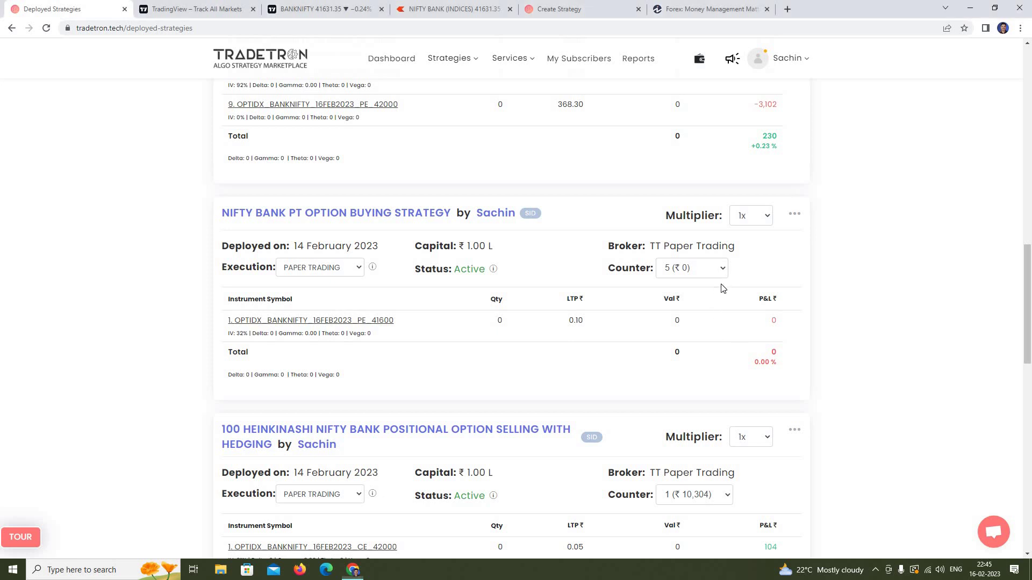
{"action": "left_click", "coordinate": [720, 268]}
{"action": "left_click", "coordinate": [698, 339]}
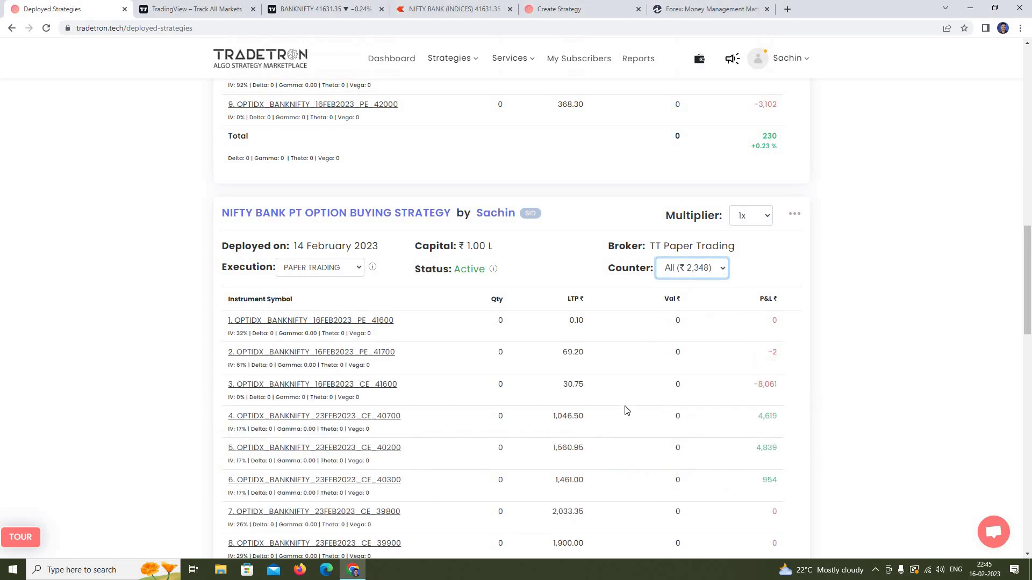
- Examine the instruments and profit and loss of the option buying, positional option selling with hedging, and STOCK BUY SWING TRADING strategies
{"action": "scroll", "coordinate": [627, 411], "scroll_direction": "down", "scroll_amount": 3}
{"action": "scroll", "coordinate": [628, 411], "scroll_direction": "up", "scroll_amount": 2}
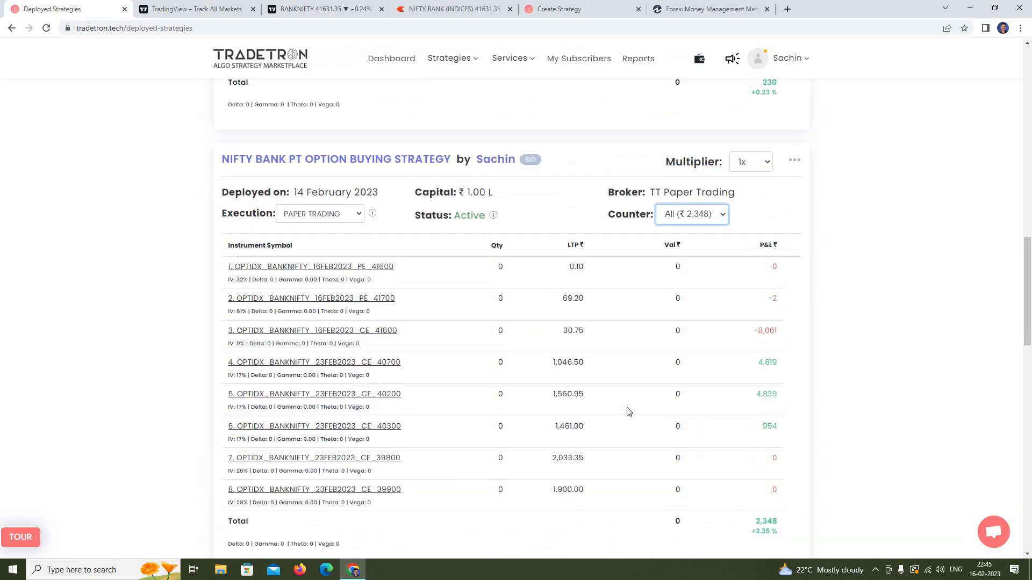
{"action": "scroll", "coordinate": [627, 411], "scroll_direction": "down", "scroll_amount": 9}
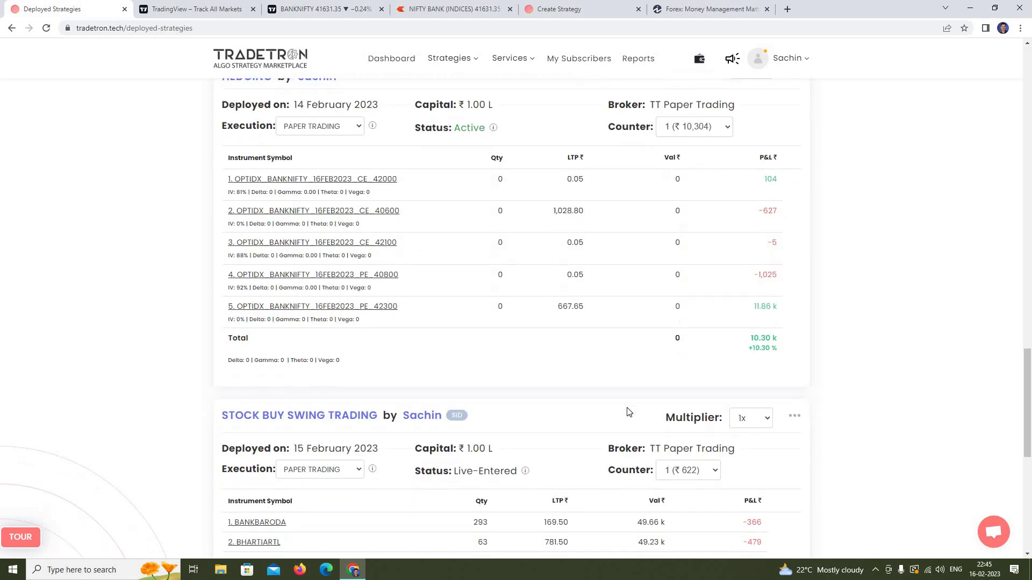
{"action": "scroll", "coordinate": [627, 411], "scroll_direction": "up", "scroll_amount": 3}
{"action": "scroll", "coordinate": [628, 411], "scroll_direction": "down", "scroll_amount": 1}
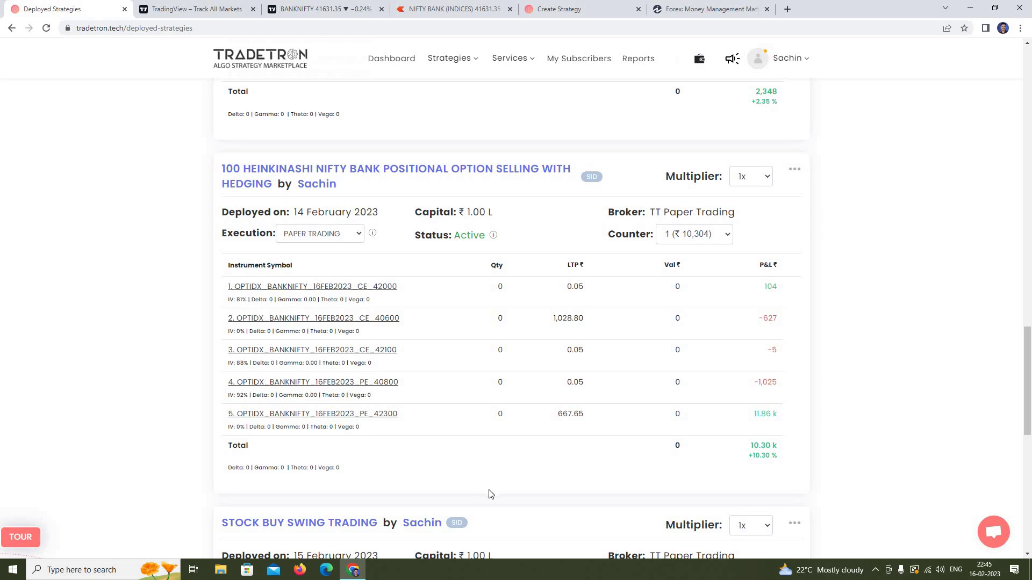
{"action": "scroll", "coordinate": [489, 494], "scroll_direction": "down", "scroll_amount": 4}
{"action": "scroll", "coordinate": [489, 494], "scroll_direction": "down", "scroll_amount": 3}
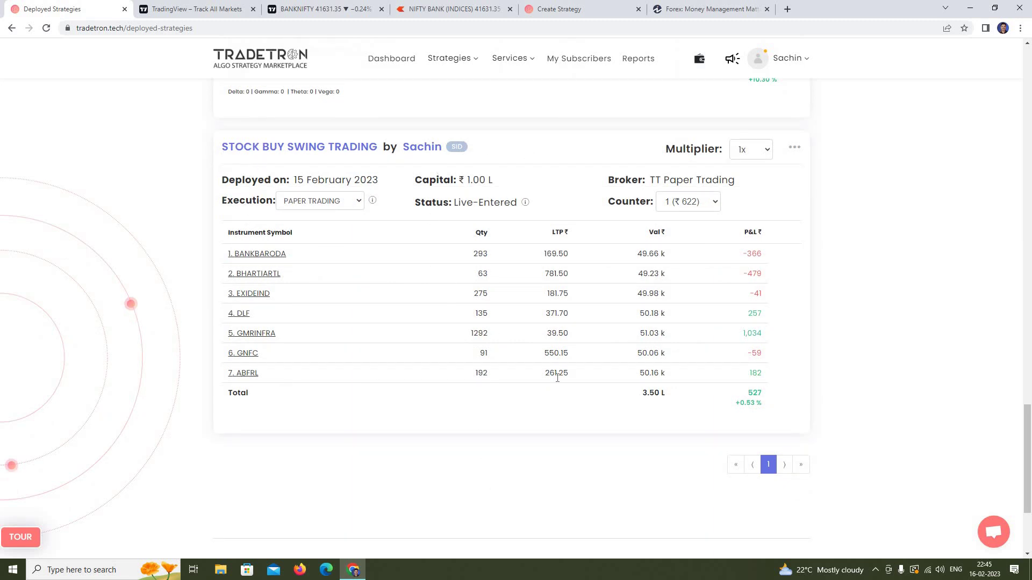
{"action": "scroll", "coordinate": [454, 385], "scroll_direction": "up", "scroll_amount": 8}
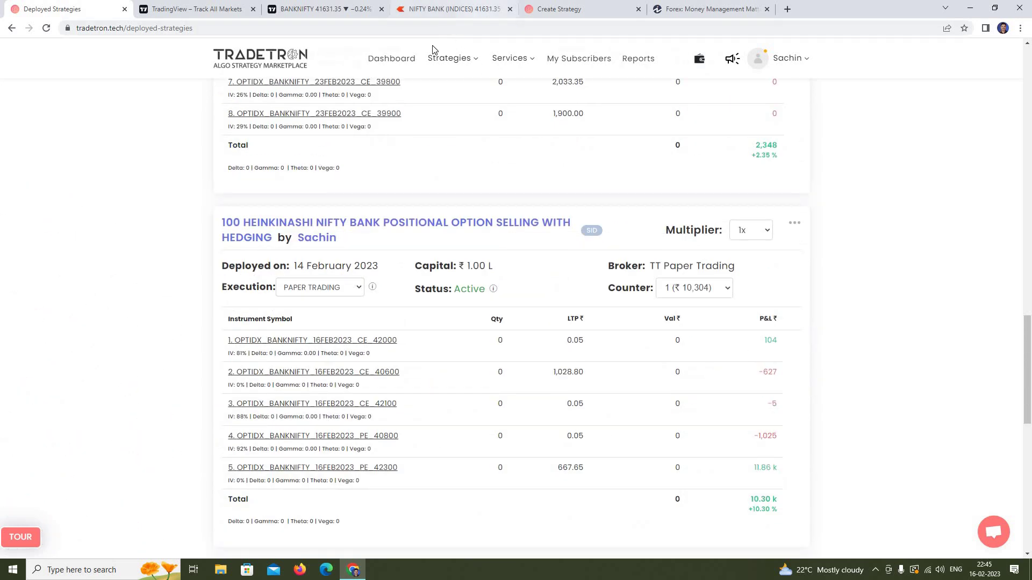
- Create a new strategy and name it "stocks buy swing trading"
{"action": "left_click", "coordinate": [438, 64]}
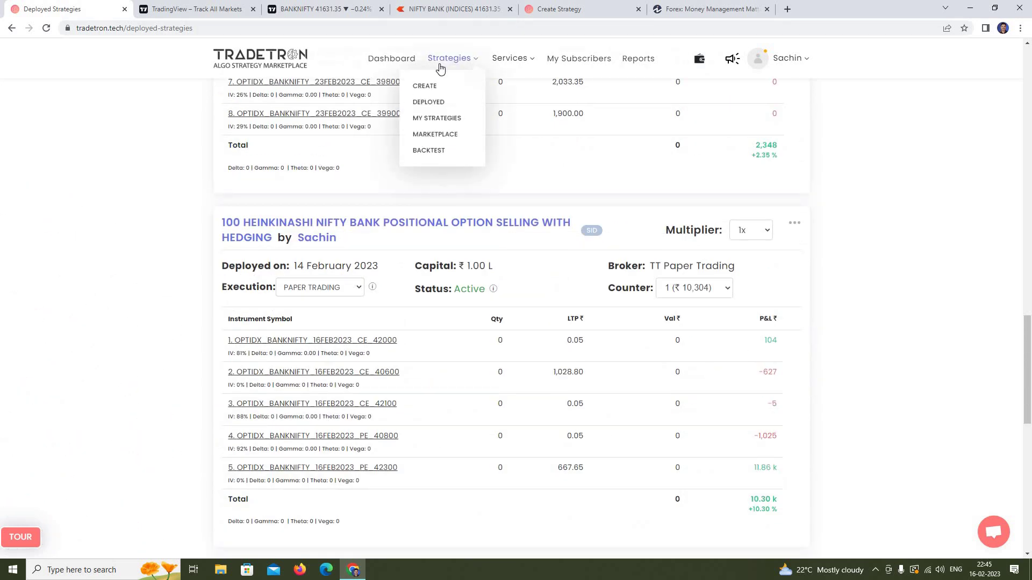
{"action": "left_click", "coordinate": [422, 87]}
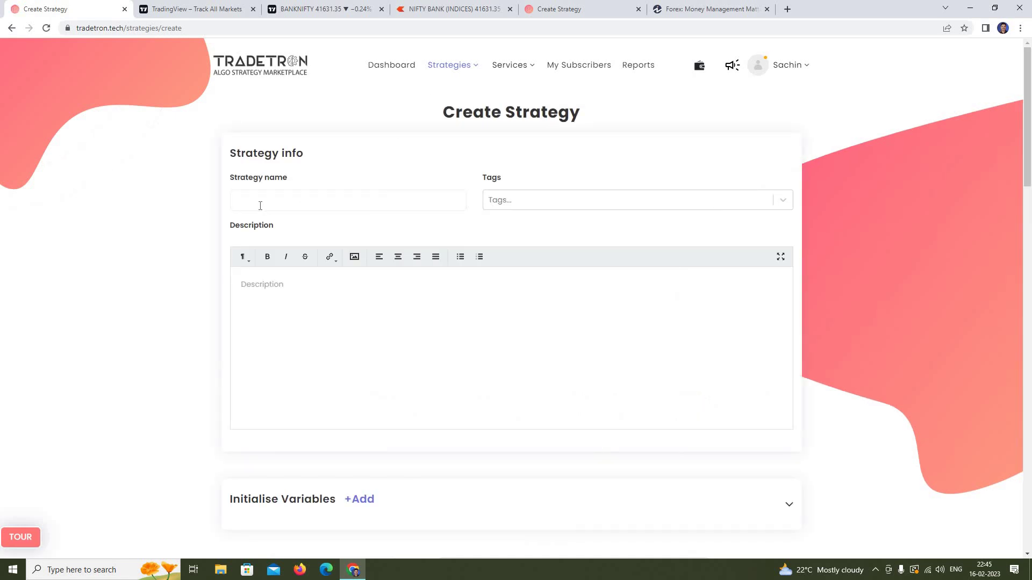
{"action": "left_click", "coordinate": [255, 202]}
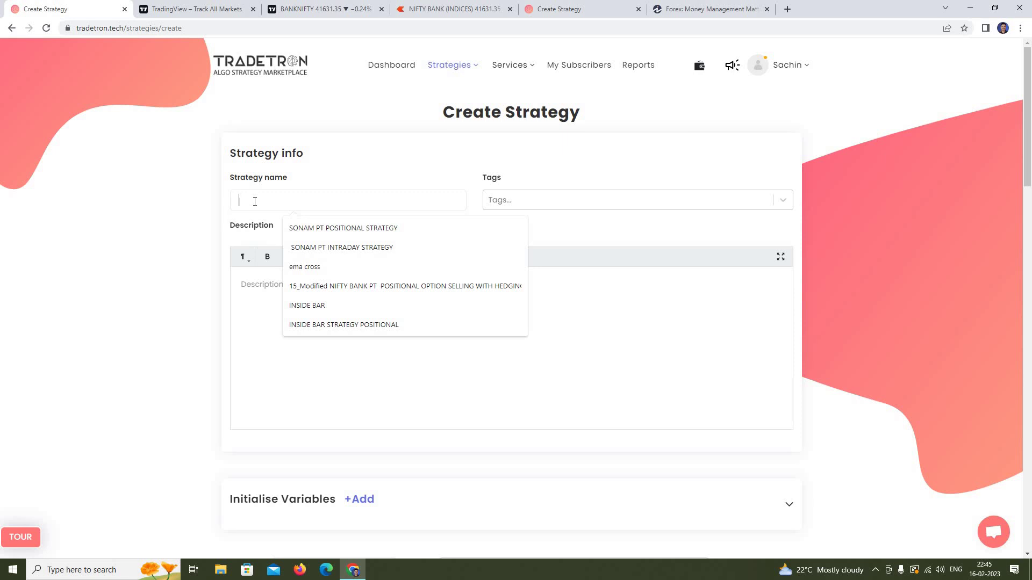
{"action": "type", "text": "s"}
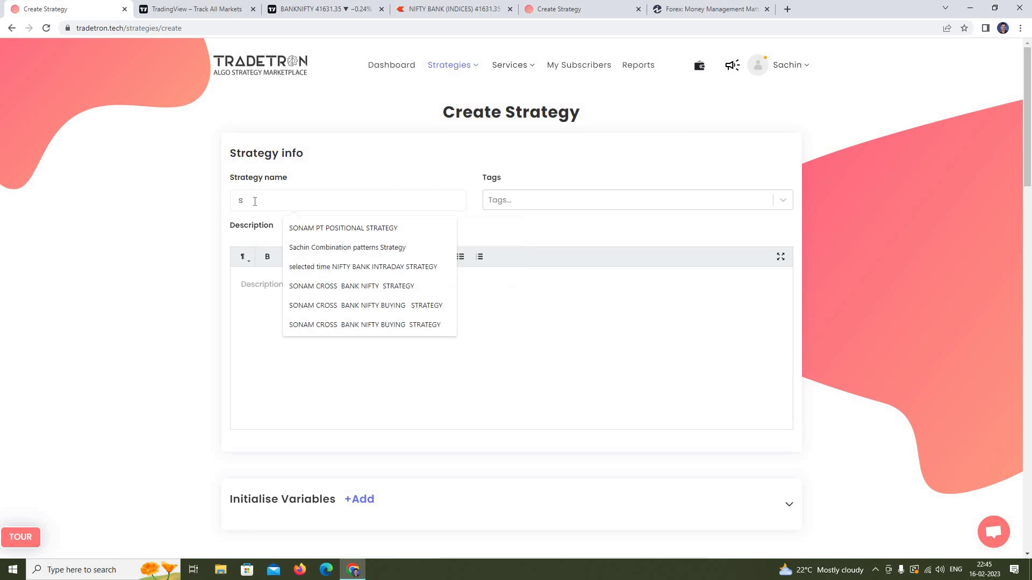
{"action": "type", "text": "toc"}
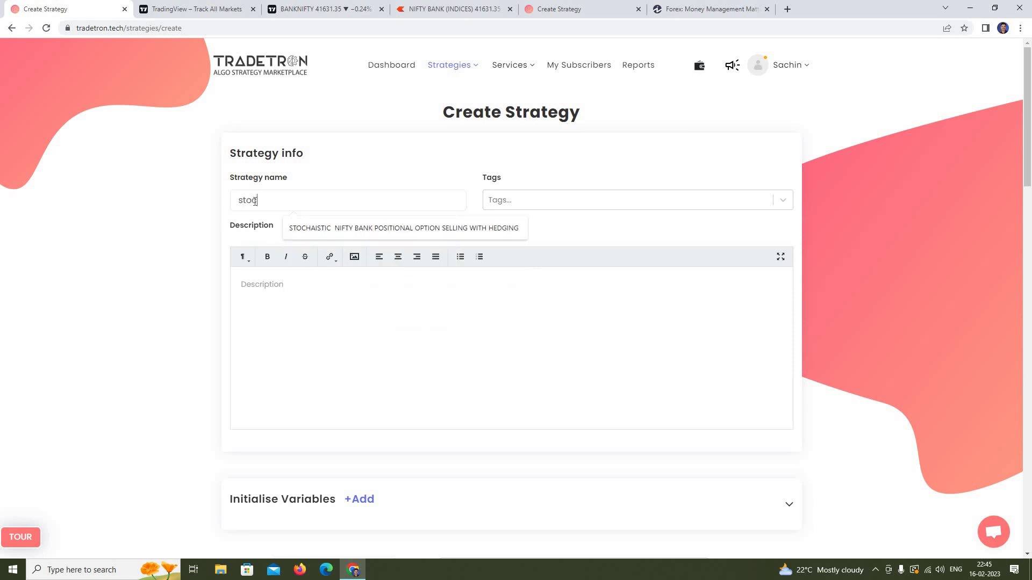
{"action": "type", "text": "ks b"}
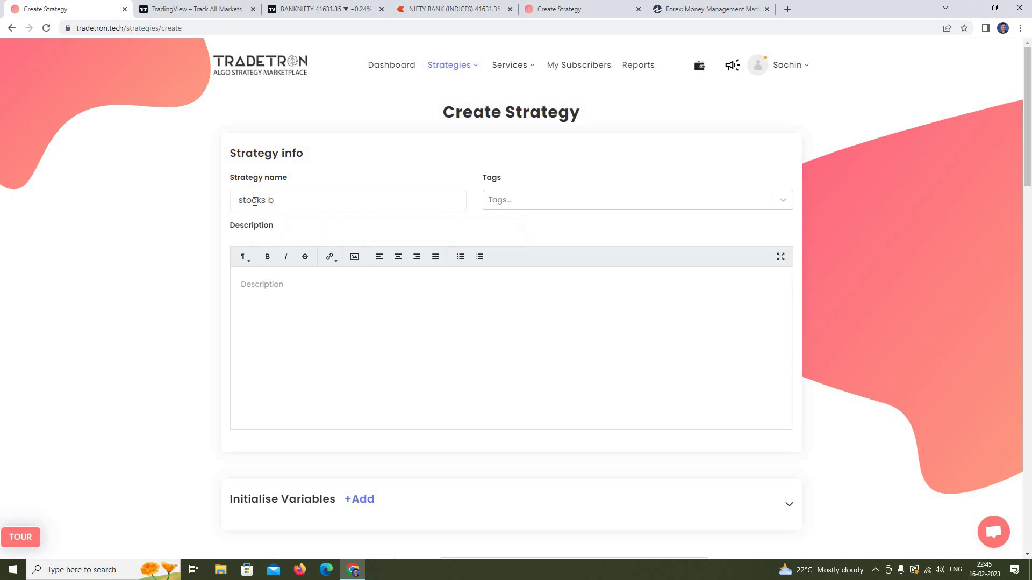
{"action": "type", "text": "uy swing trading"}
{"action": "scroll", "coordinate": [389, 398], "scroll_direction": "down", "scroll_amount": 4}
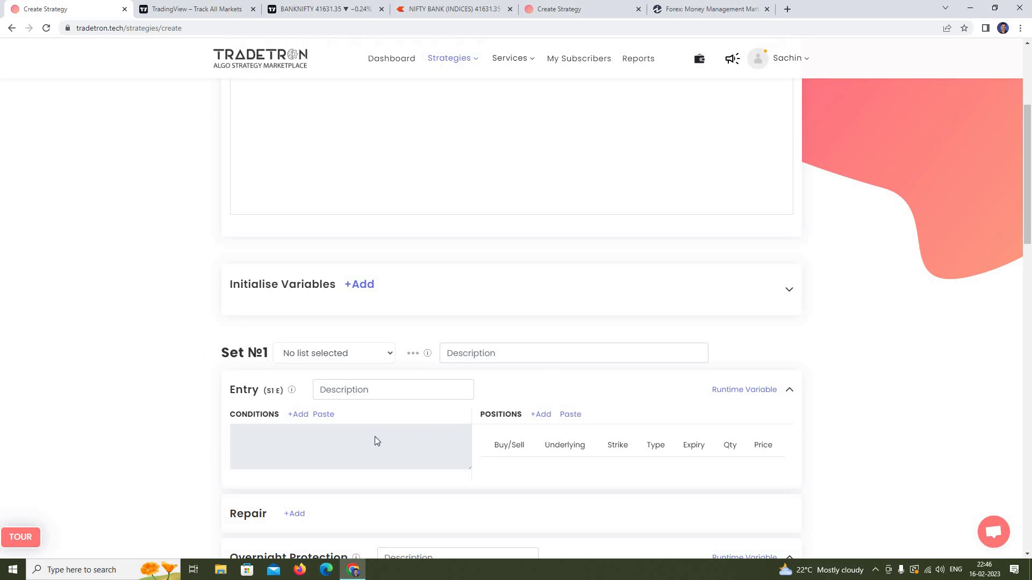
{"action": "scroll", "coordinate": [360, 450], "scroll_direction": "down", "scroll_amount": 2}
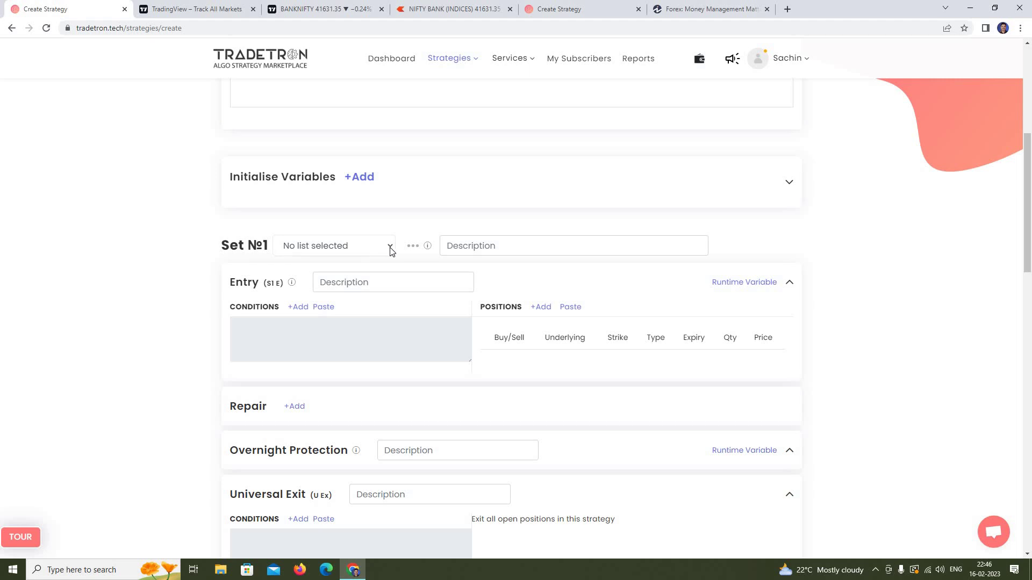
{"action": "left_click", "coordinate": [413, 249]}
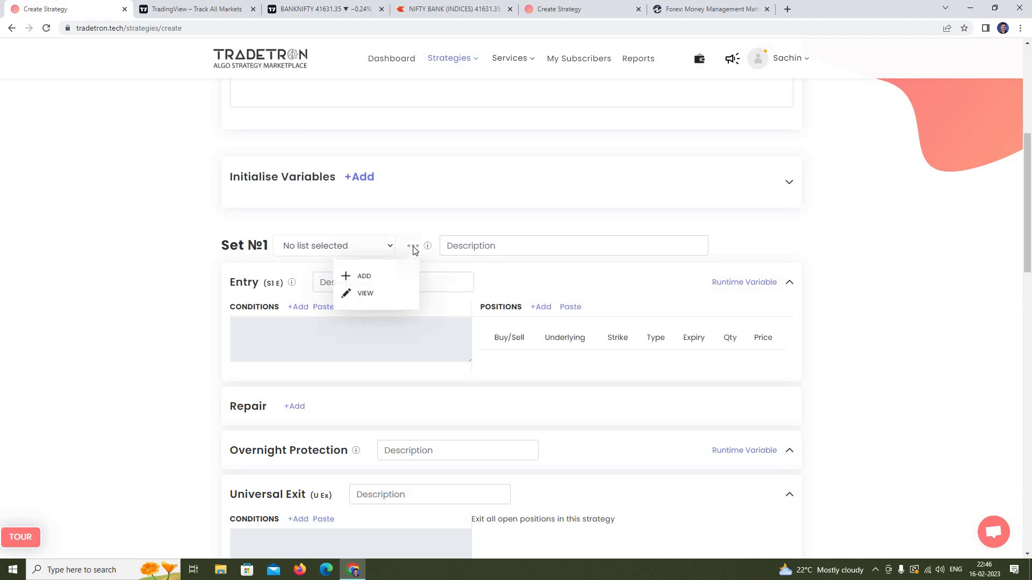
{"action": "left_click", "coordinate": [348, 279]}
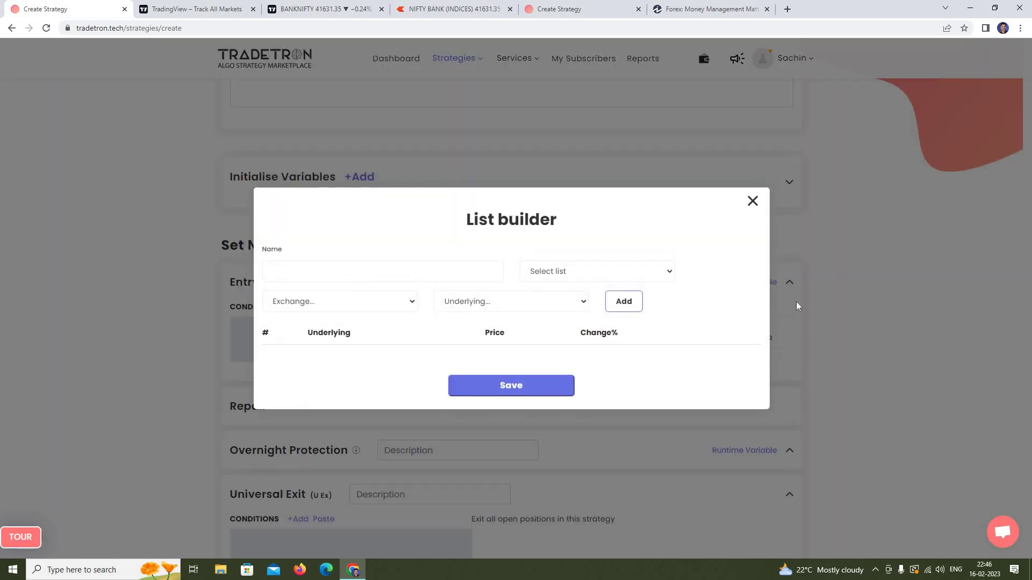
{"action": "left_click", "coordinate": [752, 202]}
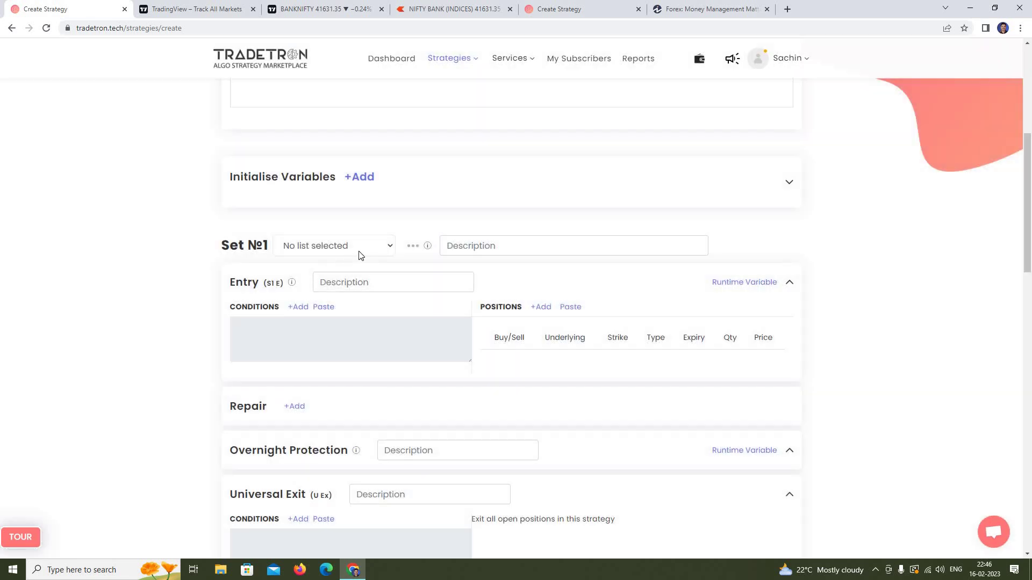
- Assign the NIFTY 50 instrument list to Set 1 of the strategy
{"action": "left_click", "coordinate": [359, 252]}
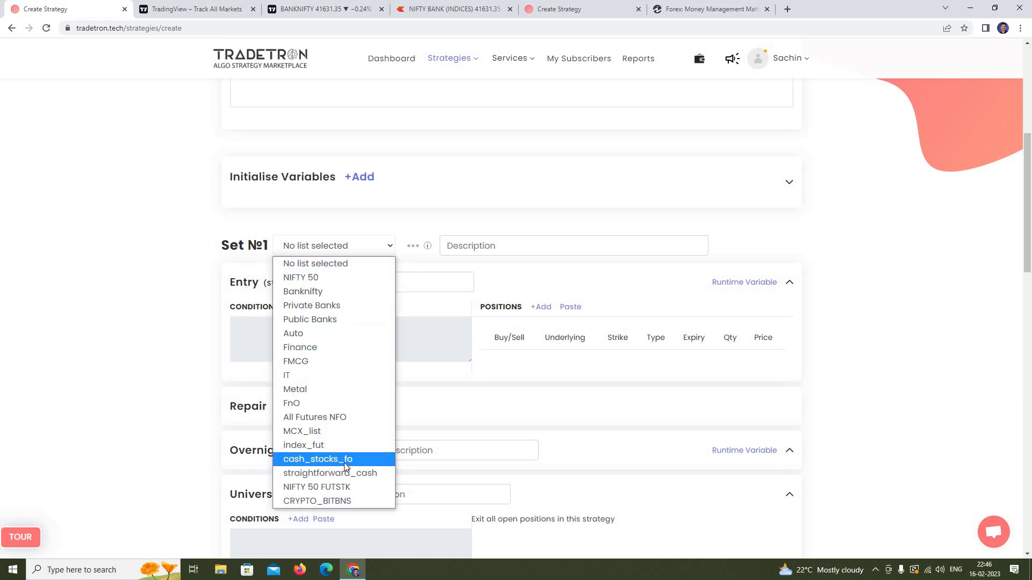
{"action": "left_click", "coordinate": [338, 278]}
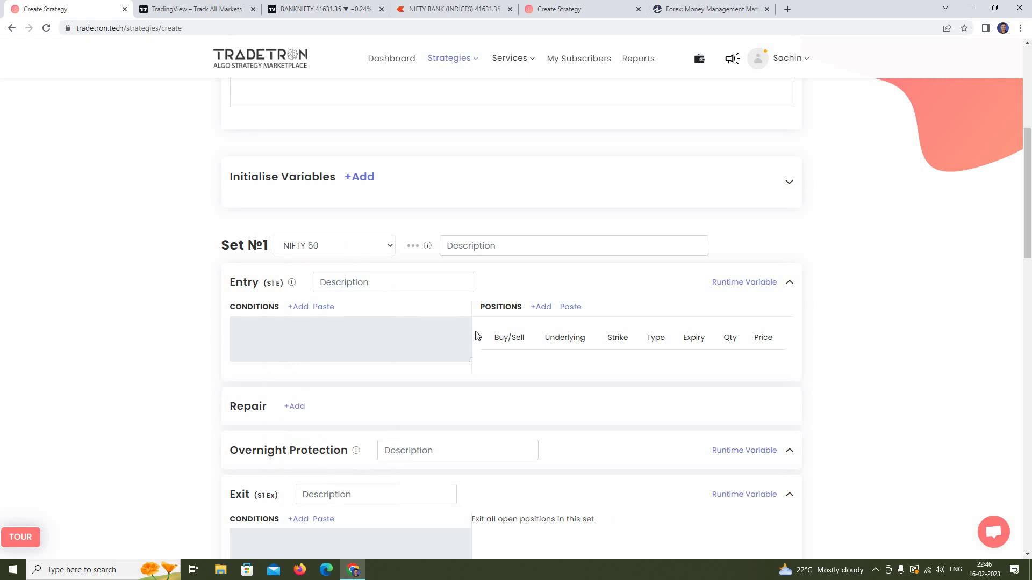
- Start a new entry condition for Set 1 with the Time keyword on the NSE exchange
{"action": "left_click", "coordinate": [304, 313]}
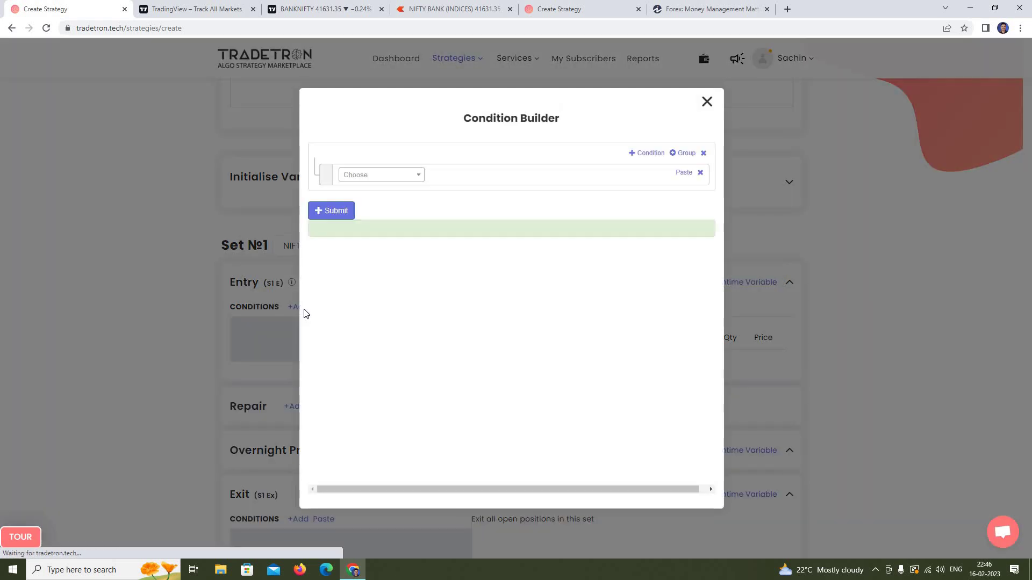
{"action": "left_click", "coordinate": [401, 179]}
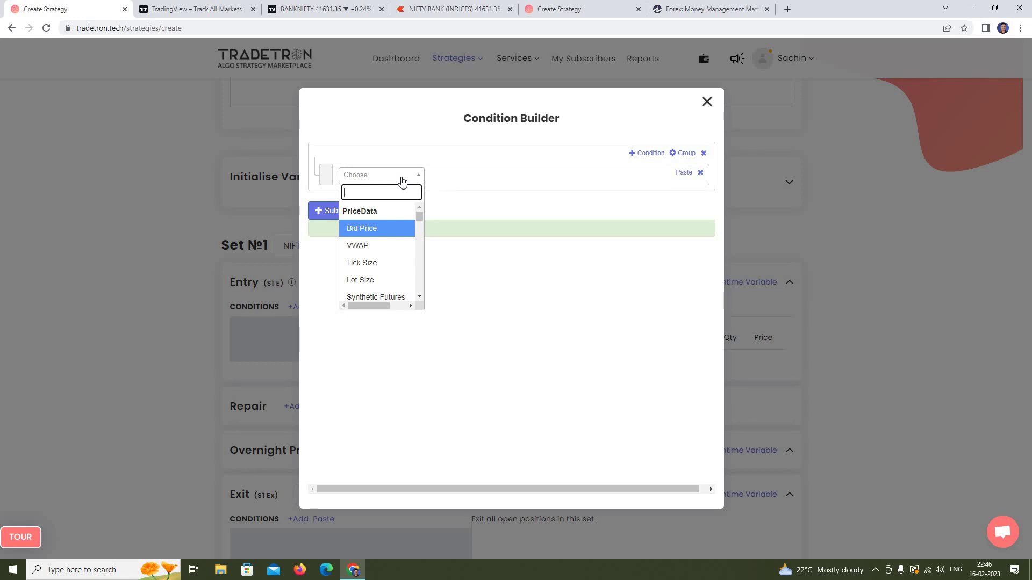
{"action": "type", "text": "time"}
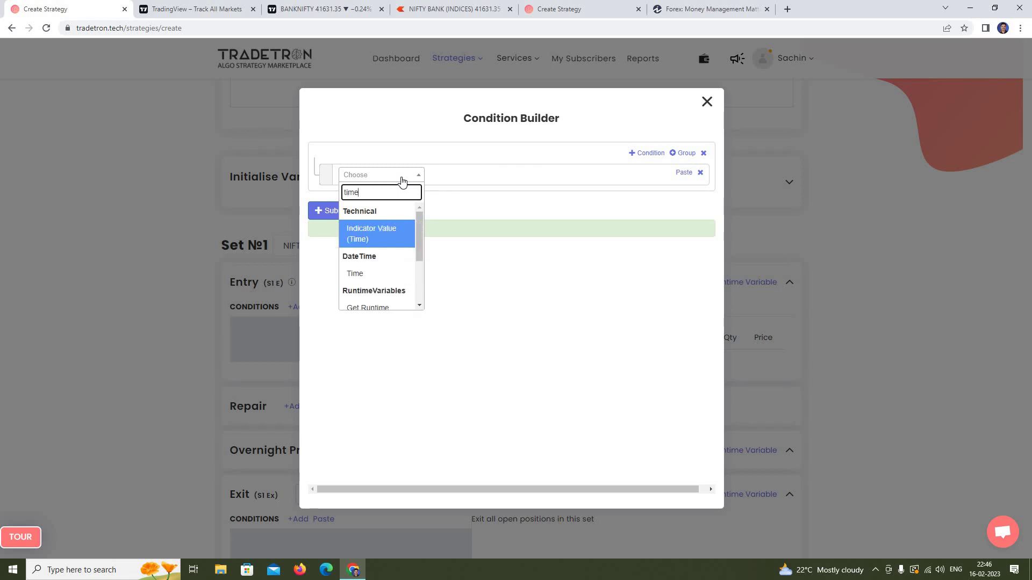
{"action": "left_click", "coordinate": [375, 272]}
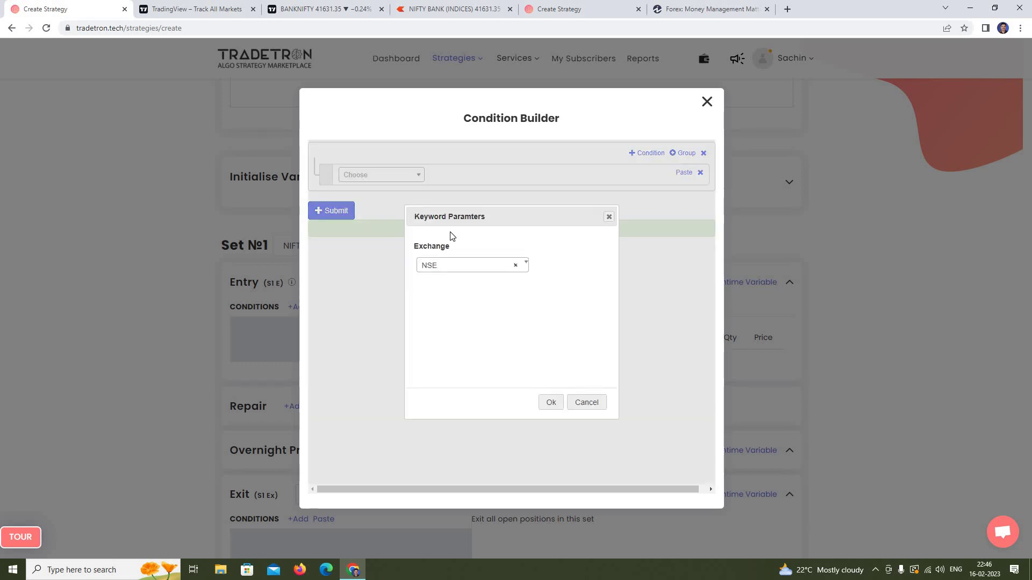
{"action": "left_click", "coordinate": [553, 404]}
- Complete the time condition with the >= operator and the Number keyword set to 915
{"action": "left_click", "coordinate": [379, 176]}
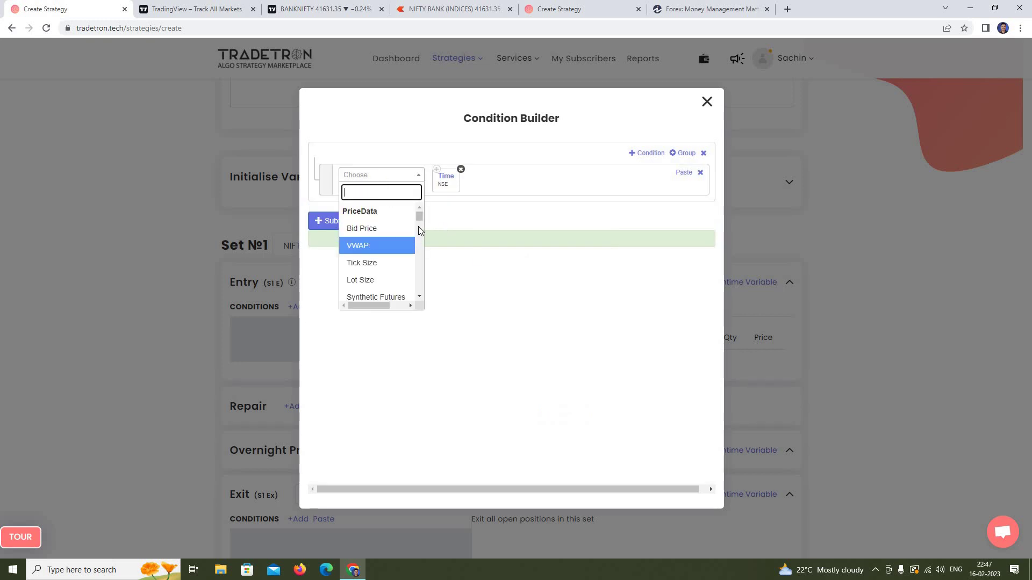
{"action": "left_click_drag", "start_coordinate": [419, 228], "coordinate": [419, 293]}
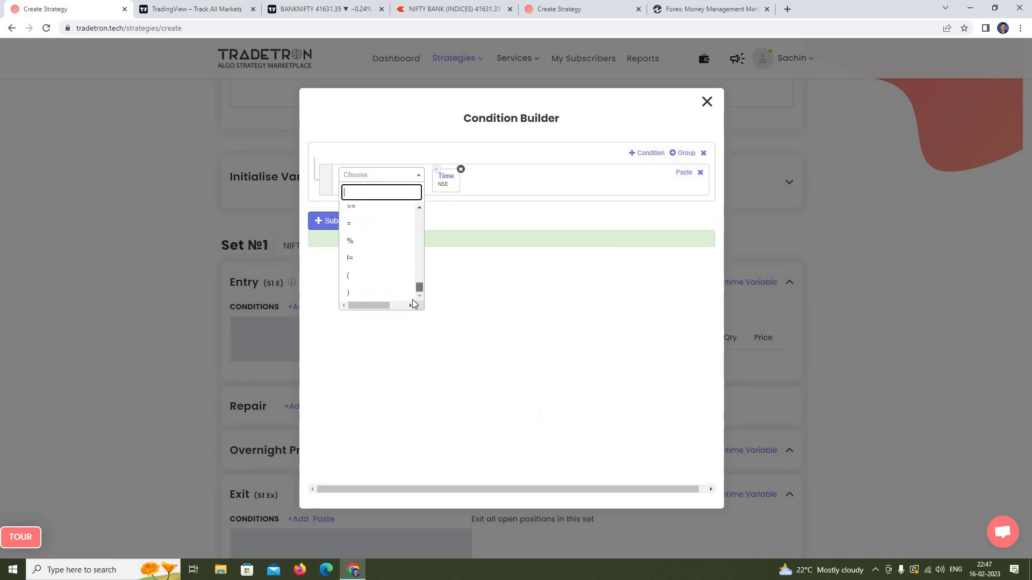
{"action": "left_click", "coordinate": [361, 209]}
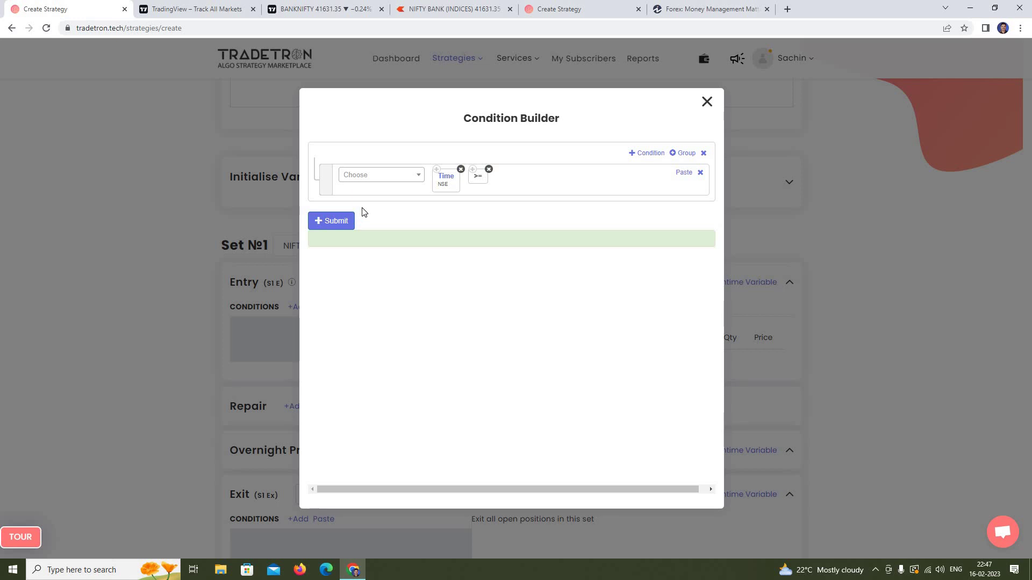
{"action": "left_click", "coordinate": [381, 177]}
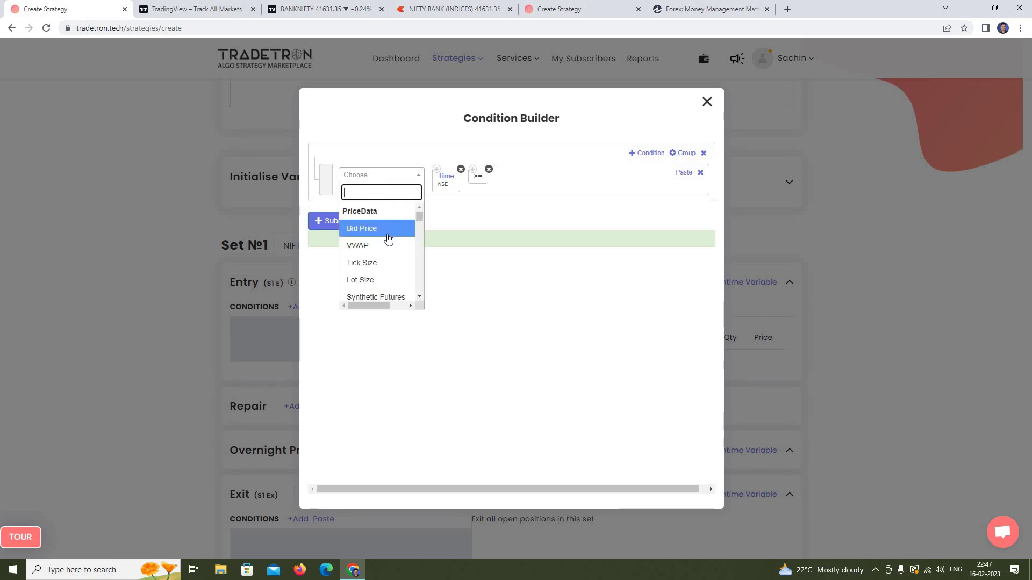
{"action": "type", "text": "numb"}
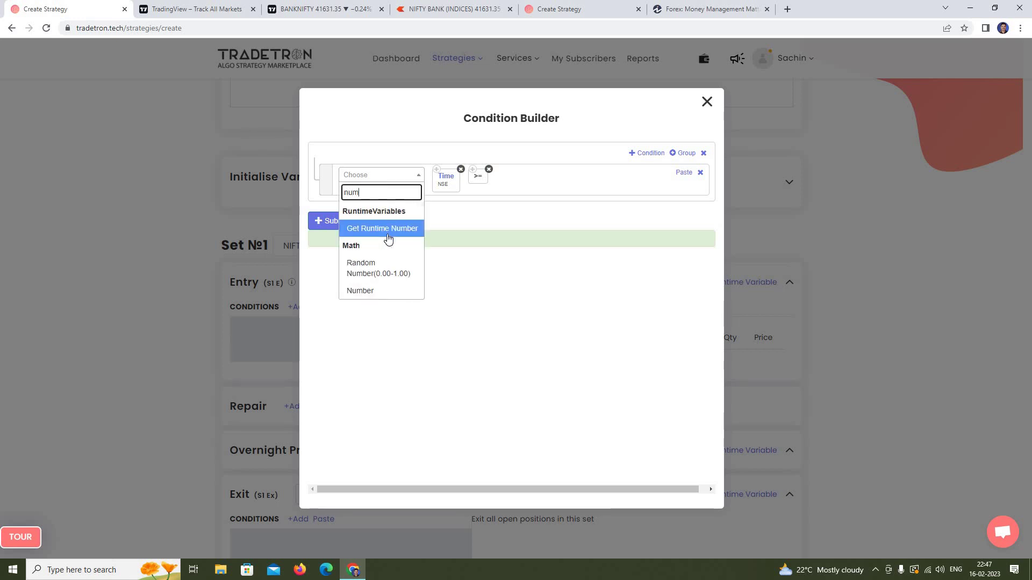
{"action": "left_click", "coordinate": [365, 291]}
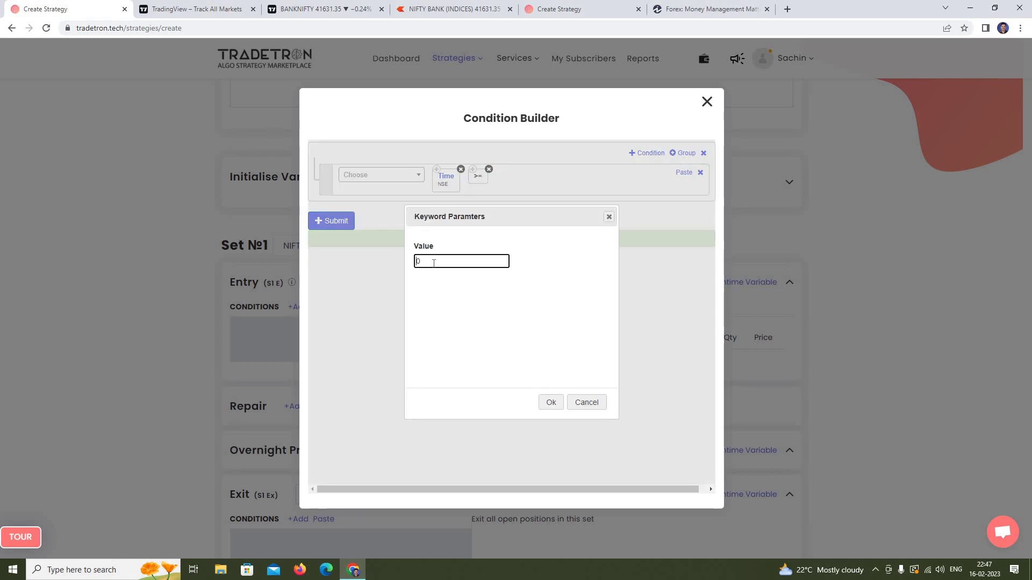
{"action": "type", "text": "915"}
{"action": "left_click", "coordinate": [551, 403]}
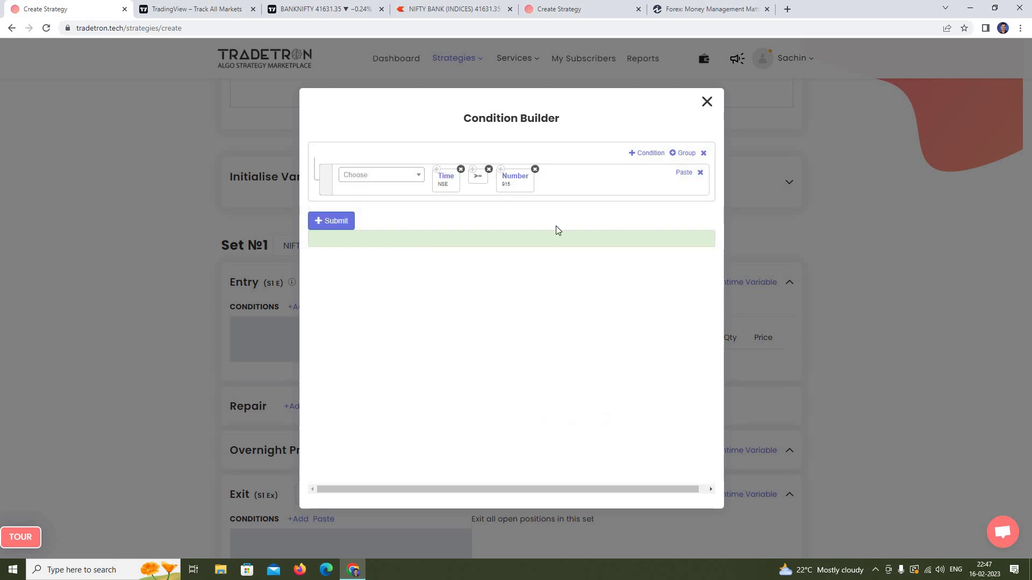
- Add a second entry condition below the time condition and start it with the Positions Detail keyword
{"action": "left_click", "coordinate": [648, 155]}
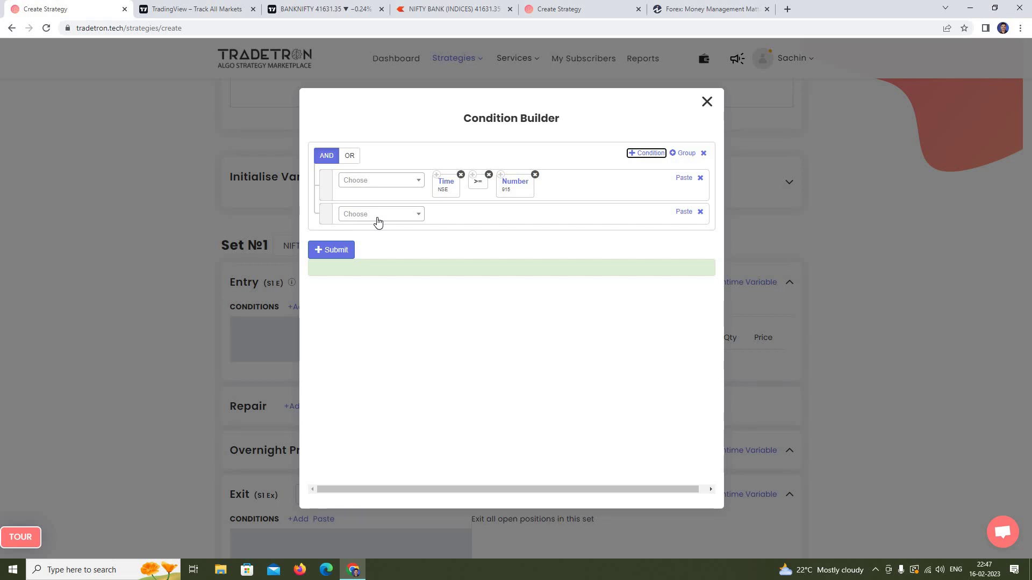
{"action": "left_click", "coordinate": [378, 217]}
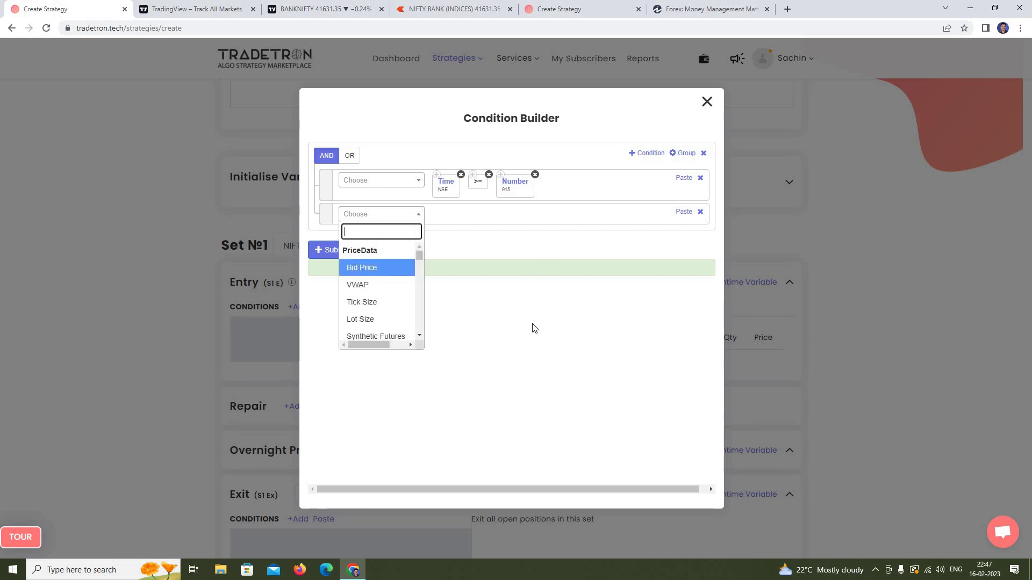
{"action": "type", "text": "posit"}
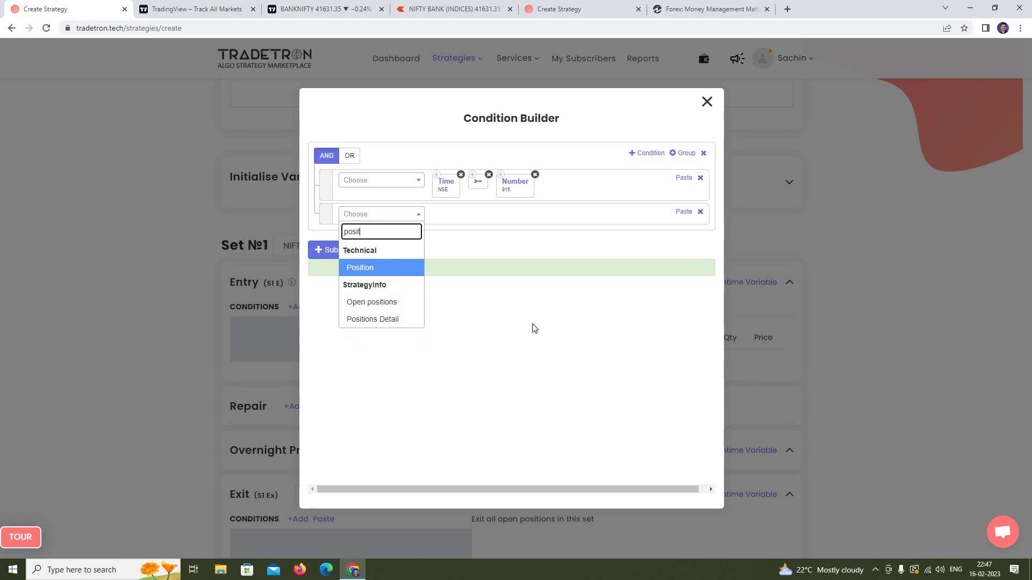
{"action": "left_click", "coordinate": [371, 321]}
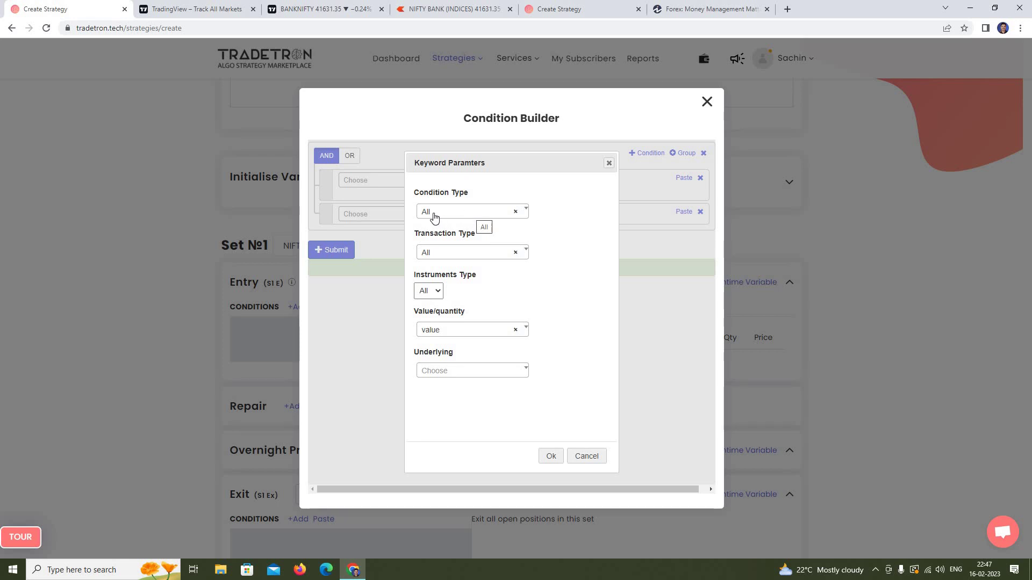
- Set Positions Detail to condition type Entry, transaction type B and quantity as the measure
{"action": "left_click", "coordinate": [458, 212]}
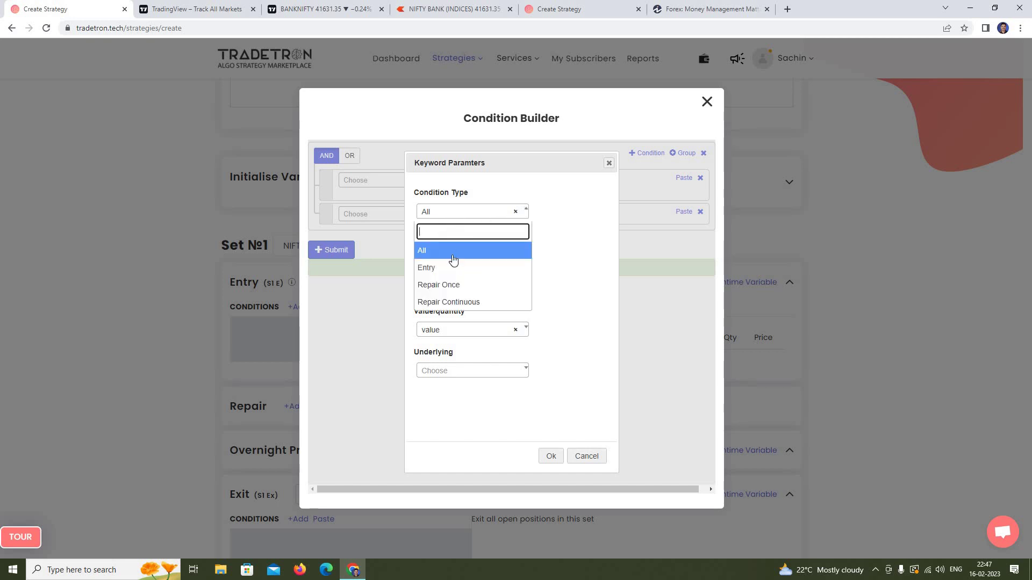
{"action": "left_click", "coordinate": [452, 267]}
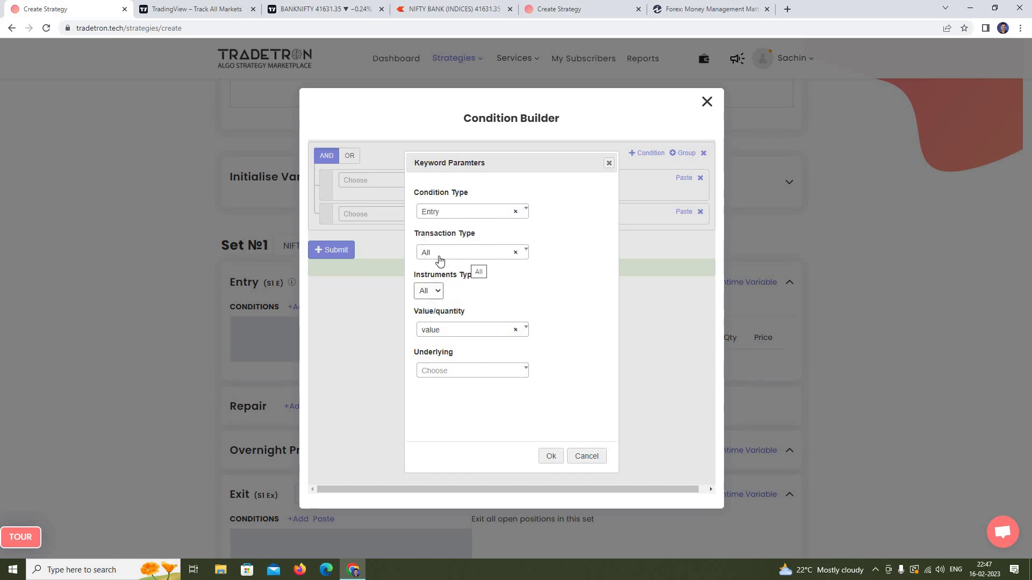
{"action": "left_click", "coordinate": [469, 253]}
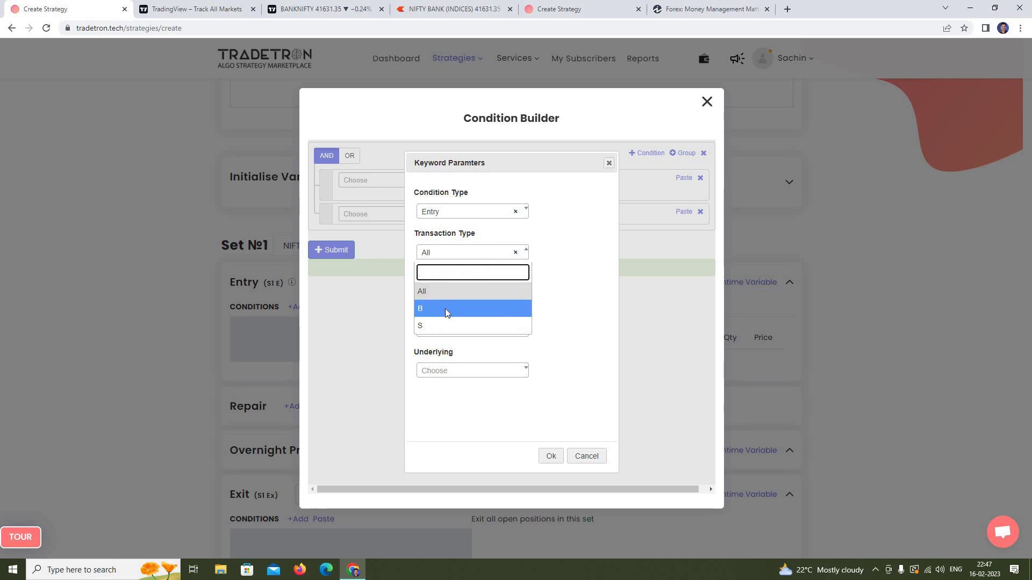
{"action": "left_click", "coordinate": [444, 308]}
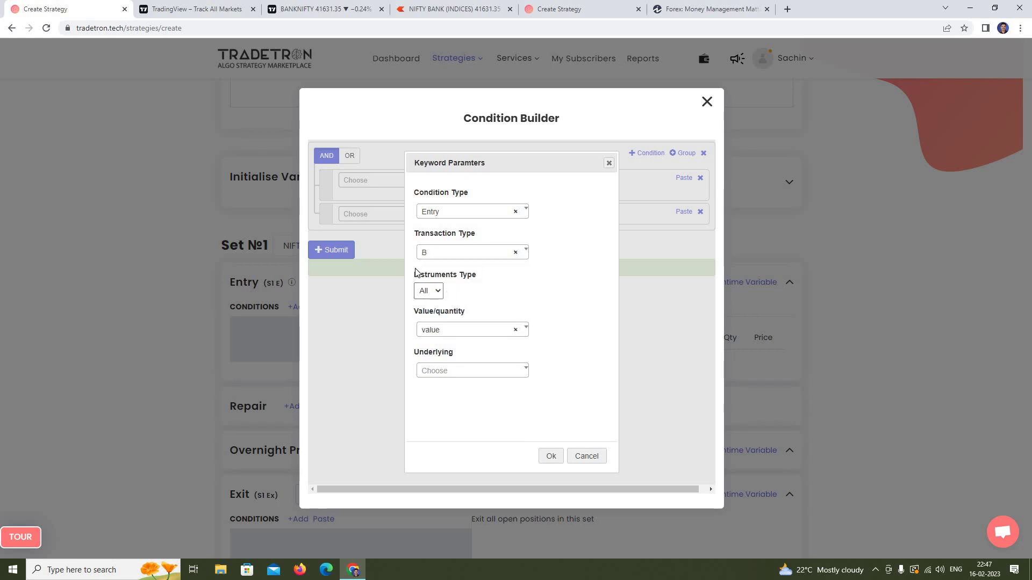
{"action": "left_click", "coordinate": [477, 333]}
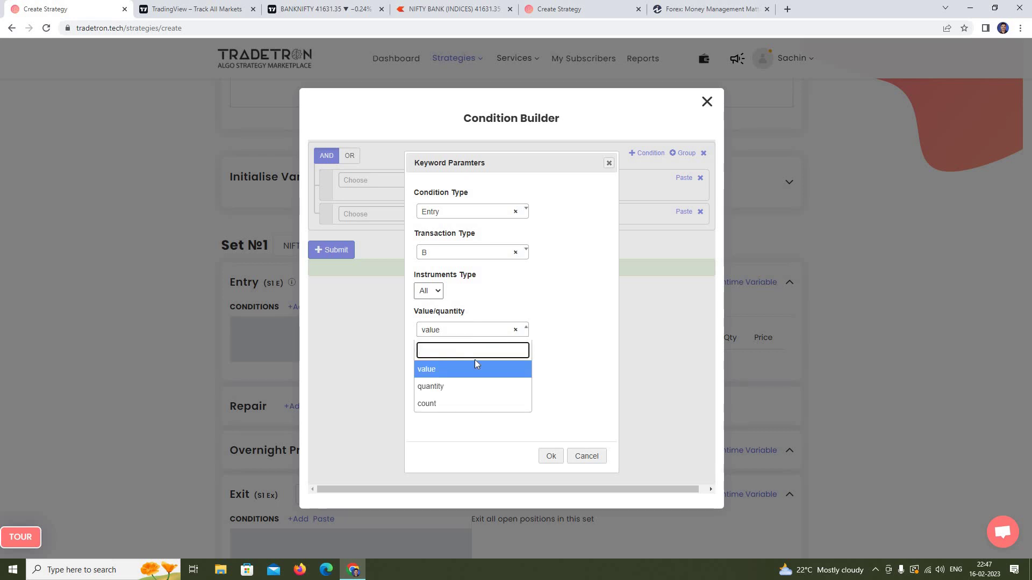
{"action": "left_click", "coordinate": [467, 387]}
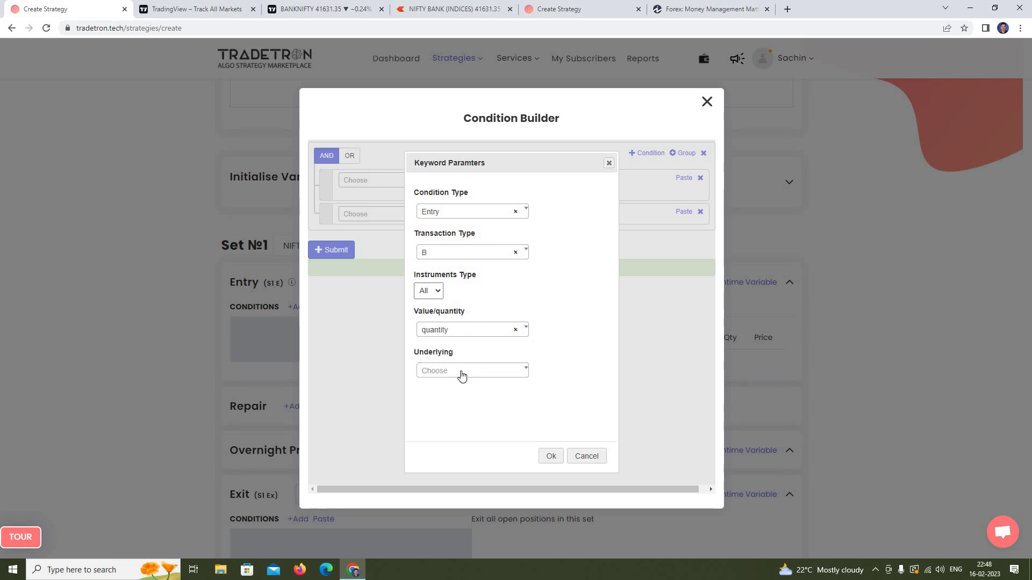
- Choose NIFTY 50 as the underlying of Positions Detail and accept the keyword parameters
{"action": "left_click", "coordinate": [461, 376]}
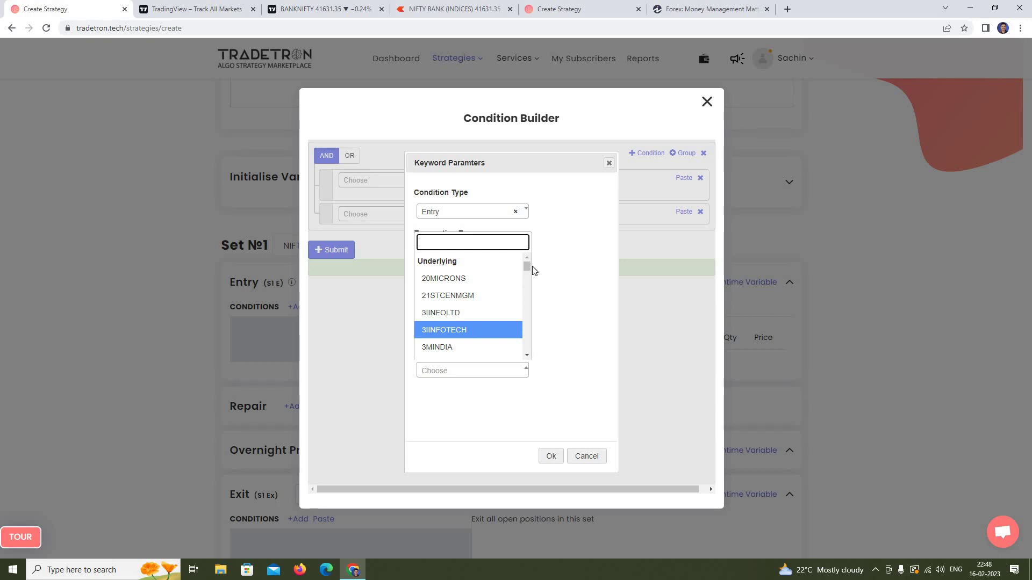
{"action": "left_click_drag", "start_coordinate": [526, 262], "coordinate": [474, 246]}
{"action": "left_click", "coordinate": [444, 244]}
{"action": "type", "text": "ni"}
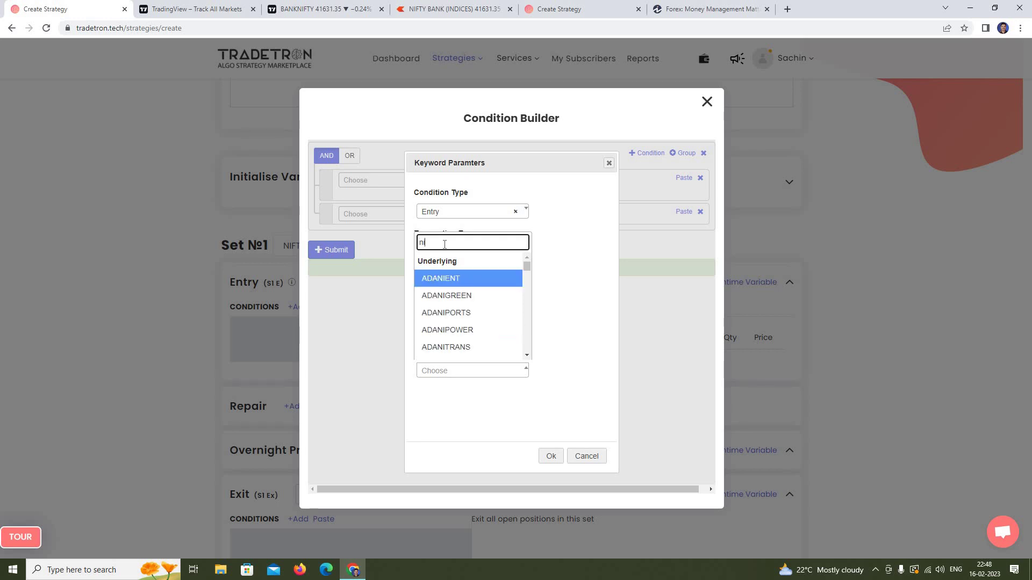
{"action": "type", "text": "fty"}
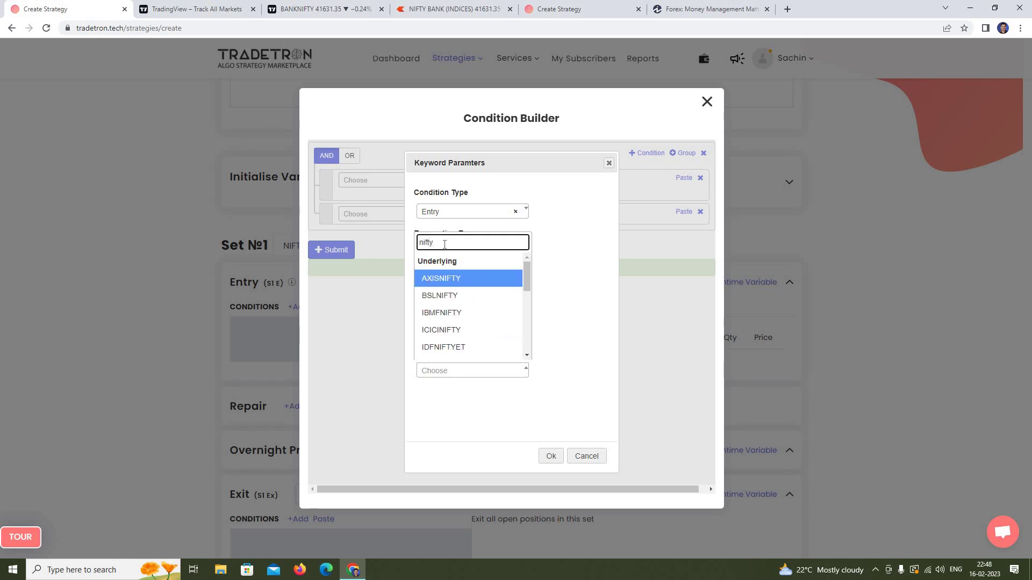
{"action": "left_click", "coordinate": [526, 355]}
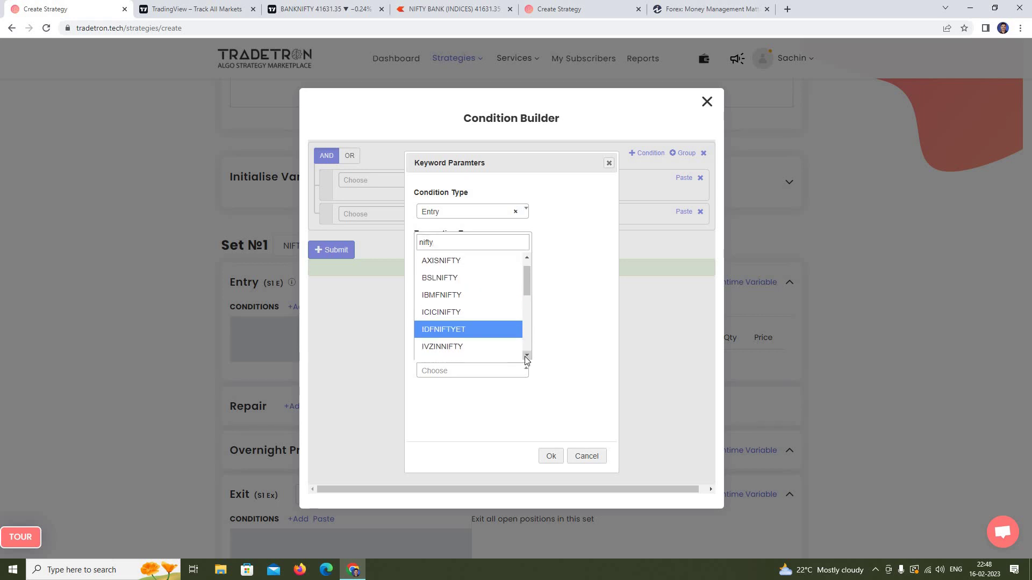
{"action": "left_click", "coordinate": [526, 356]}
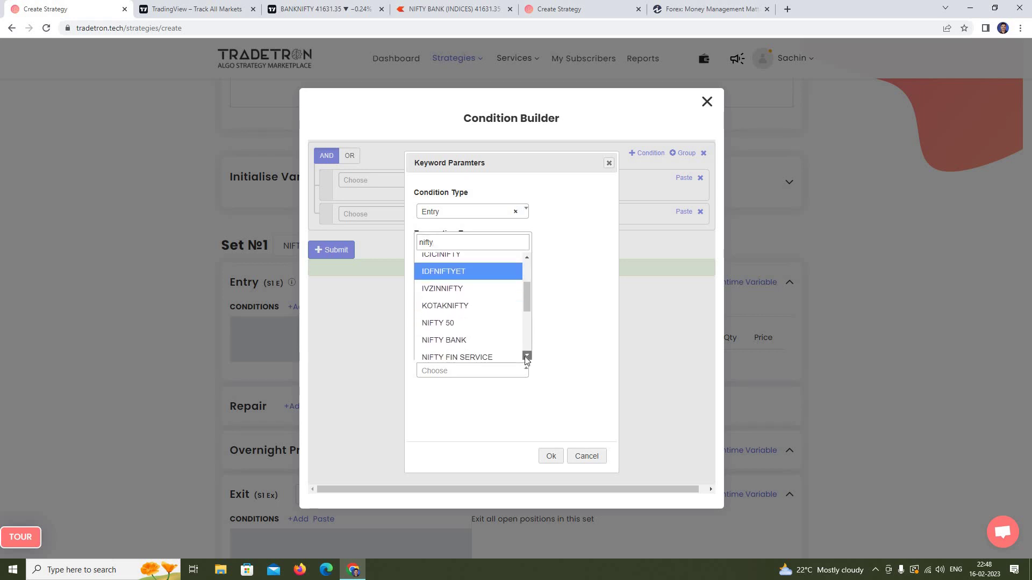
{"action": "left_click", "coordinate": [482, 316]}
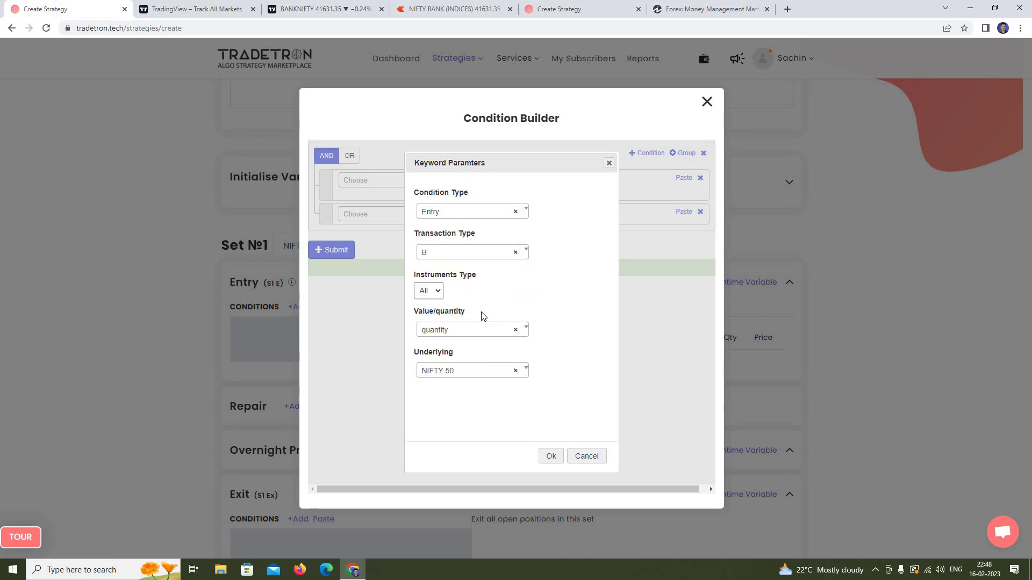
{"action": "left_click", "coordinate": [552, 457]}
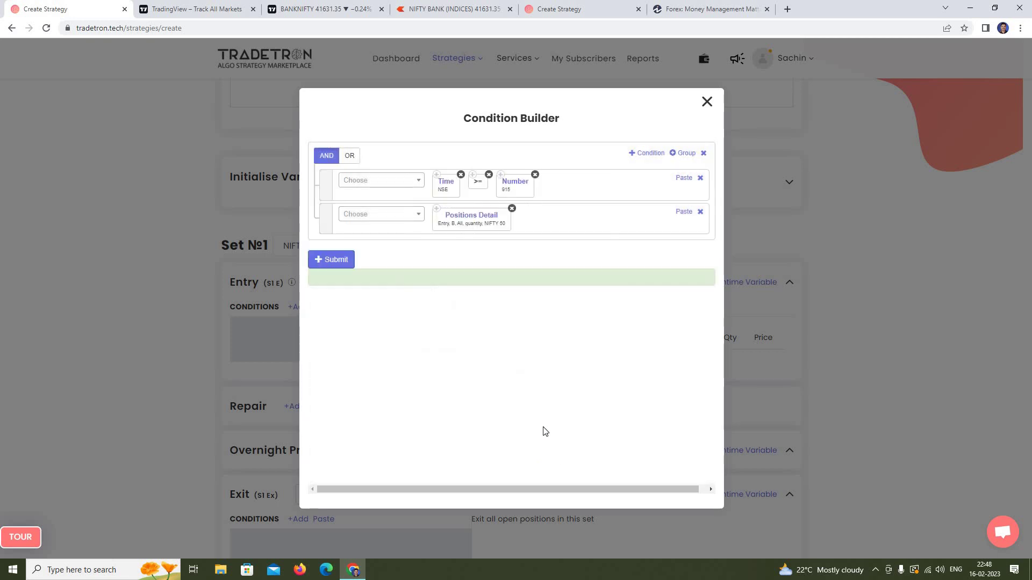
- Complete the Positions Detail condition with the == operator and the Number keyword set to 0
{"action": "left_click", "coordinate": [385, 215]}
{"action": "left_click_drag", "start_coordinate": [421, 255], "coordinate": [421, 337]}
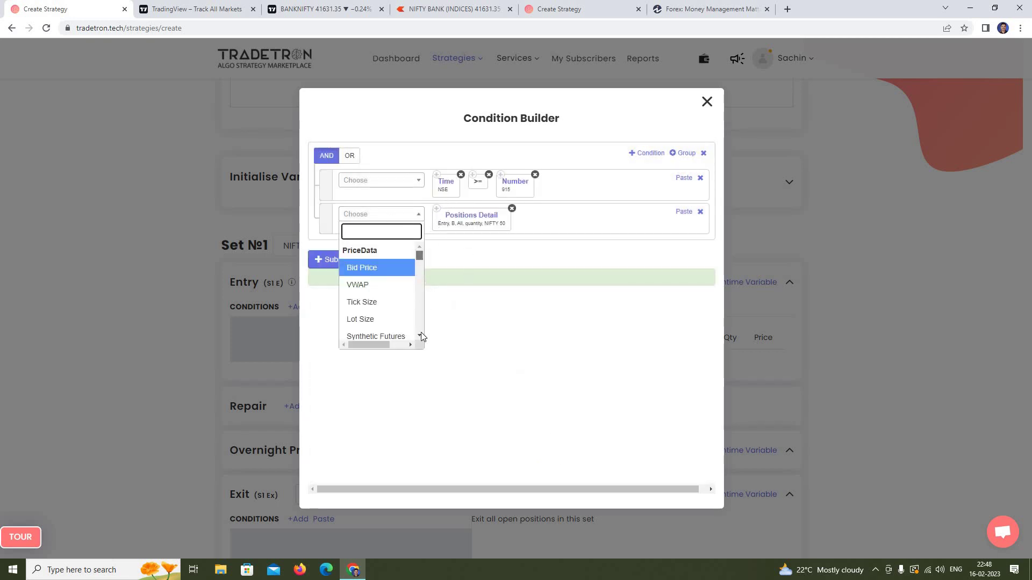
{"action": "left_click", "coordinate": [360, 263]}
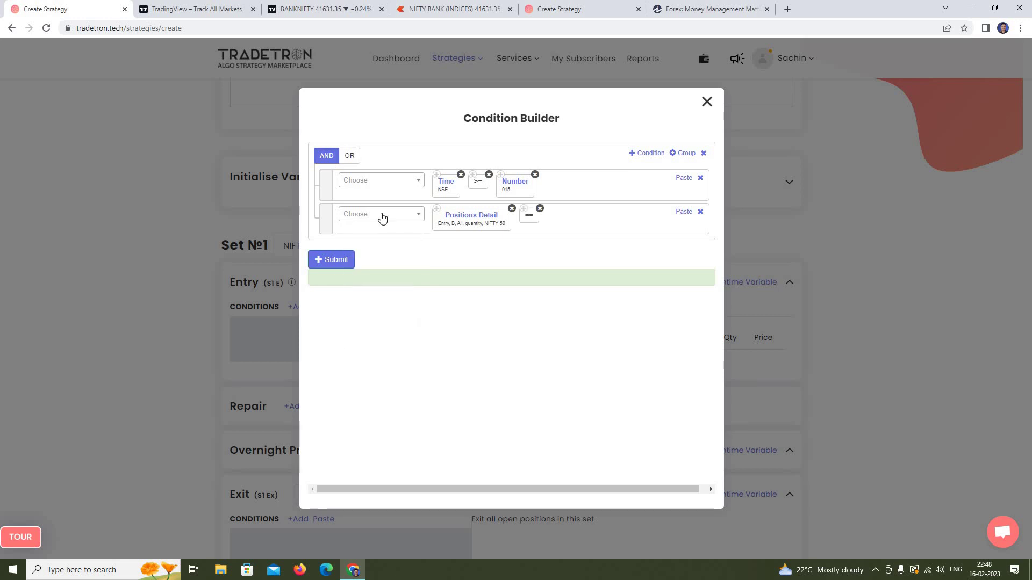
{"action": "left_click", "coordinate": [382, 217]}
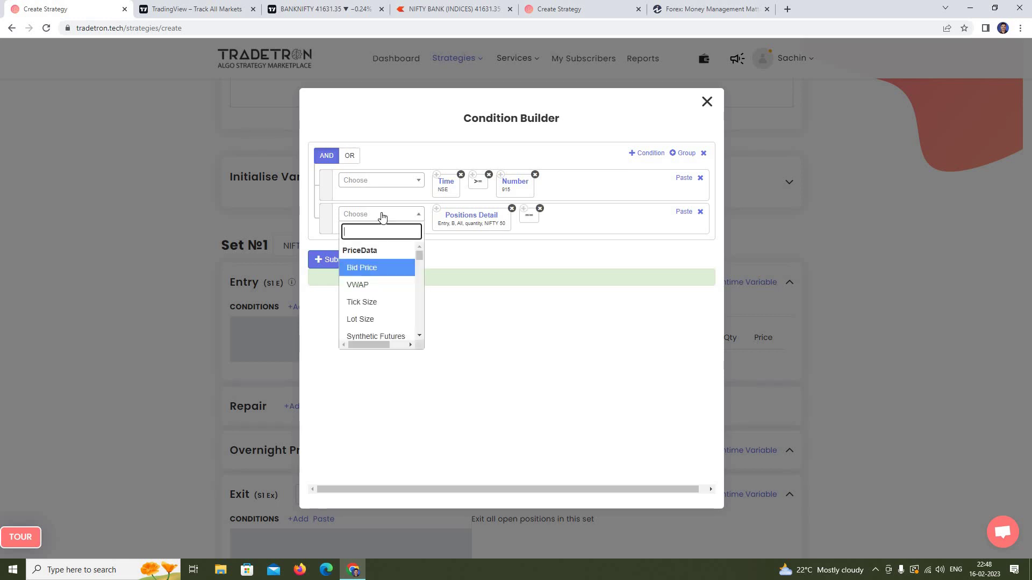
{"action": "type", "text": "numb"}
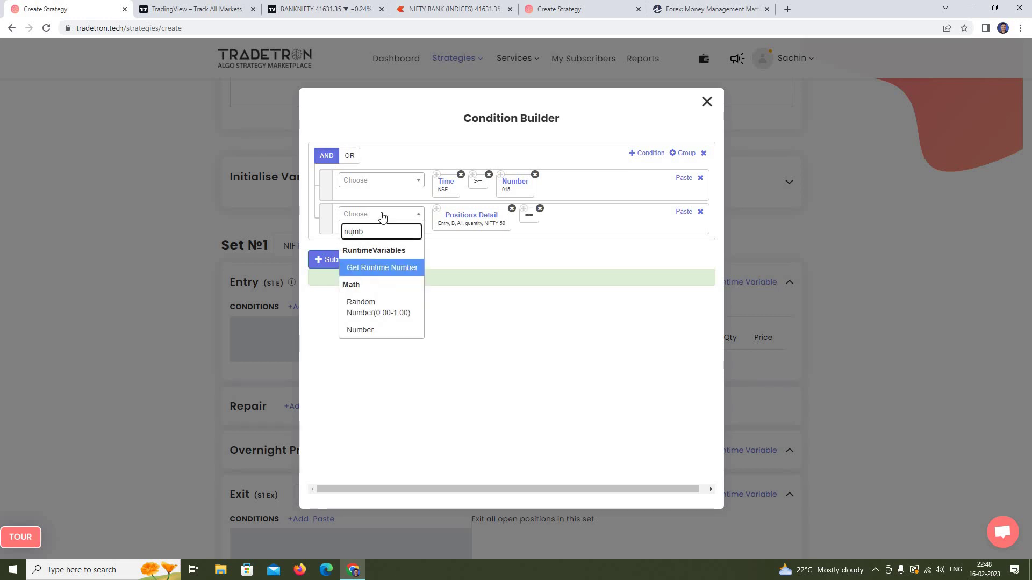
{"action": "type", "text": "er"}
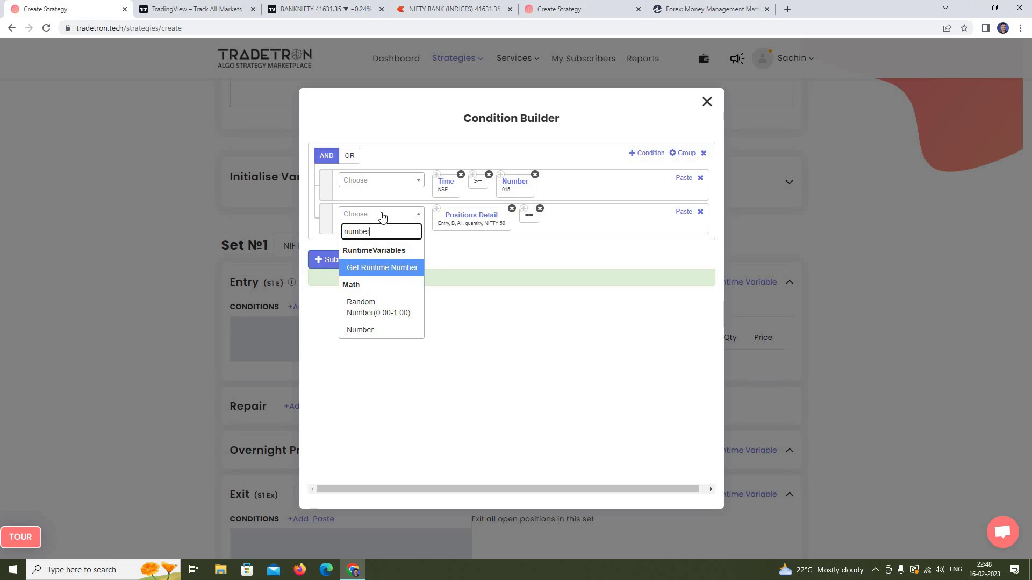
{"action": "left_click", "coordinate": [382, 330]}
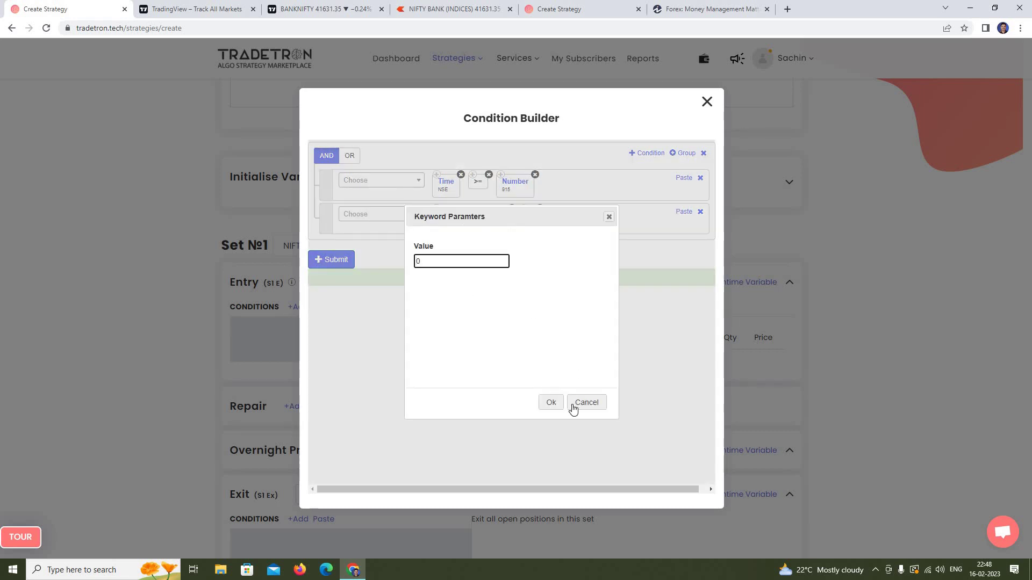
{"action": "left_click", "coordinate": [554, 404]}
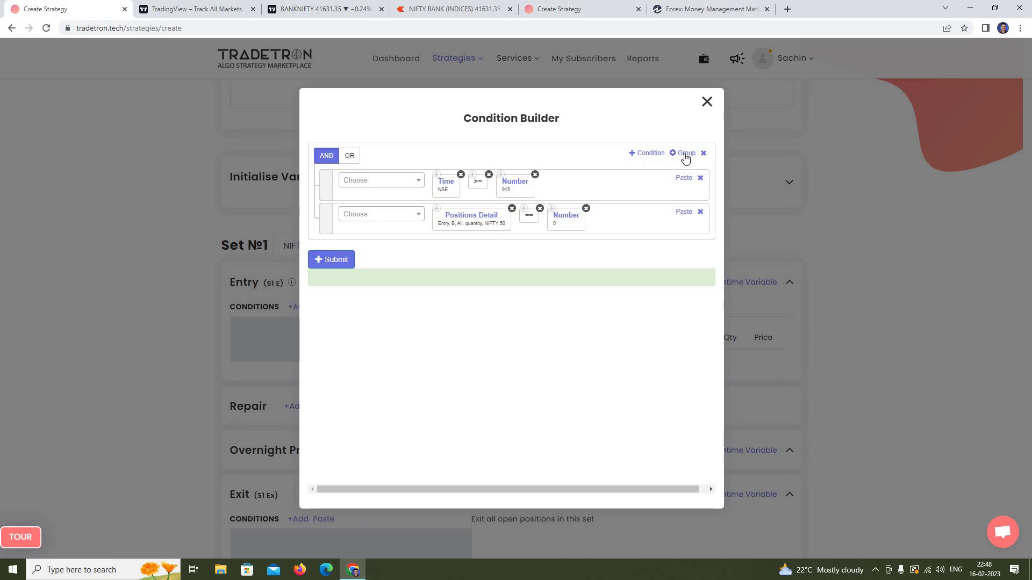
- Add a third entry condition and start it with the technical Position keyword
{"action": "left_click", "coordinate": [651, 153]}
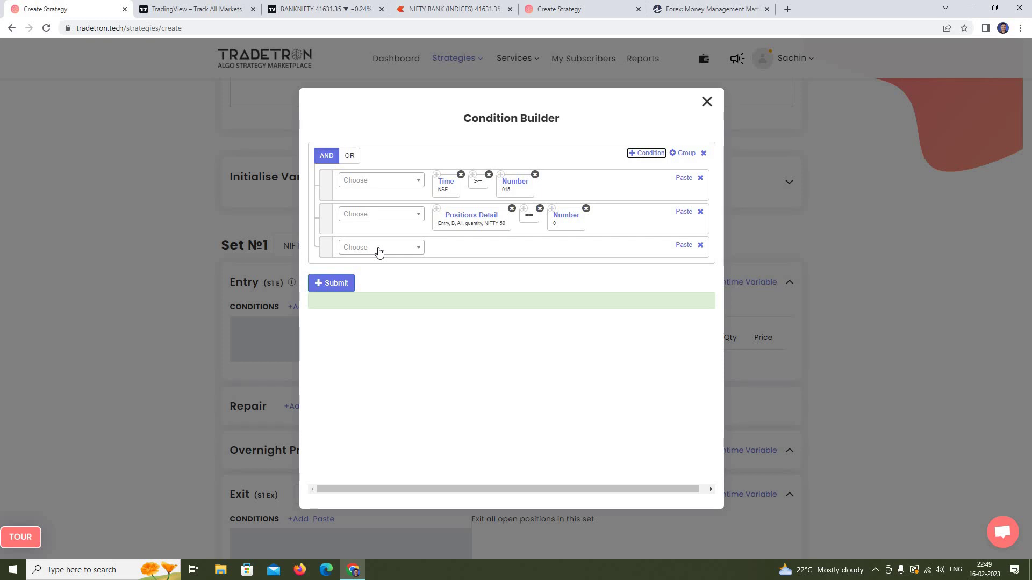
{"action": "left_click", "coordinate": [379, 248]}
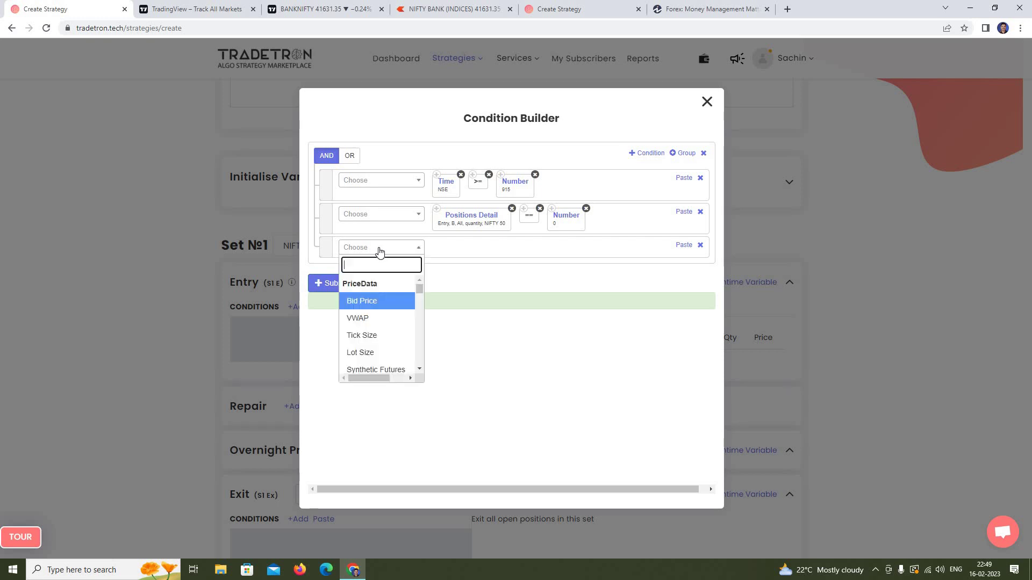
{"action": "type", "text": "p"}
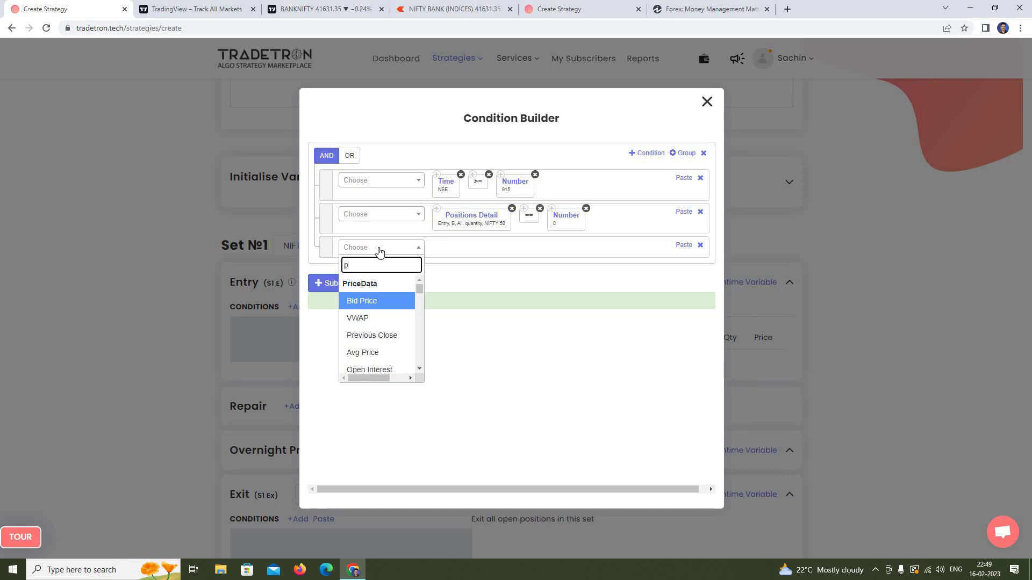
{"action": "type", "text": "osi"}
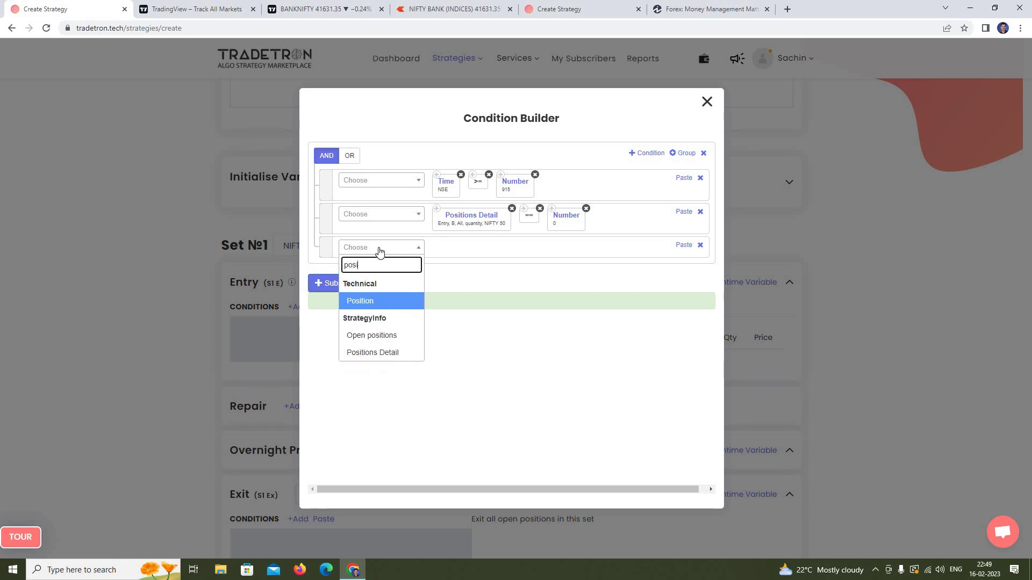
{"action": "type", "text": "t"}
{"action": "left_click", "coordinate": [381, 302]}
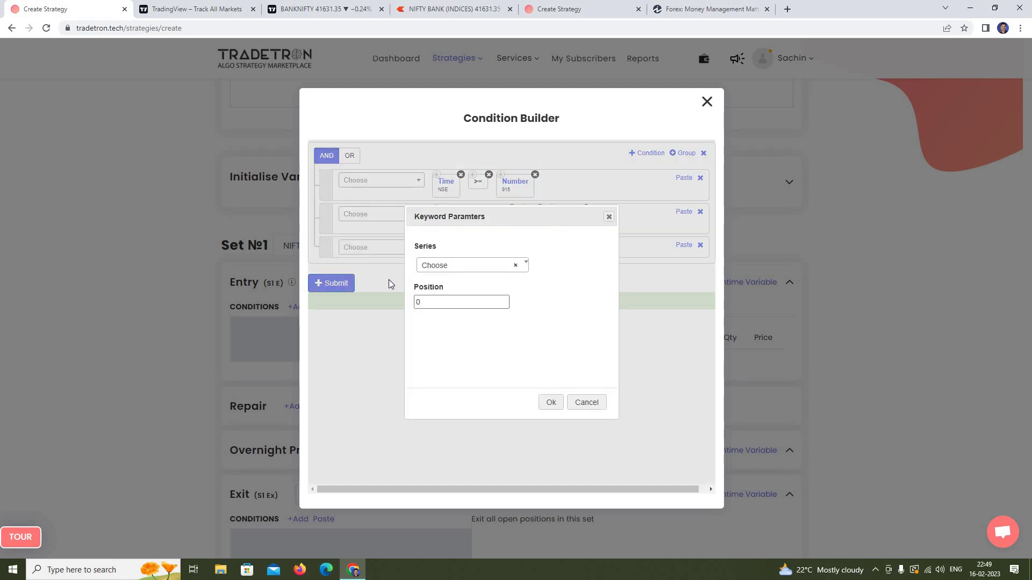
- Set the Position keyword's series to CLOSE with position 0 and accept the parameters
{"action": "left_click", "coordinate": [471, 270]}
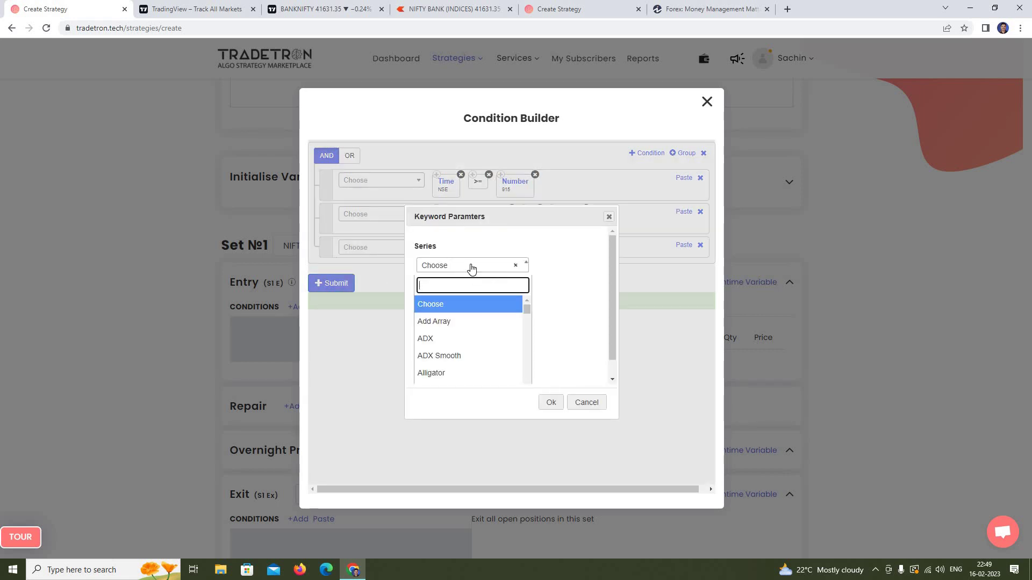
{"action": "type", "text": "close"}
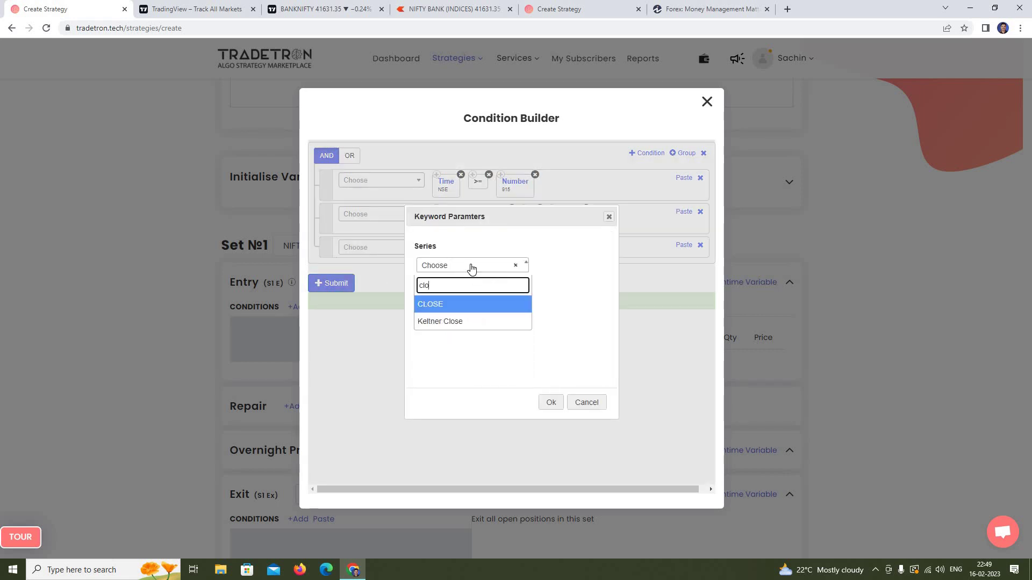
{"action": "left_click", "coordinate": [442, 304]}
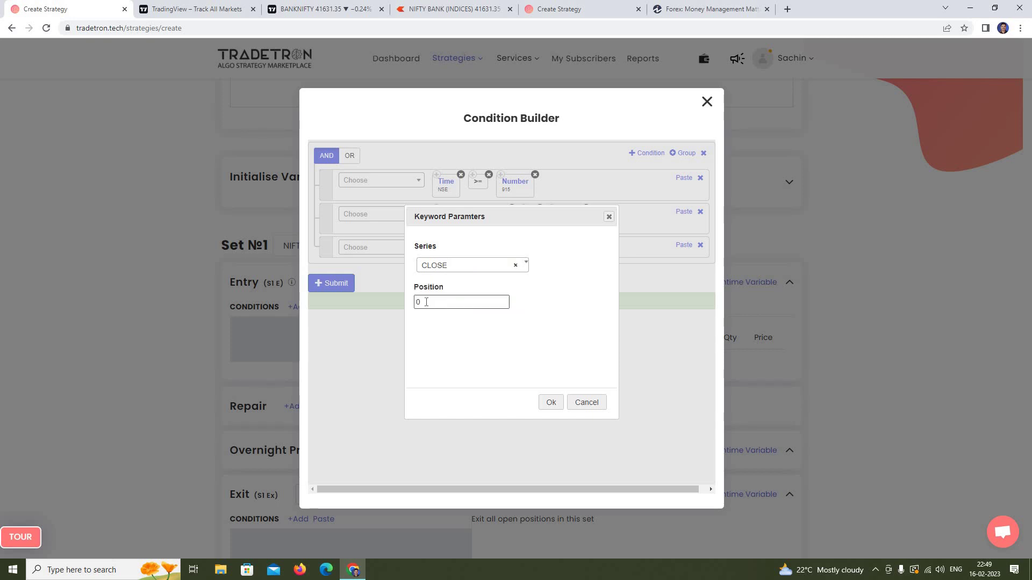
{"action": "double_click", "coordinate": [430, 302]}
{"action": "left_click", "coordinate": [551, 404]}
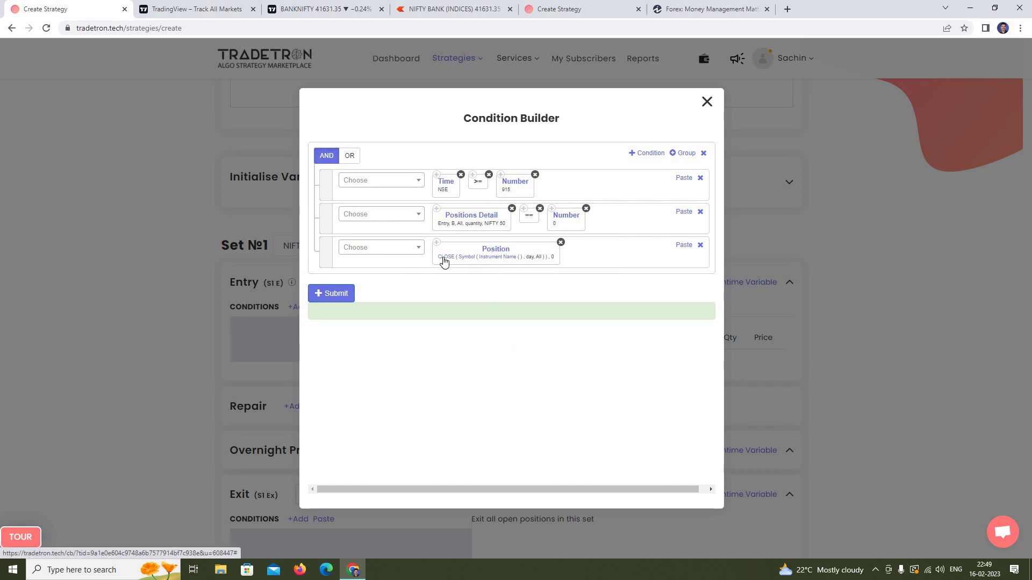
- Keep Instrument Name as the underlying and day as the candle type in the closing-price Position's Symbol parameters, and accept them
{"action": "left_click", "coordinate": [465, 258]}
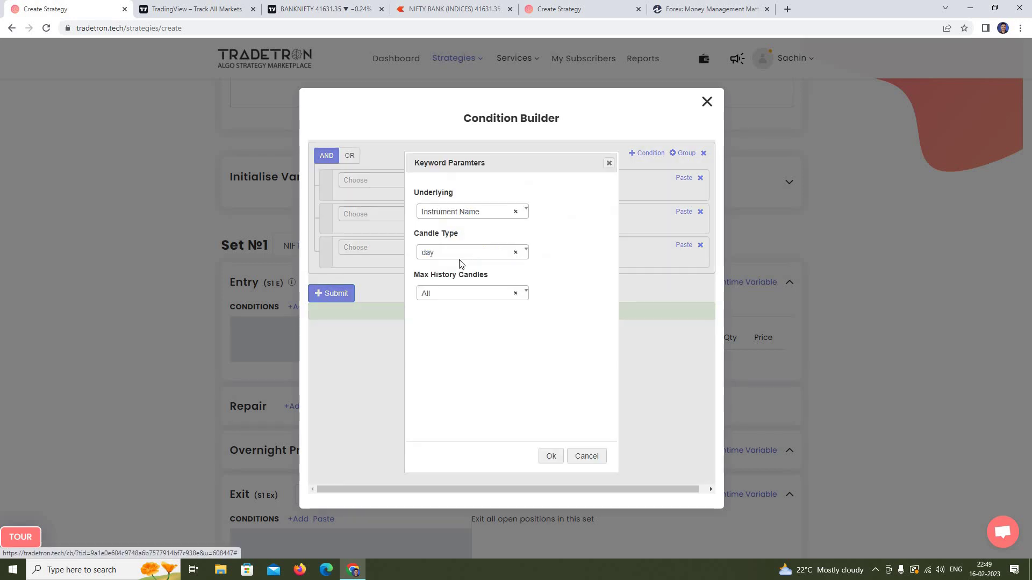
{"action": "left_click", "coordinate": [469, 213]}
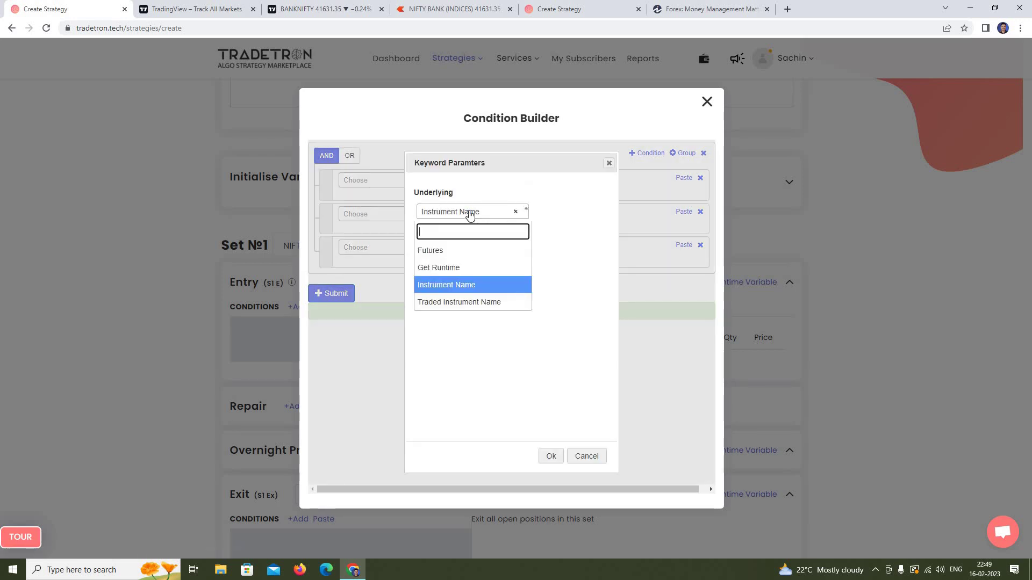
{"action": "left_click", "coordinate": [469, 285]}
{"action": "left_click", "coordinate": [471, 255]}
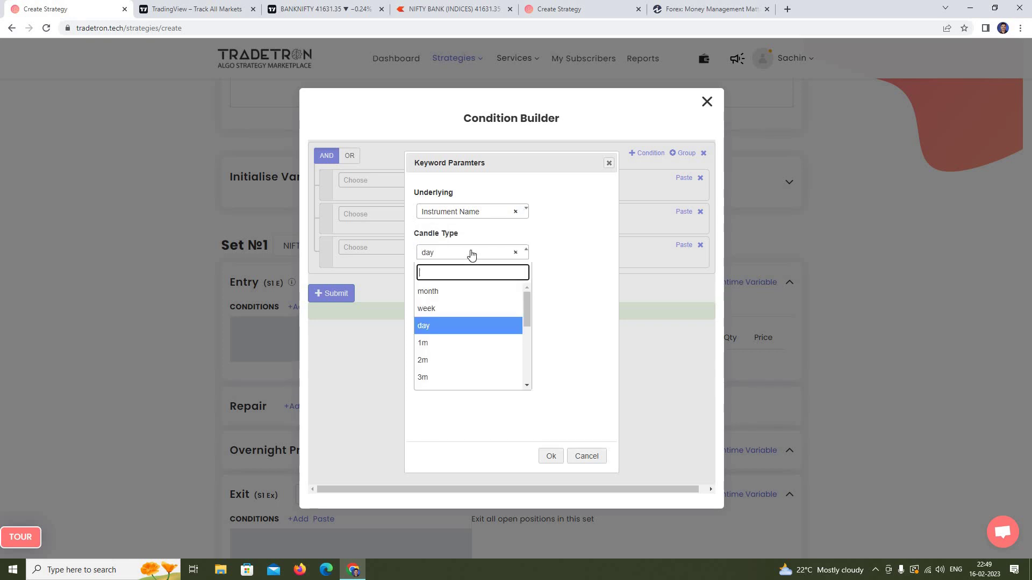
{"action": "left_click", "coordinate": [552, 458]}
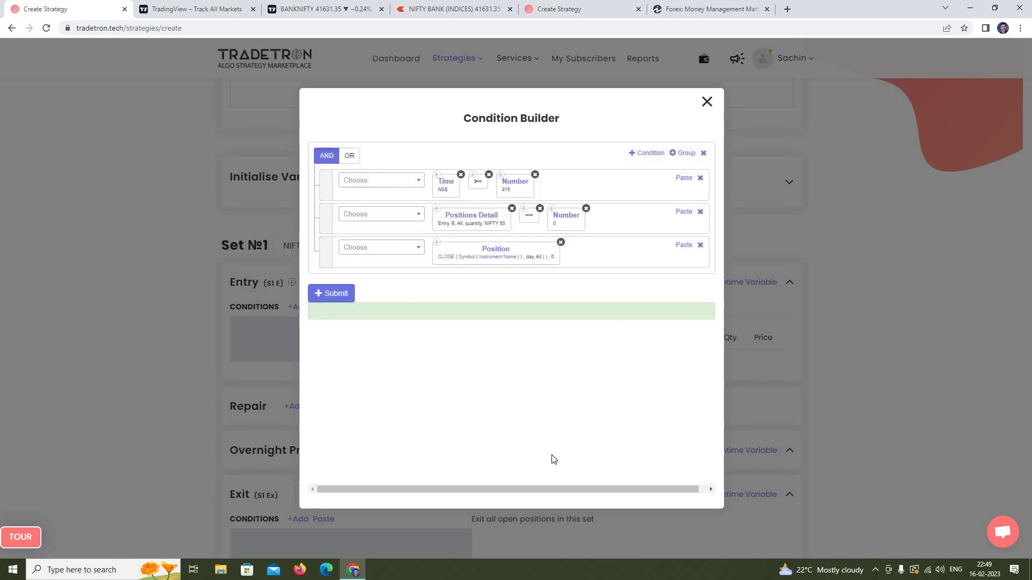
- Open the Instrument Name parameters of the closing-price Position and set the exchange to NSE
{"action": "left_click", "coordinate": [490, 262]}
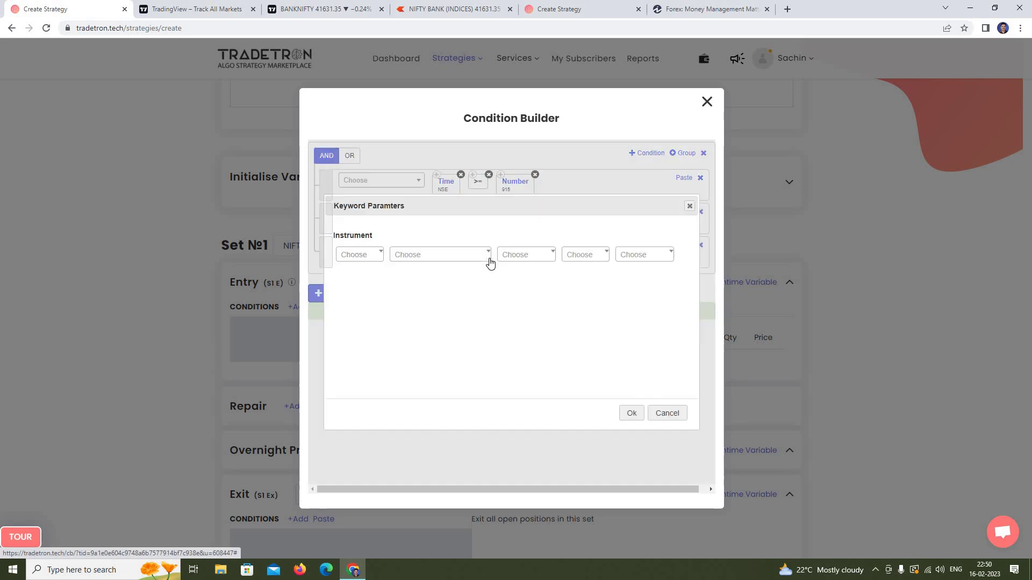
{"action": "left_click", "coordinate": [359, 257]}
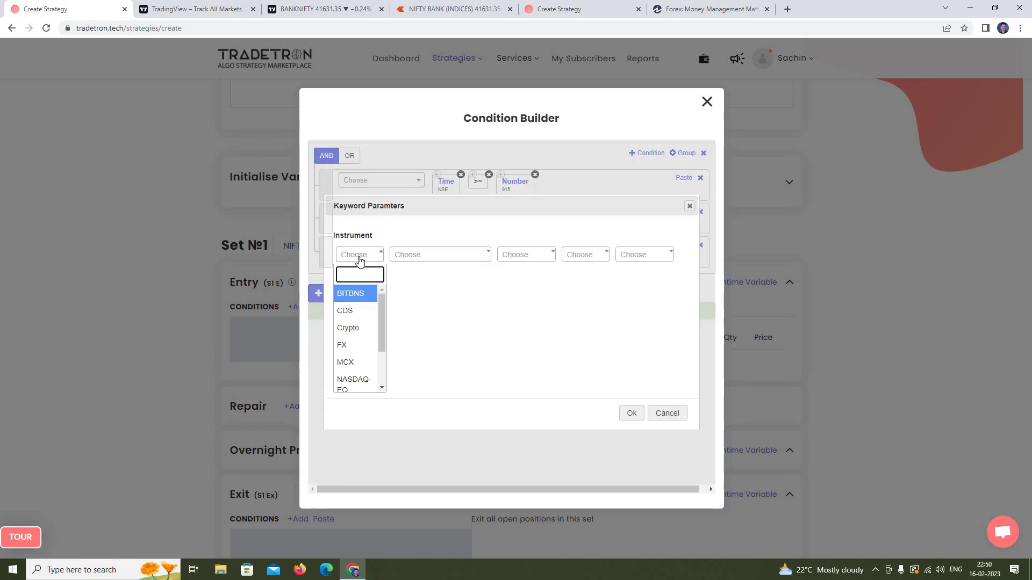
{"action": "type", "text": "nse"}
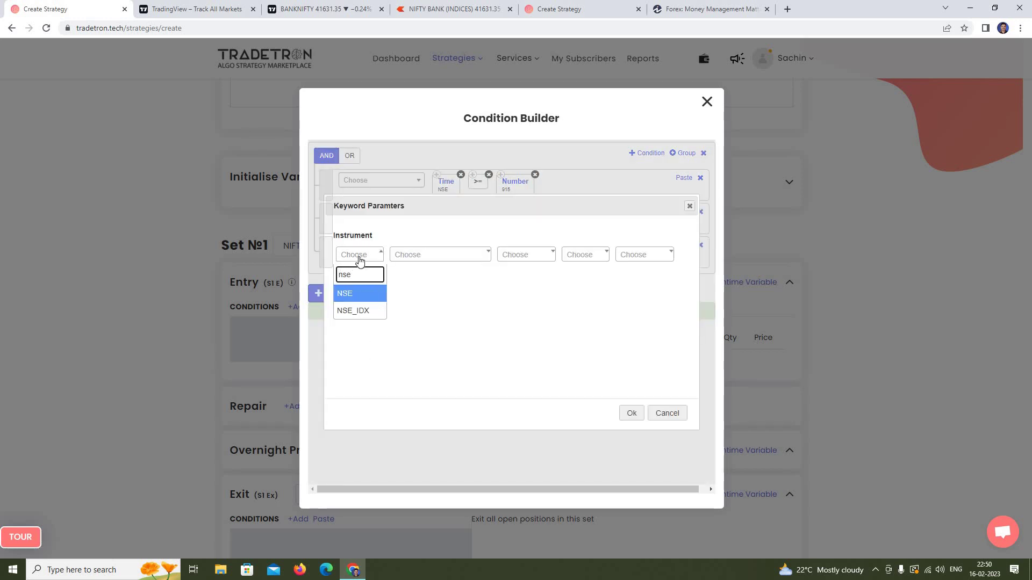
{"action": "left_click", "coordinate": [364, 295]}
- Choose List - NIFTY 50 as the instrument for the closing-price Position and accept the parameters
{"action": "left_click", "coordinate": [435, 259]}
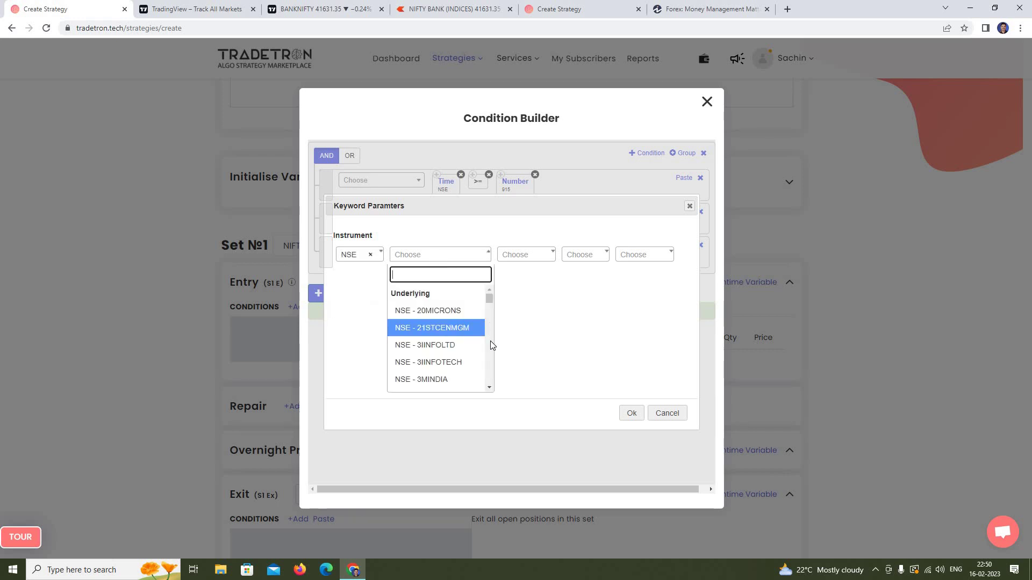
{"action": "scroll", "coordinate": [488, 385], "scroll_direction": "down", "scroll_amount": 3}
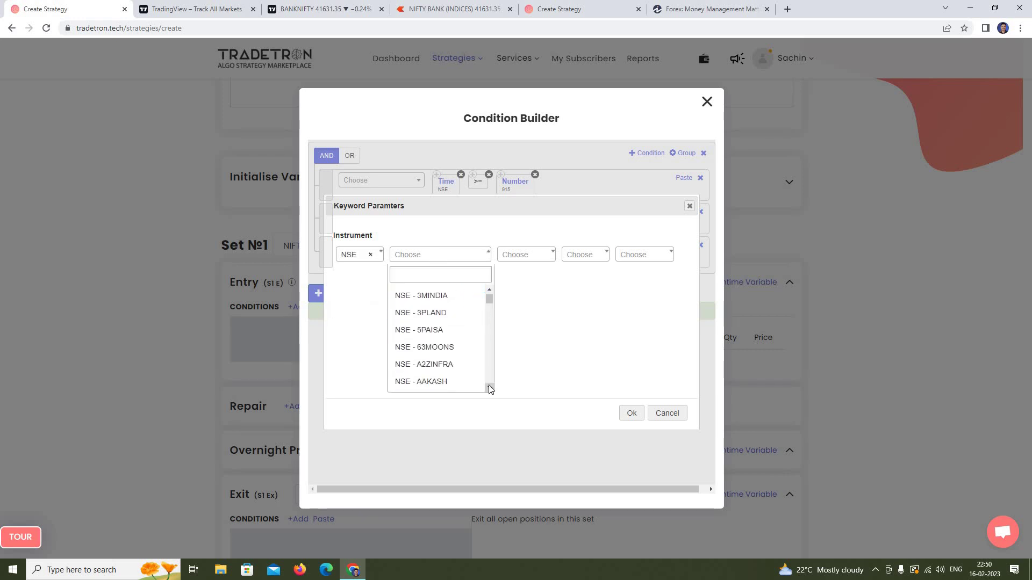
{"action": "scroll", "coordinate": [489, 384], "scroll_direction": "down", "scroll_amount": 5}
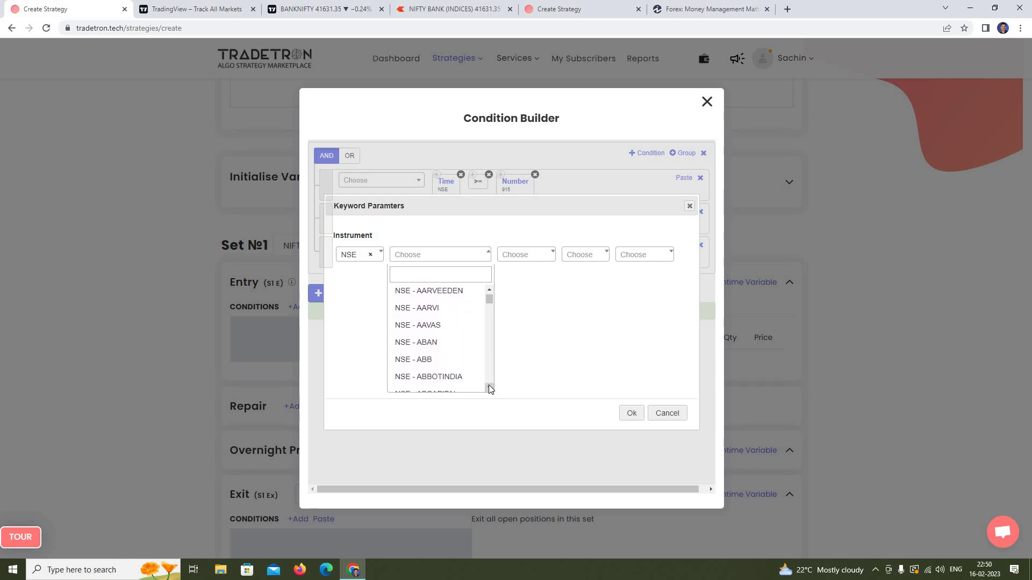
{"action": "scroll", "coordinate": [490, 388], "scroll_direction": "down", "scroll_amount": 6}
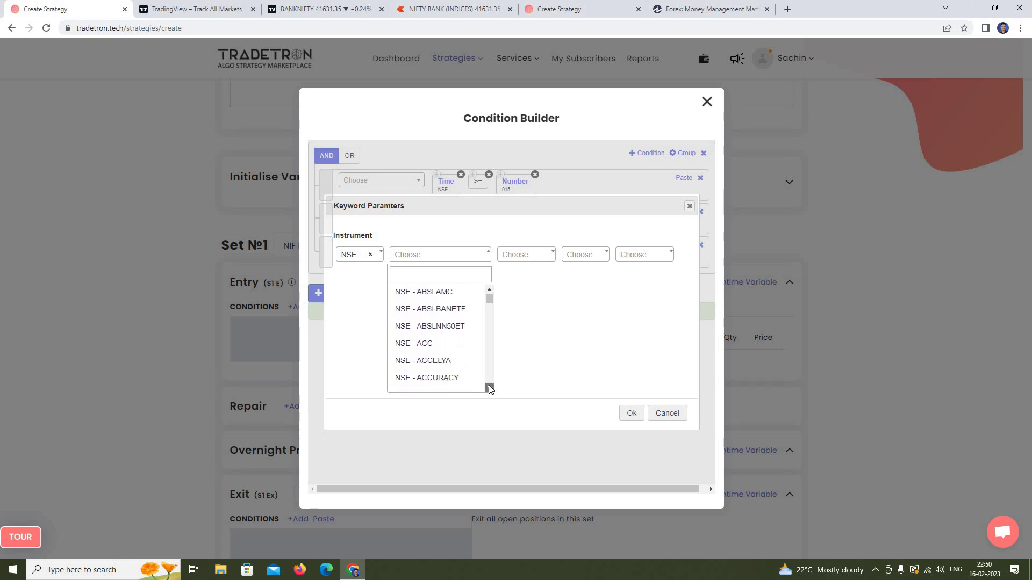
{"action": "scroll", "coordinate": [488, 384], "scroll_direction": "down", "scroll_amount": 6}
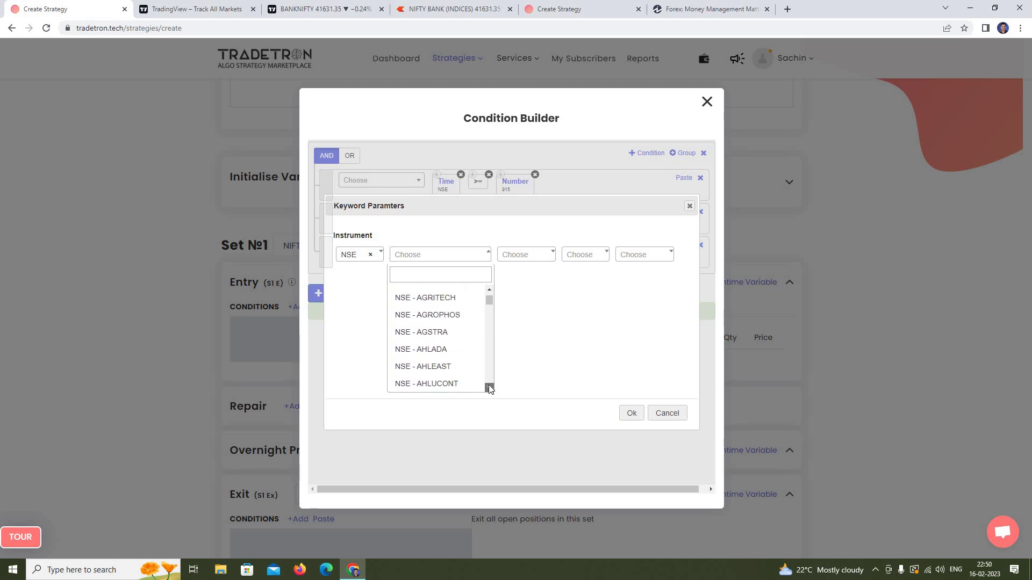
{"action": "scroll", "coordinate": [488, 384], "scroll_direction": "down", "scroll_amount": 6}
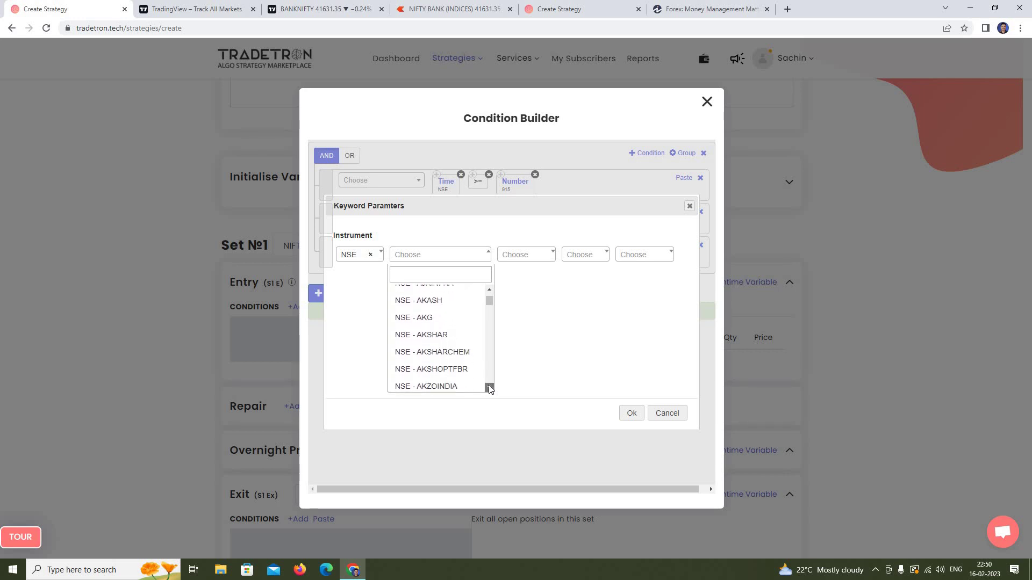
{"action": "scroll", "coordinate": [488, 384], "scroll_direction": "down", "scroll_amount": 3}
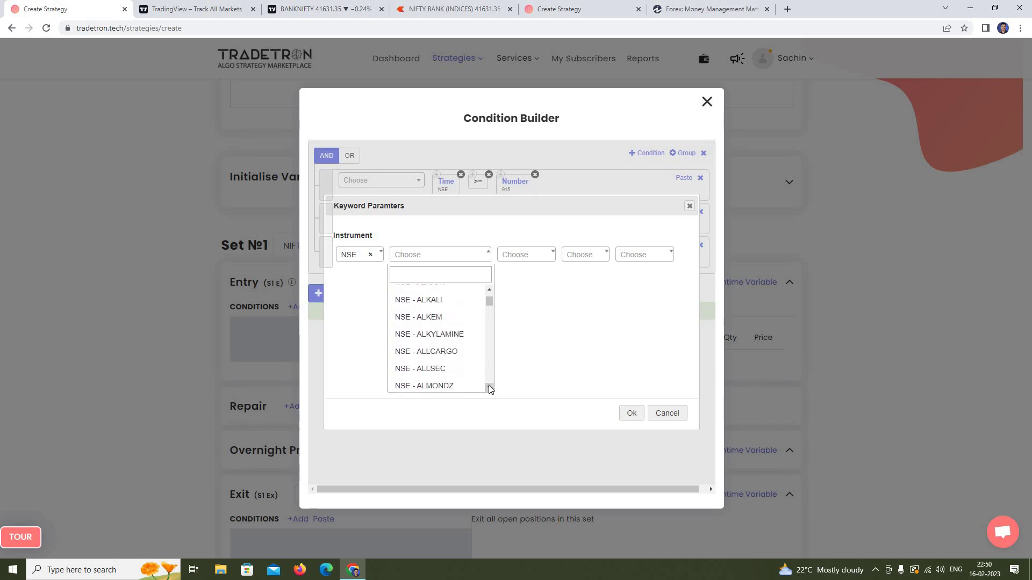
{"action": "left_click", "coordinate": [414, 274]}
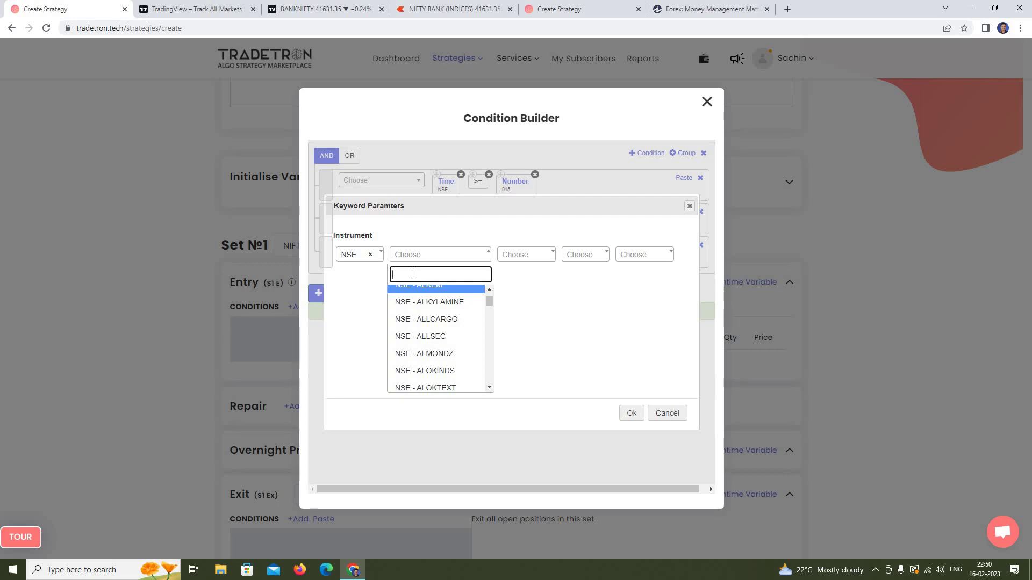
{"action": "type", "text": "nifty"}
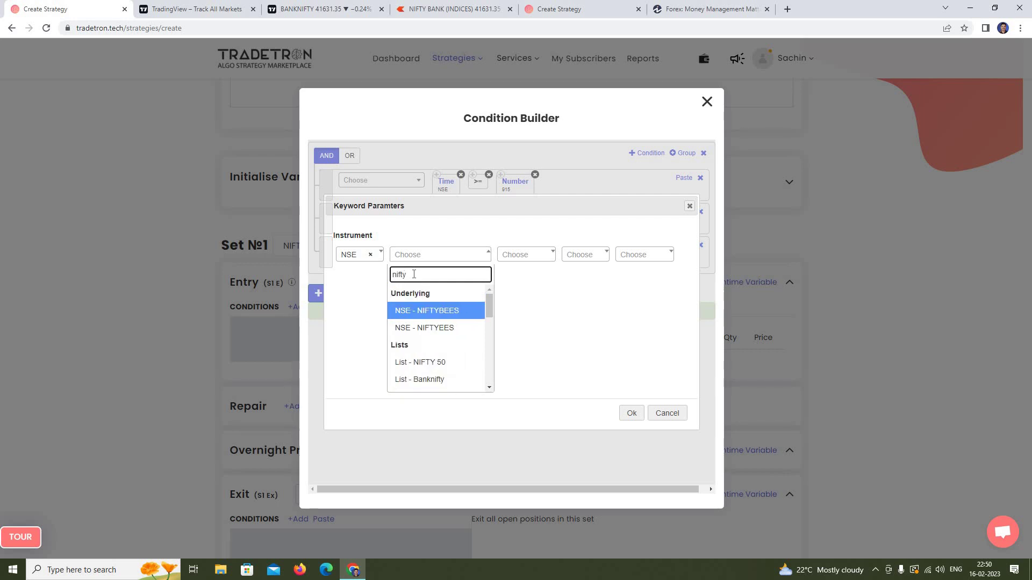
{"action": "left_click", "coordinate": [425, 362]}
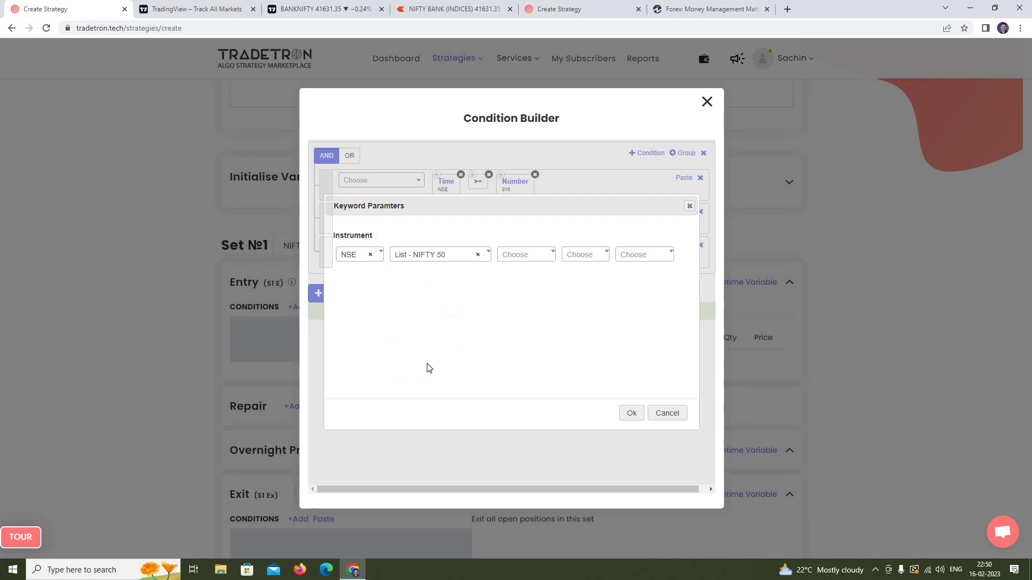
{"action": "left_click", "coordinate": [637, 417]}
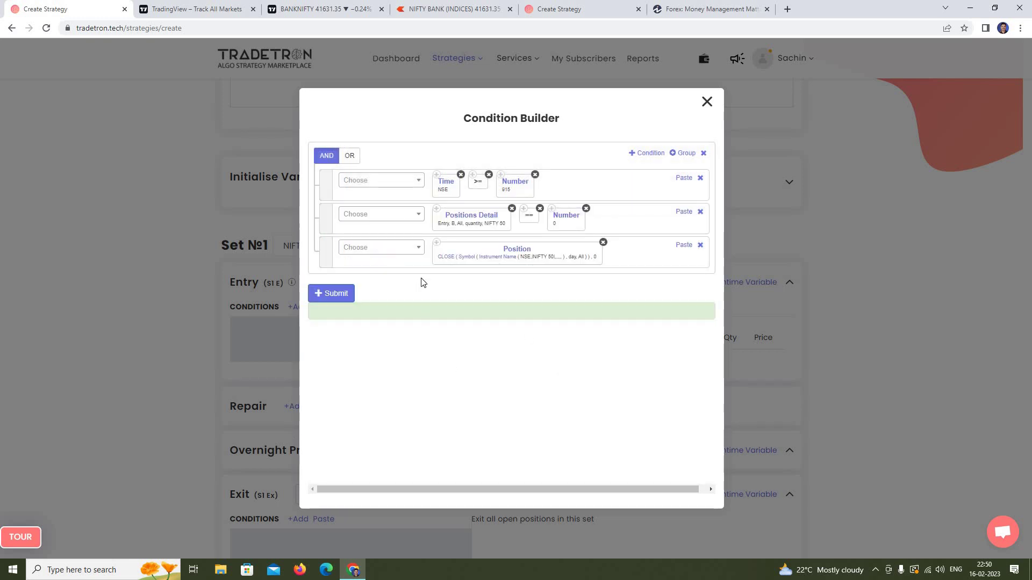
- Add the > operator after the closing-price Position in the third entry condition
{"action": "left_click", "coordinate": [380, 252]}
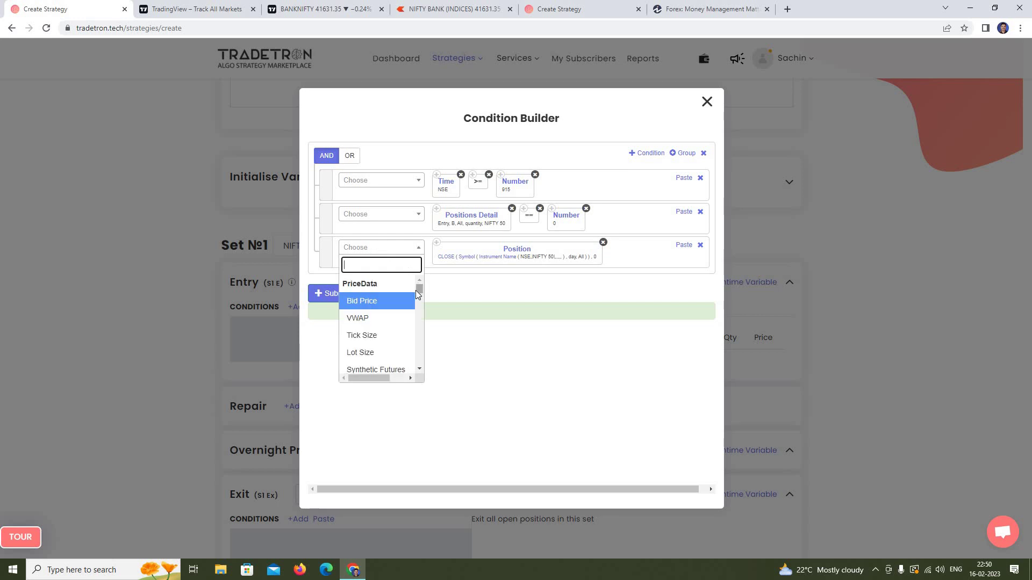
{"action": "left_click_drag", "start_coordinate": [418, 292], "coordinate": [414, 376]}
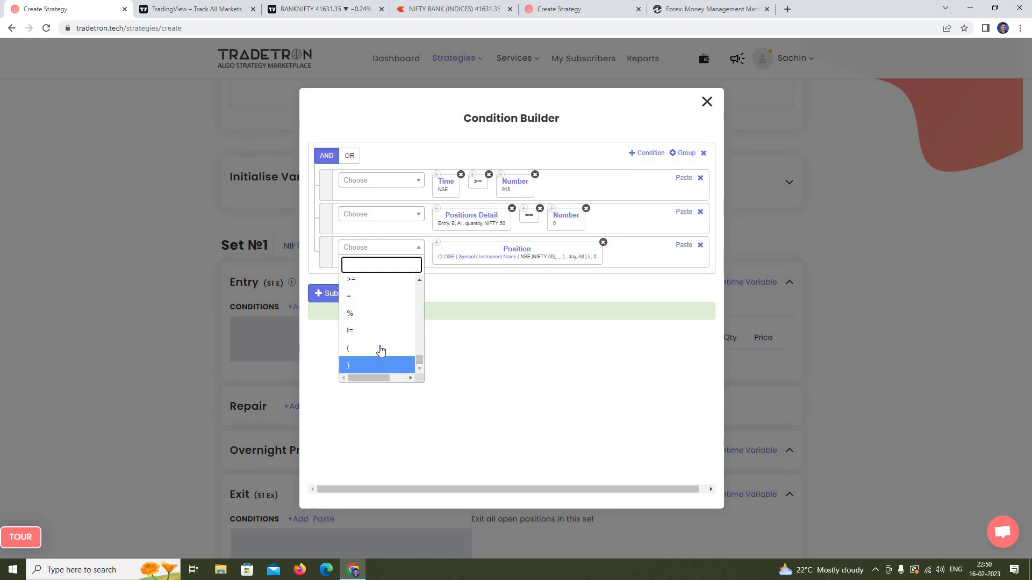
{"action": "scroll", "coordinate": [379, 344], "scroll_direction": "up", "scroll_amount": 1}
{"action": "left_click", "coordinate": [352, 296]}
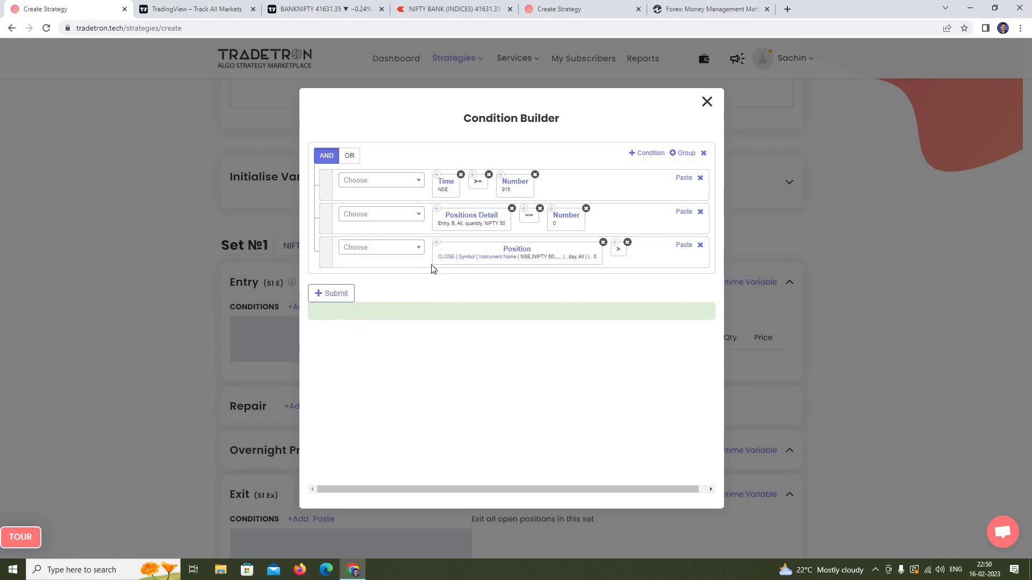
- Add a second technical Position keyword to the third condition with EMA as its series and position 0
{"action": "left_click", "coordinate": [384, 251]}
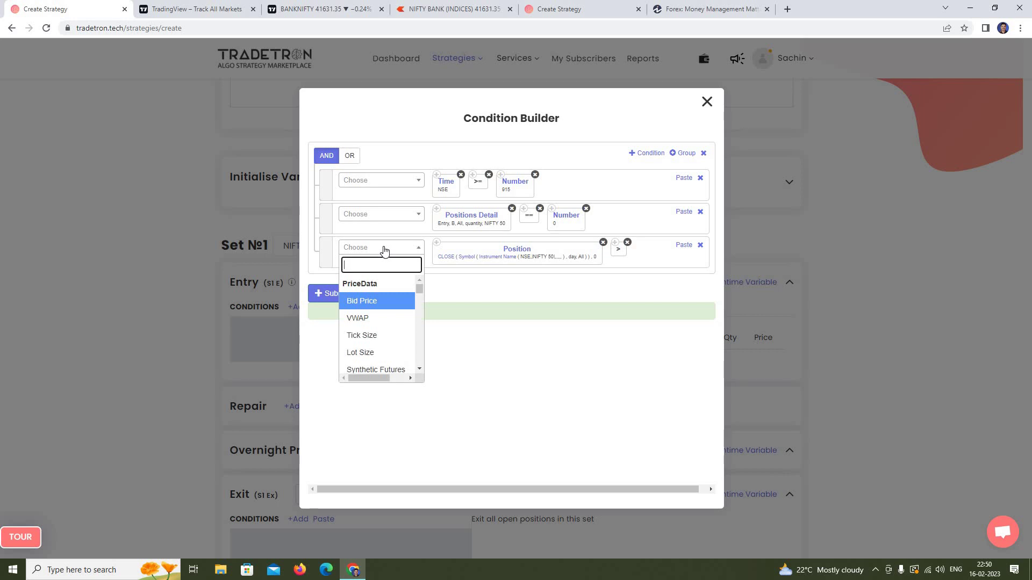
{"action": "type", "text": "posi"}
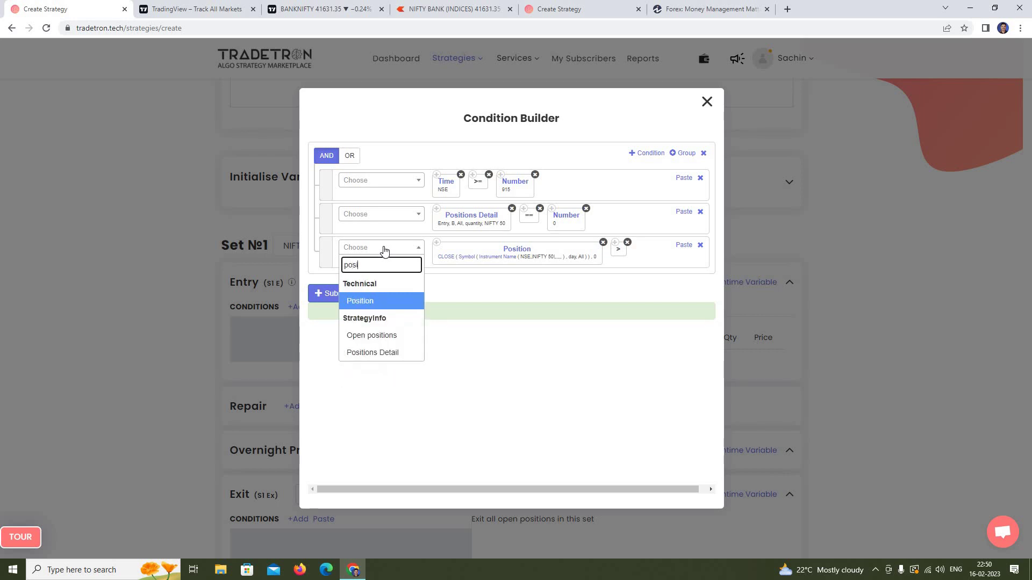
{"action": "type", "text": "tion"}
{"action": "left_click", "coordinate": [385, 303]}
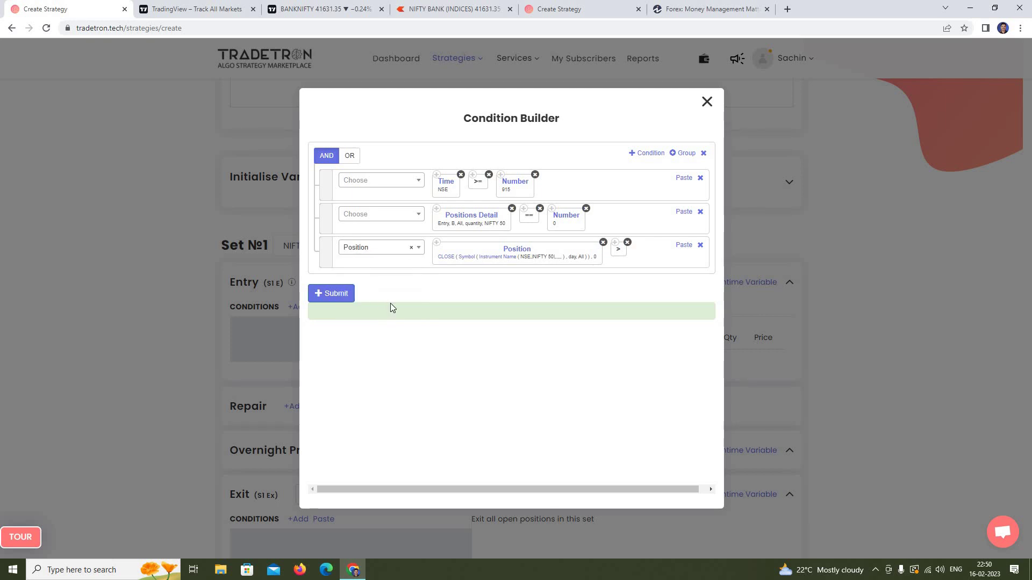
{"action": "left_click", "coordinate": [465, 268]}
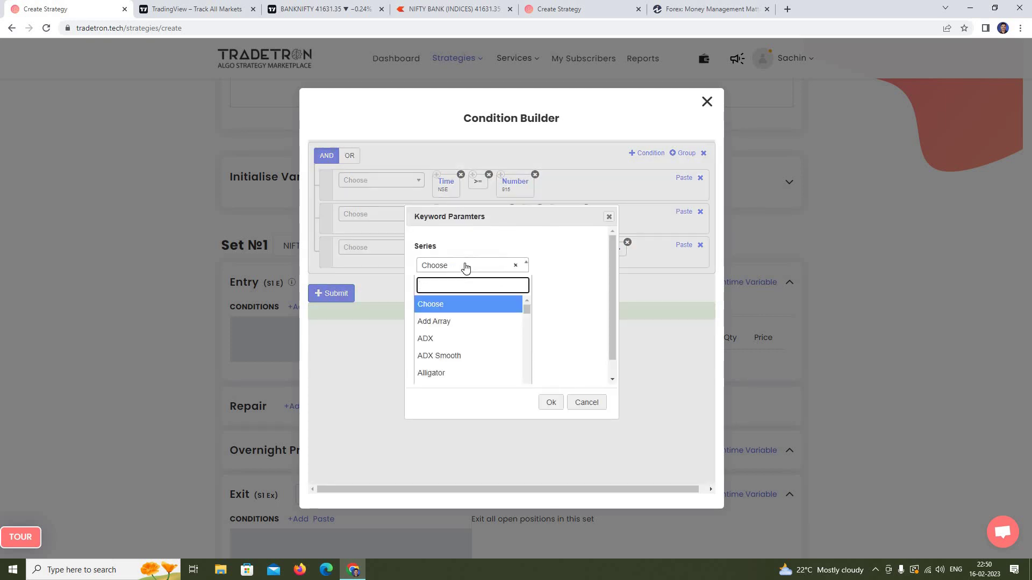
{"action": "type", "text": "ema"}
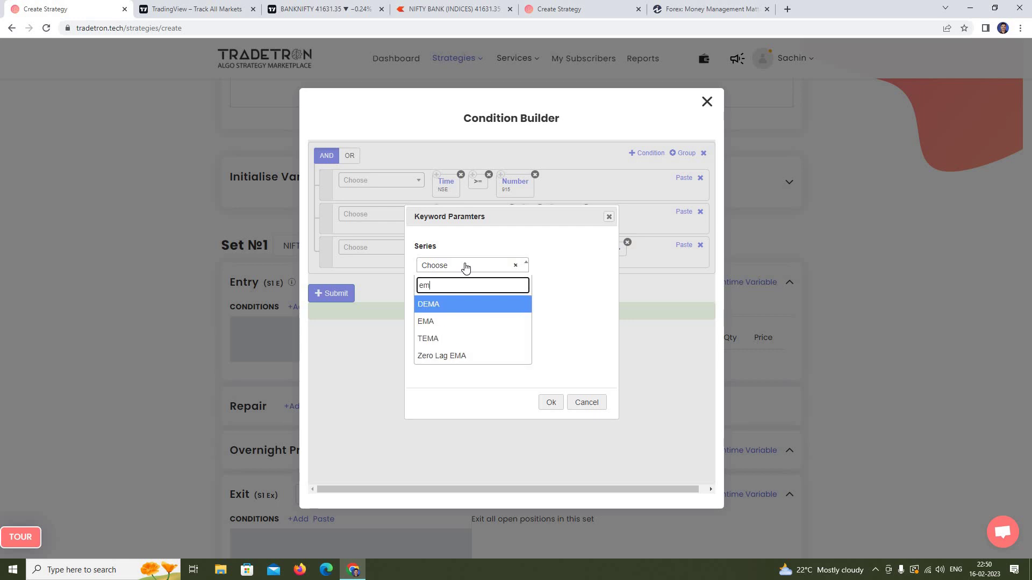
{"action": "left_click", "coordinate": [435, 323]}
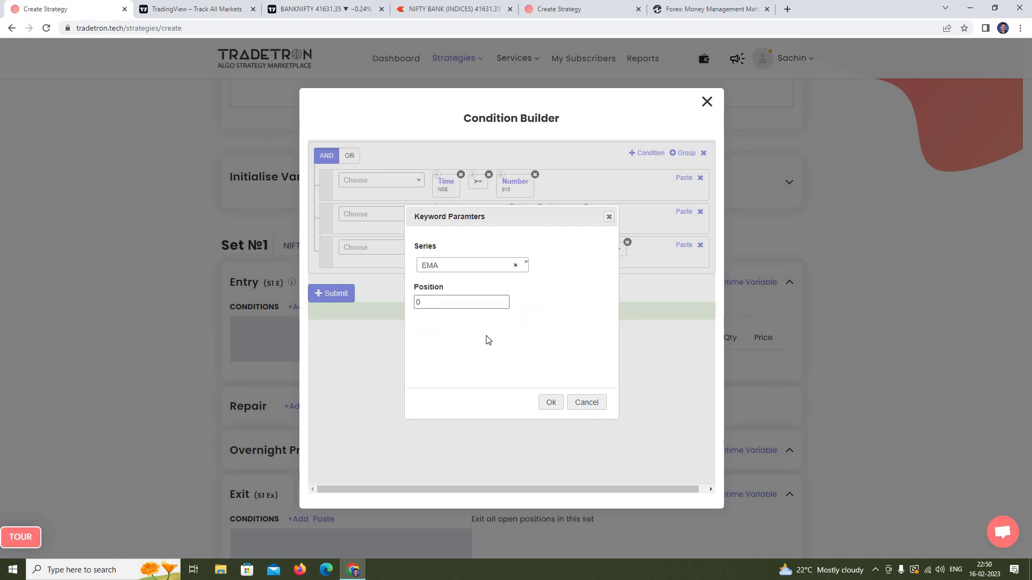
{"action": "left_click", "coordinate": [551, 403]}
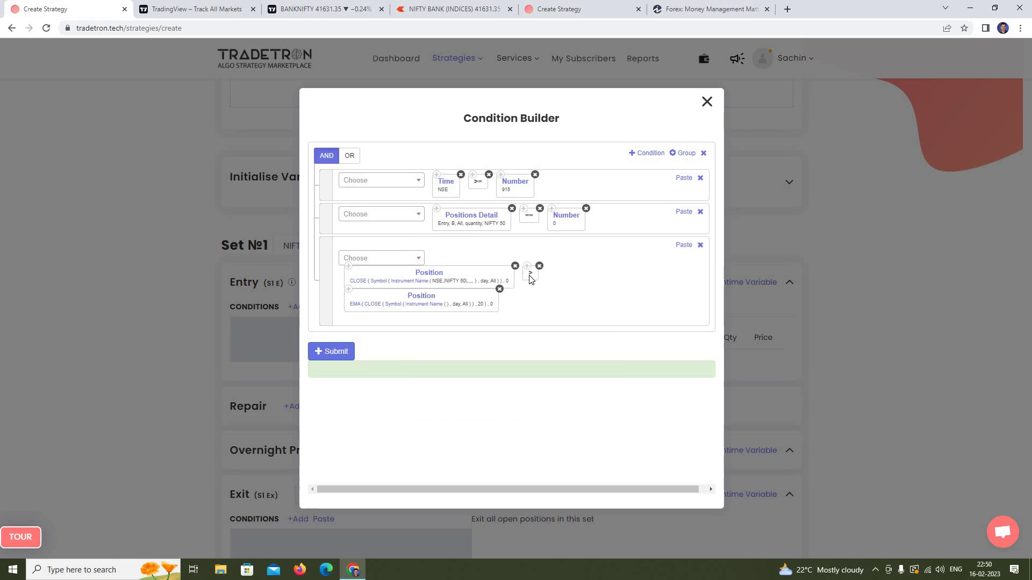
- Set the EMA's period to 200 on the CLOSE series and accept the parameters
{"action": "left_click", "coordinate": [353, 304]}
{"action": "left_click", "coordinate": [440, 302]}
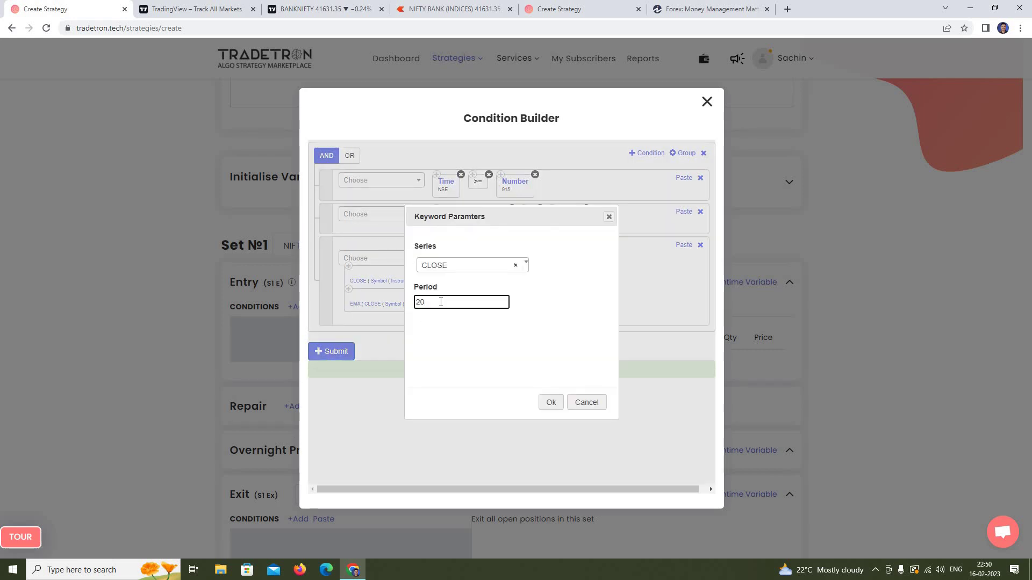
{"action": "type", "text": "0"}
{"action": "left_click", "coordinate": [551, 402]}
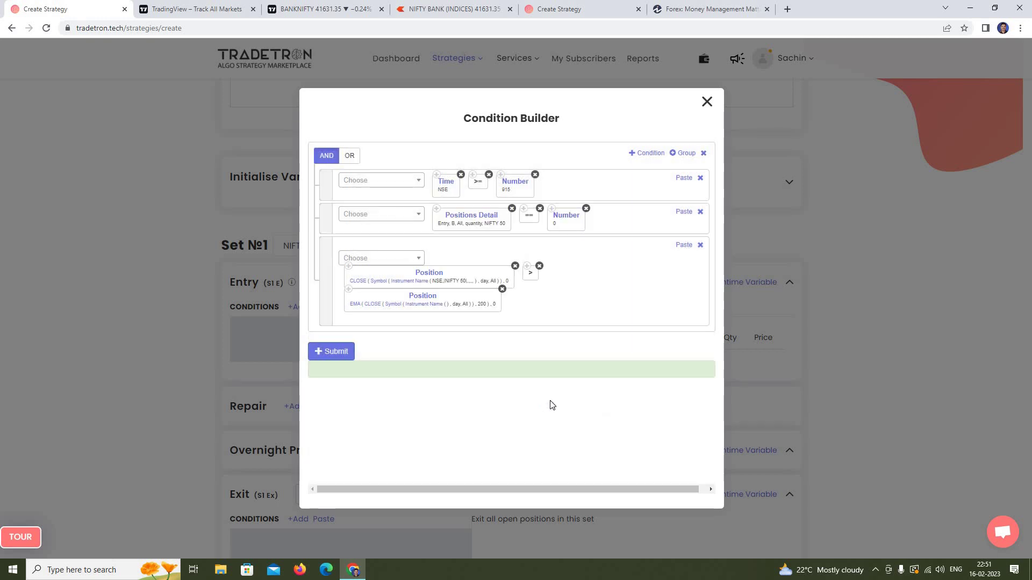
- Set the EMA Position's instrument to NSE with List - NIFTY 50, then submit the entry conditions and close the builder
{"action": "left_click", "coordinate": [394, 306]}
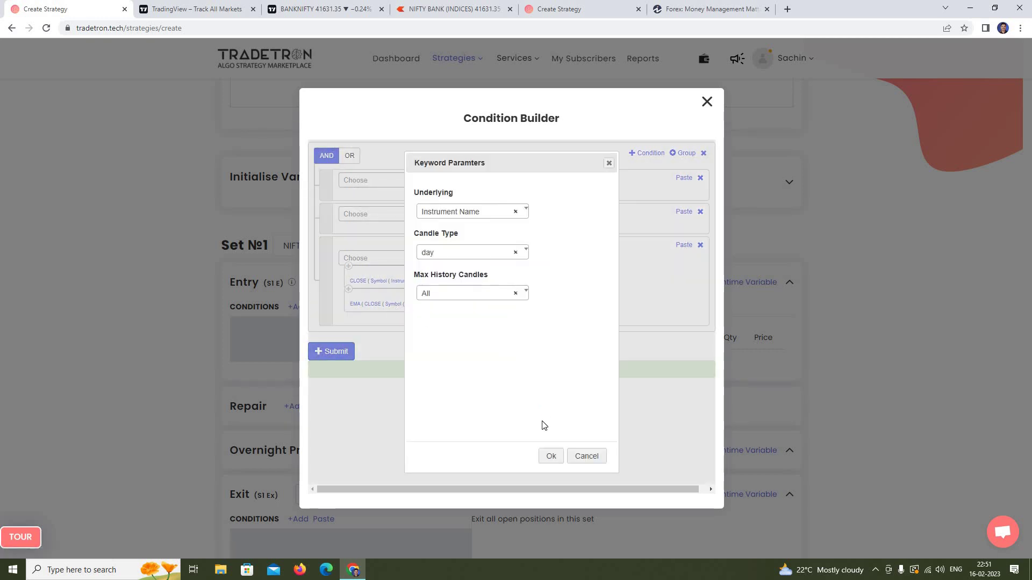
{"action": "left_click", "coordinate": [551, 457]}
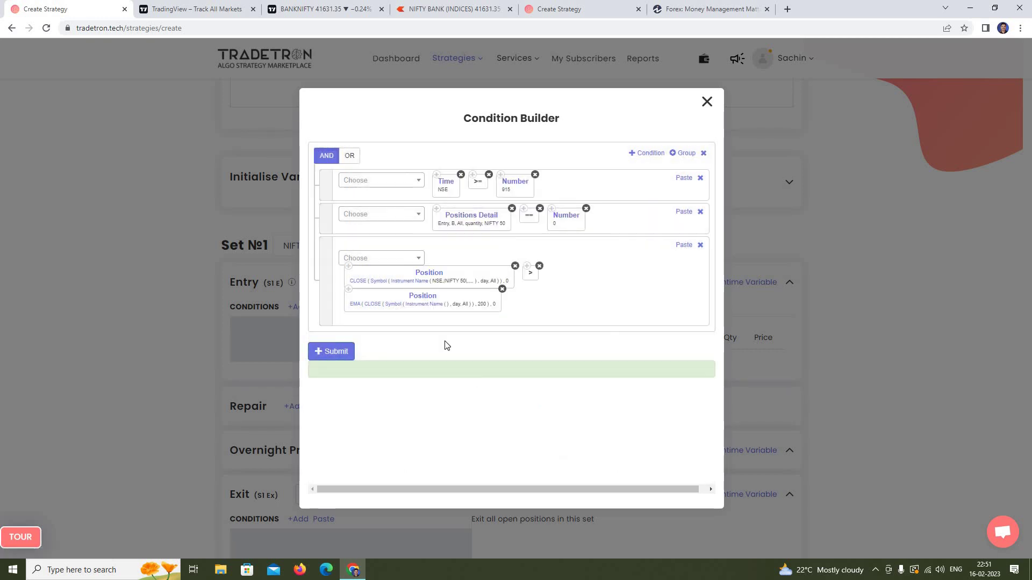
{"action": "left_click", "coordinate": [421, 304]}
{"action": "left_click", "coordinate": [358, 256]}
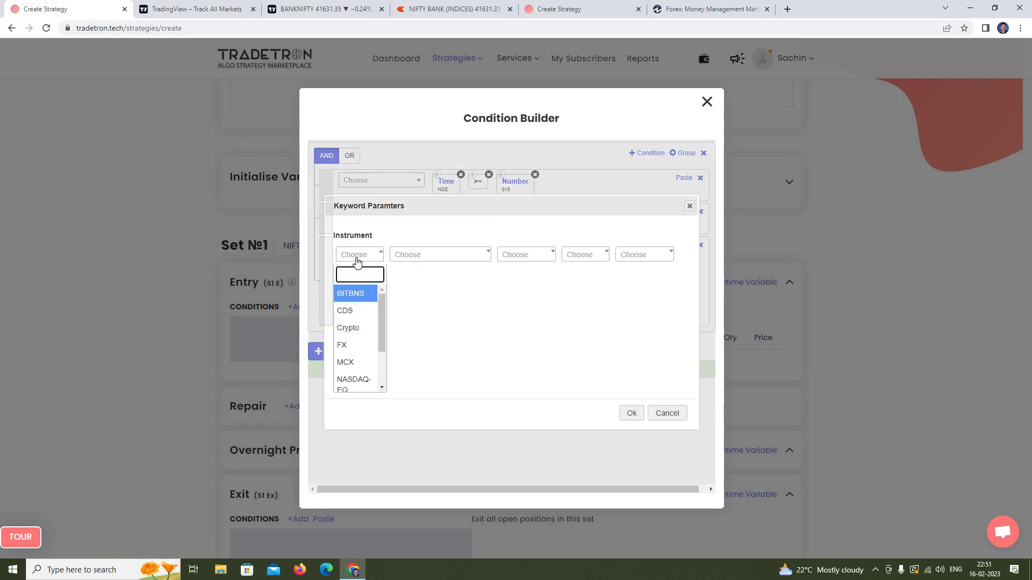
{"action": "type", "text": "nse"}
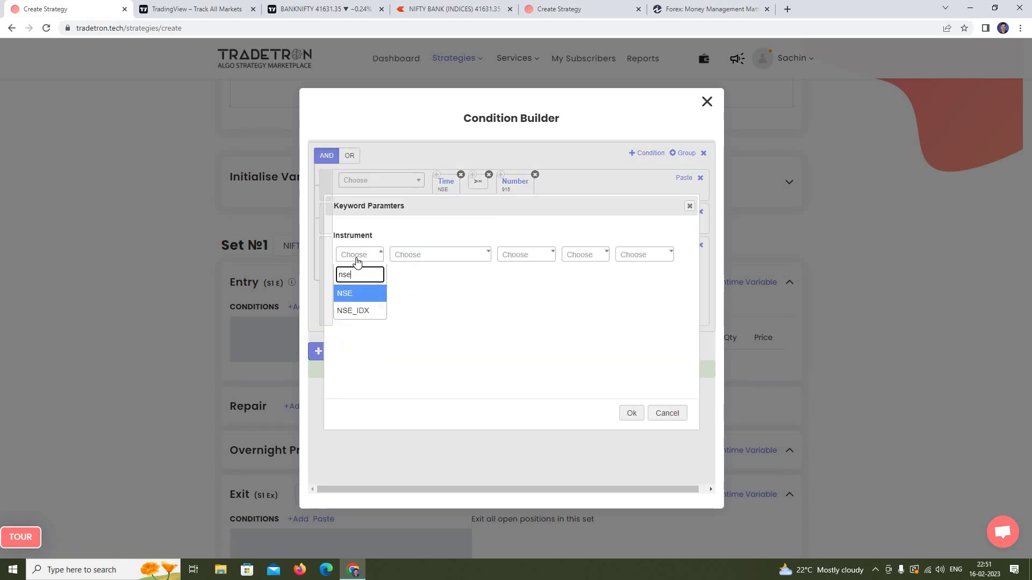
{"action": "left_click", "coordinate": [356, 294]}
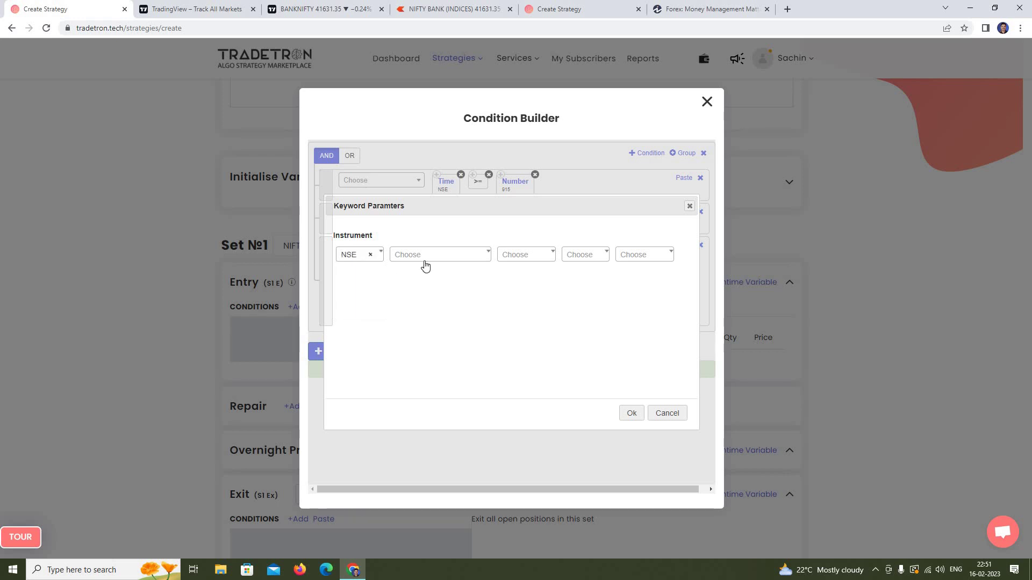
{"action": "left_click", "coordinate": [450, 259]}
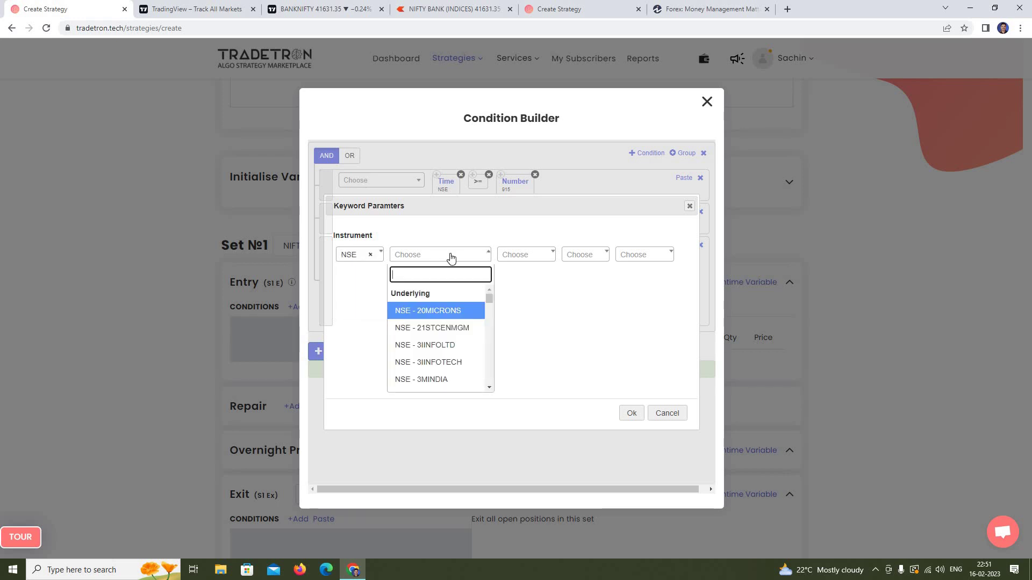
{"action": "type", "text": "nifty"}
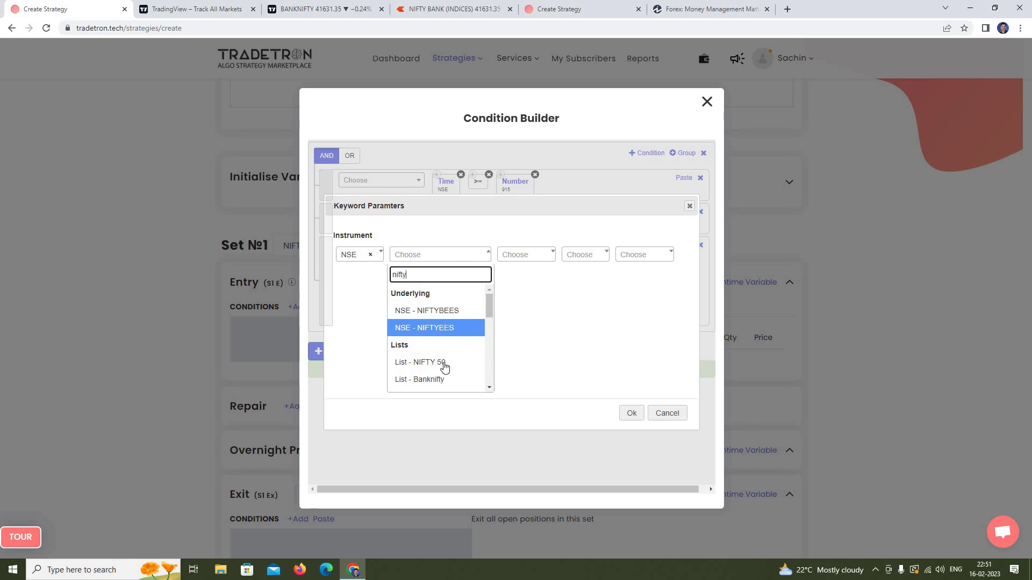
{"action": "left_click", "coordinate": [467, 367]}
{"action": "left_click", "coordinate": [632, 413]}
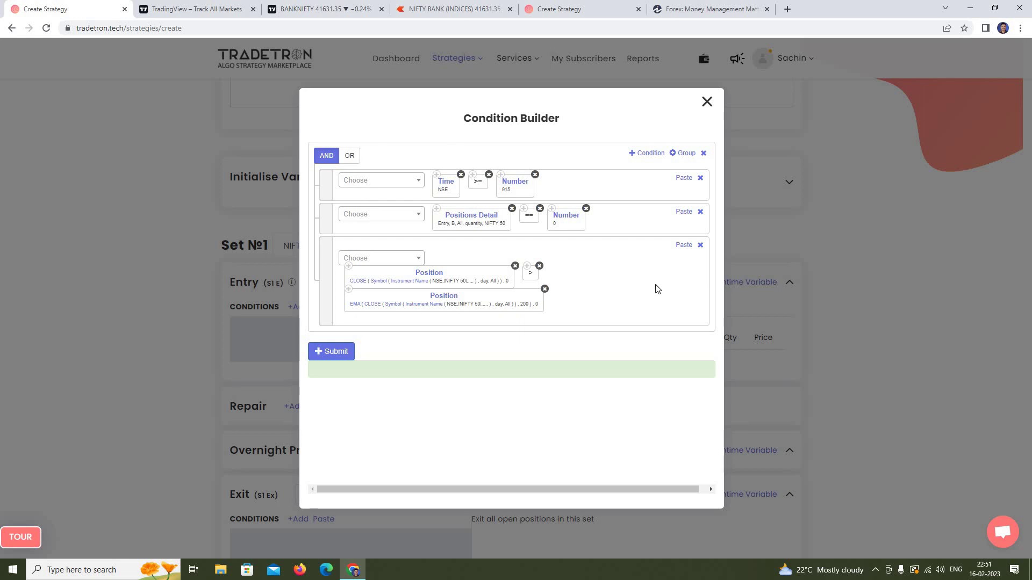
{"action": "left_click", "coordinate": [343, 352]}
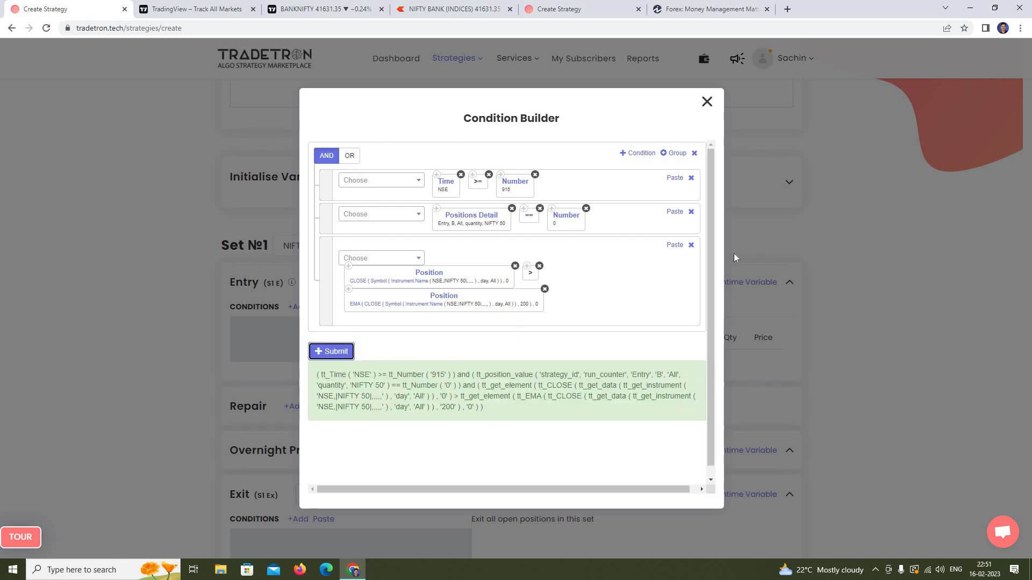
{"action": "left_click", "coordinate": [707, 102]}
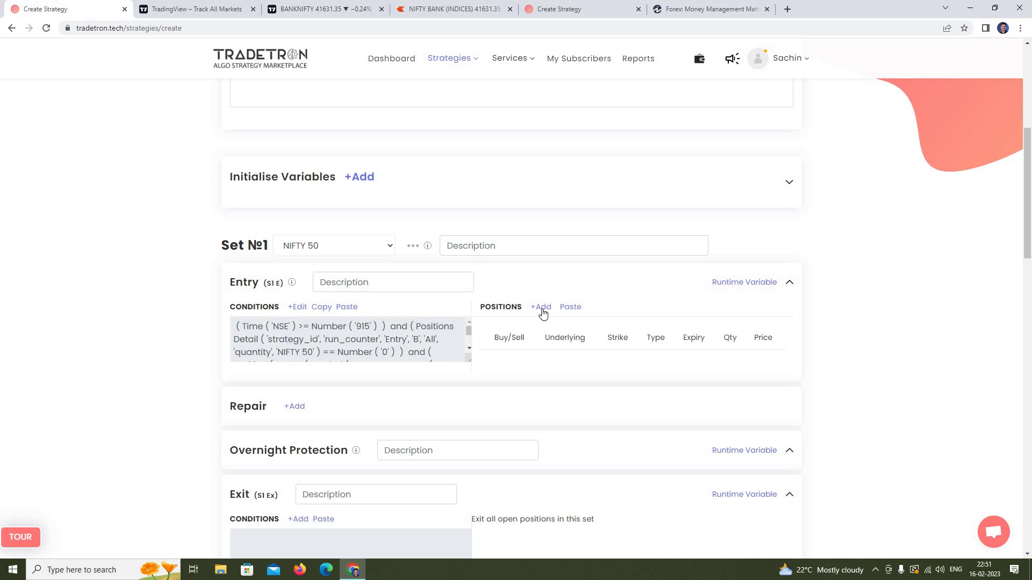
- Add a buy entry position on the NIFTY 50 stock list, with its quantity set by Value to 50000
{"action": "left_click", "coordinate": [539, 309]}
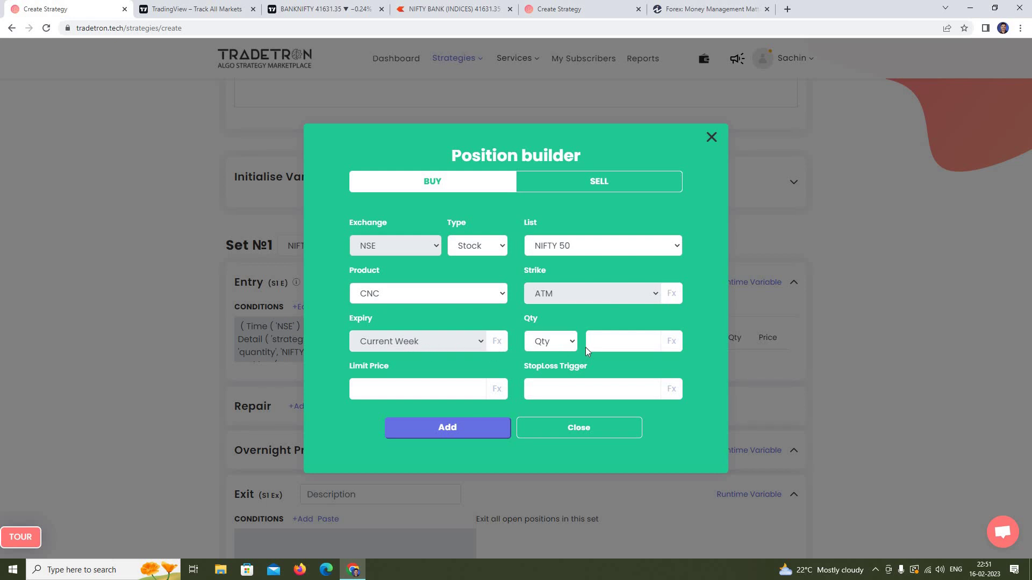
{"action": "left_click", "coordinate": [569, 344]}
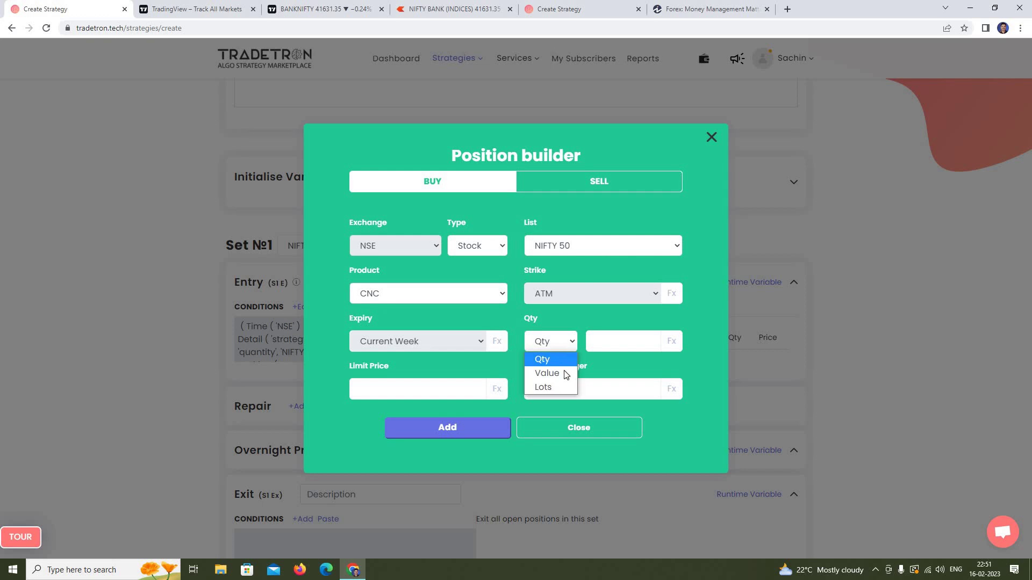
{"action": "left_click", "coordinate": [553, 370]}
{"action": "left_click", "coordinate": [626, 340]}
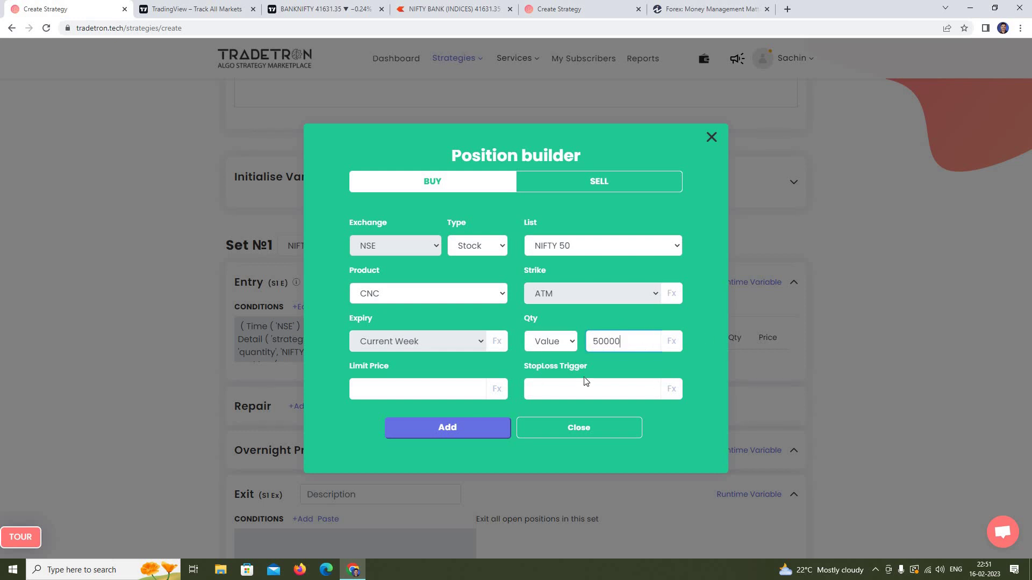
{"action": "left_click", "coordinate": [437, 430]}
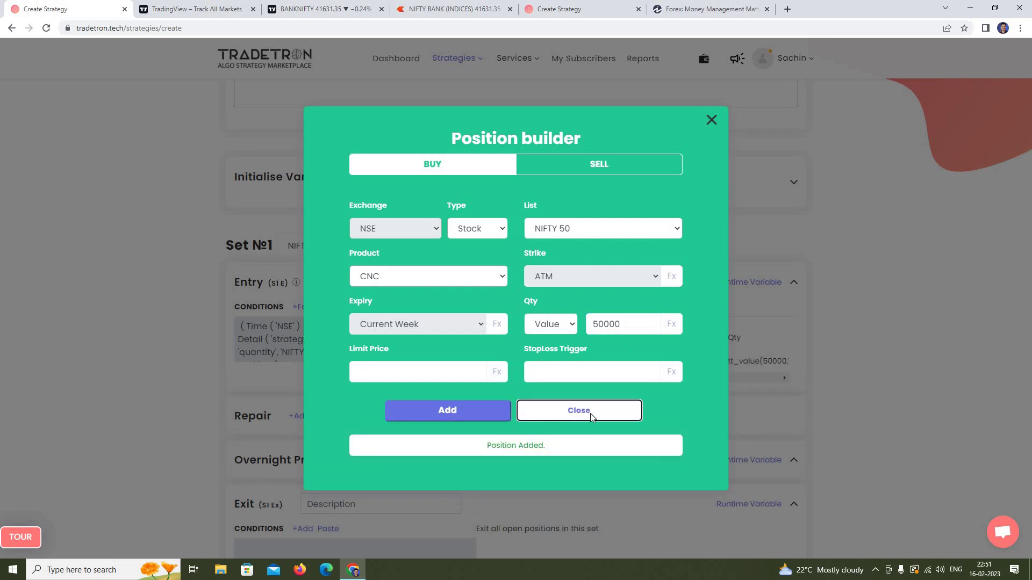
{"action": "left_click", "coordinate": [590, 414]}
- Copy the entry conditions of Set 1 and paste them into its Exit conditions
{"action": "scroll", "coordinate": [611, 418], "scroll_direction": "down", "scroll_amount": 3}
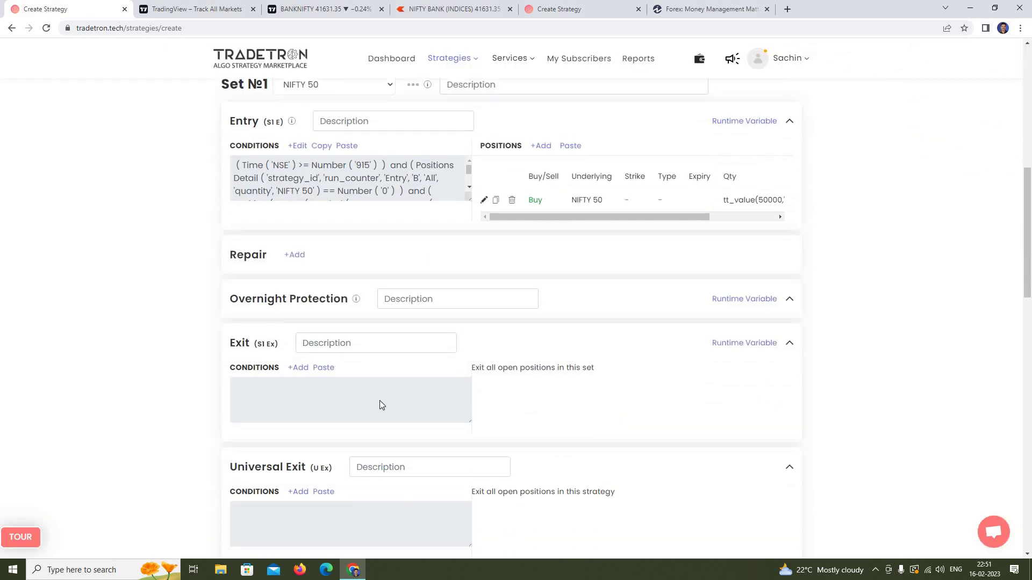
{"action": "left_click", "coordinate": [299, 368]}
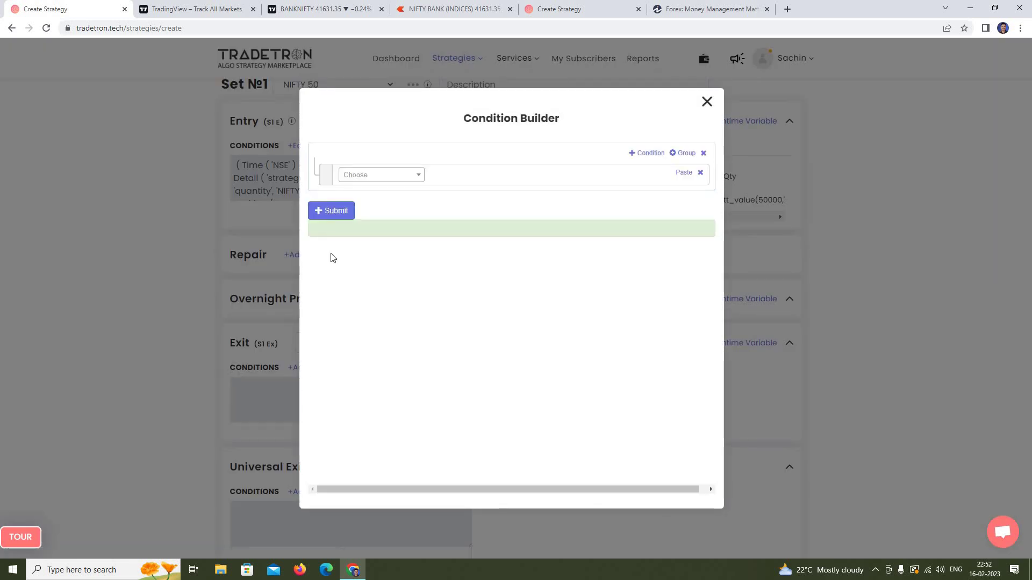
{"action": "left_click", "coordinate": [706, 106]}
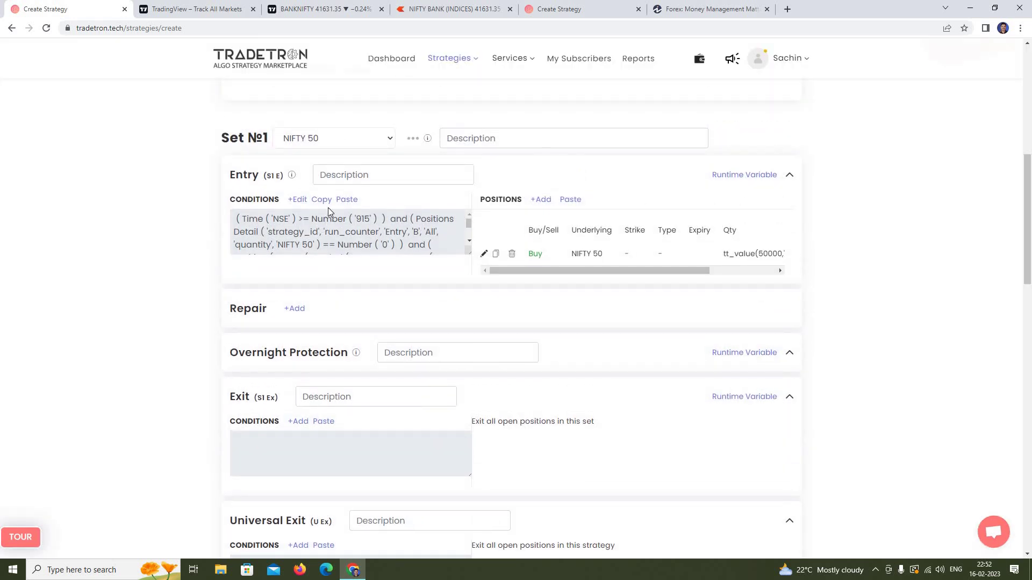
{"action": "left_click", "coordinate": [328, 203]}
{"action": "scroll", "coordinate": [326, 370], "scroll_direction": "down", "scroll_amount": 3}
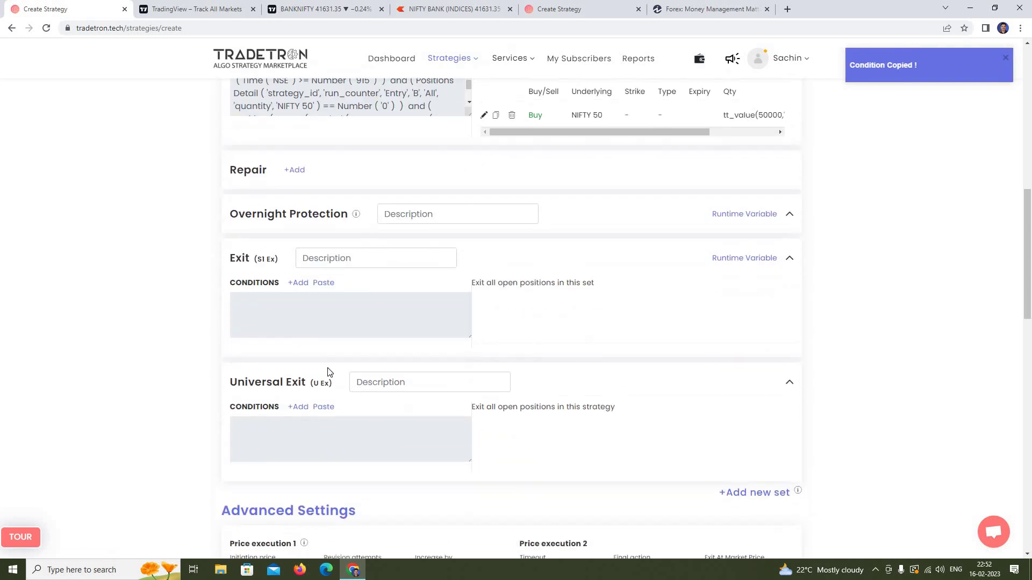
{"action": "scroll", "coordinate": [317, 344], "scroll_direction": "up", "scroll_amount": 1}
{"action": "left_click", "coordinate": [323, 315]}
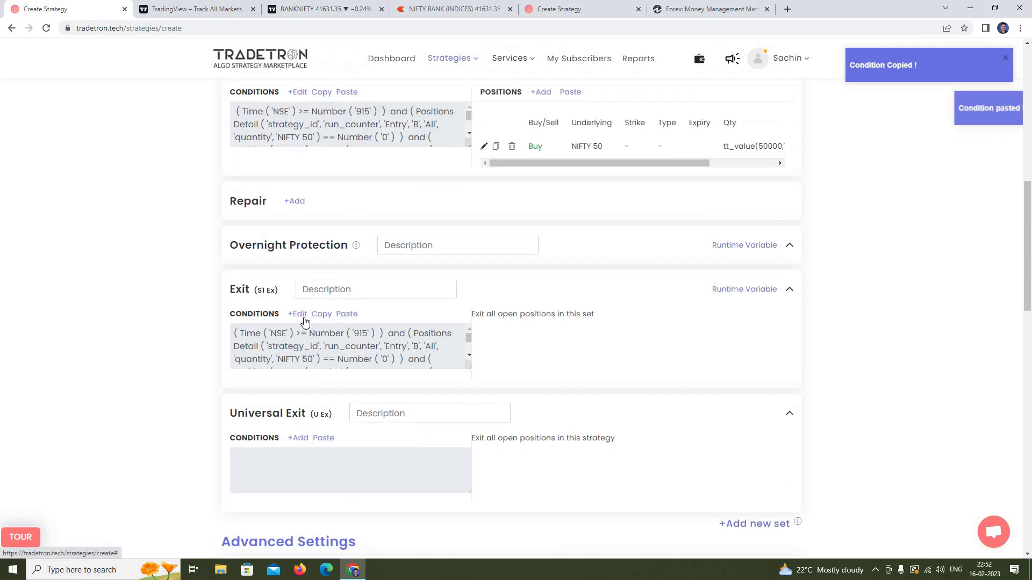
- Remove the Time and Positions Detail conditions from the Exit conditions, keeping the close-versus-EMA comparison
{"action": "left_click", "coordinate": [299, 317]}
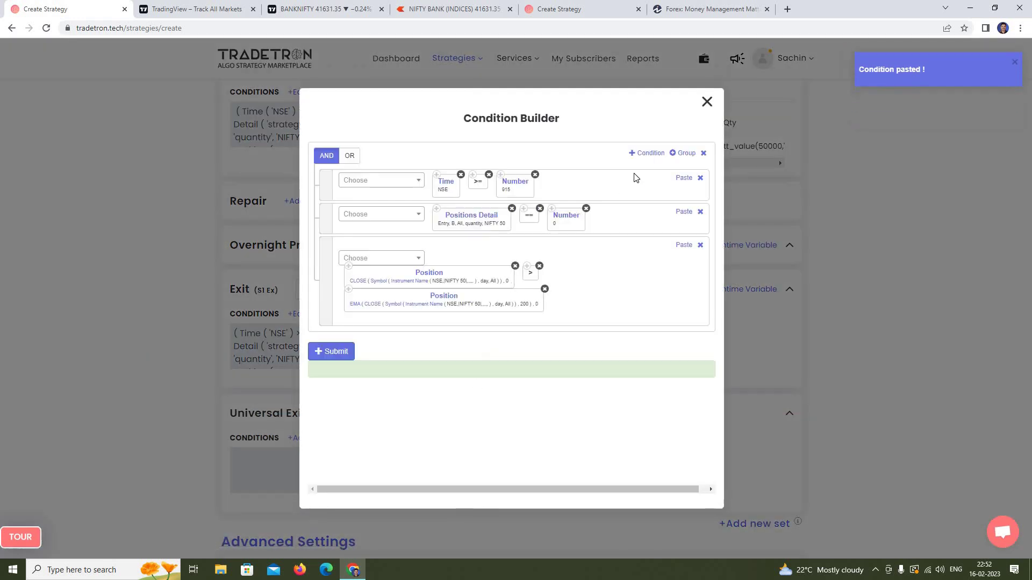
{"action": "left_click", "coordinate": [700, 178]}
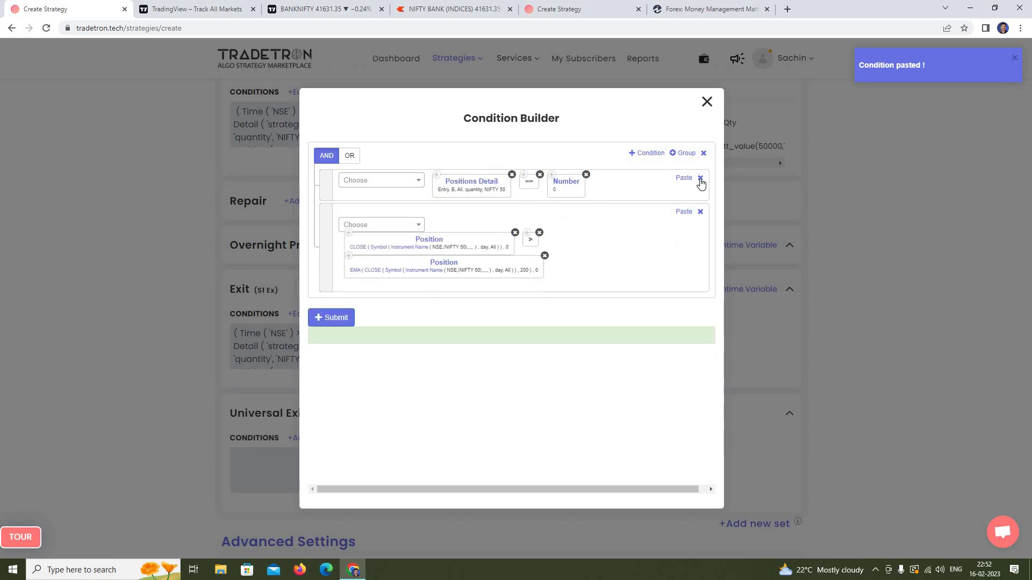
{"action": "left_click", "coordinate": [700, 180]}
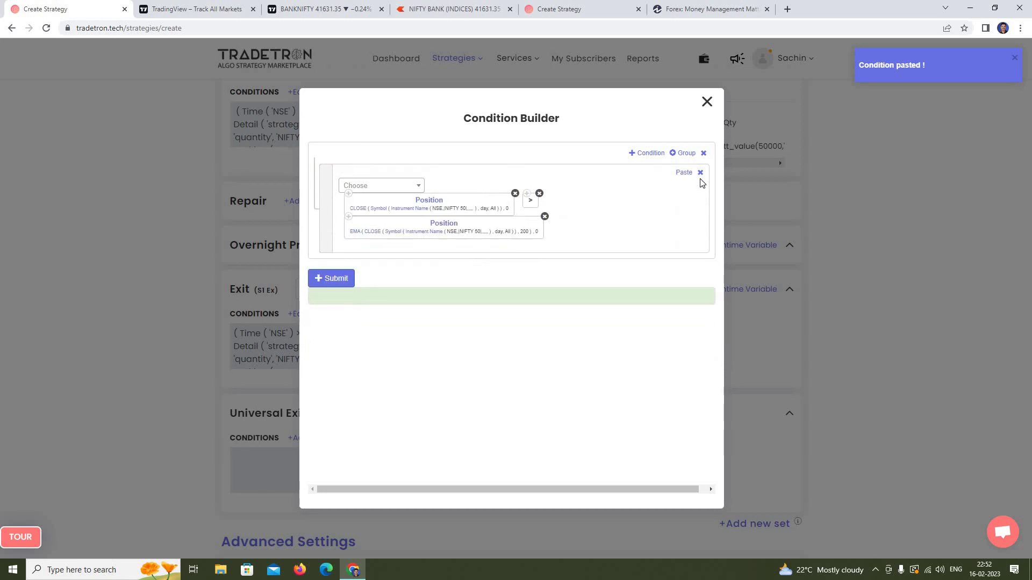
- Replace the > operator with < between the close and EMA Positions in the Exit condition and submit it
{"action": "left_click", "coordinate": [388, 185]}
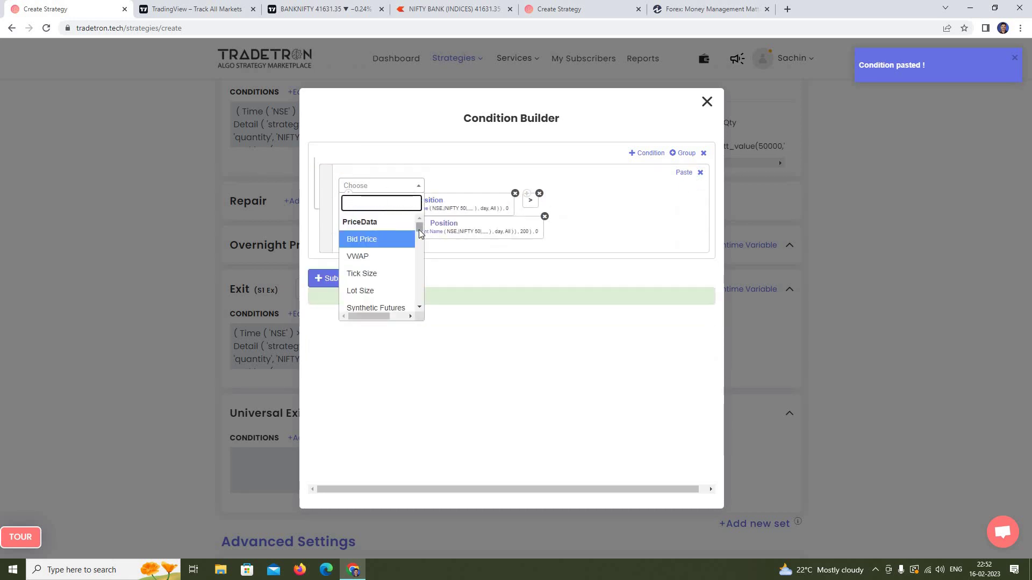
{"action": "scroll", "coordinate": [402, 302], "scroll_direction": "down", "scroll_amount": 10}
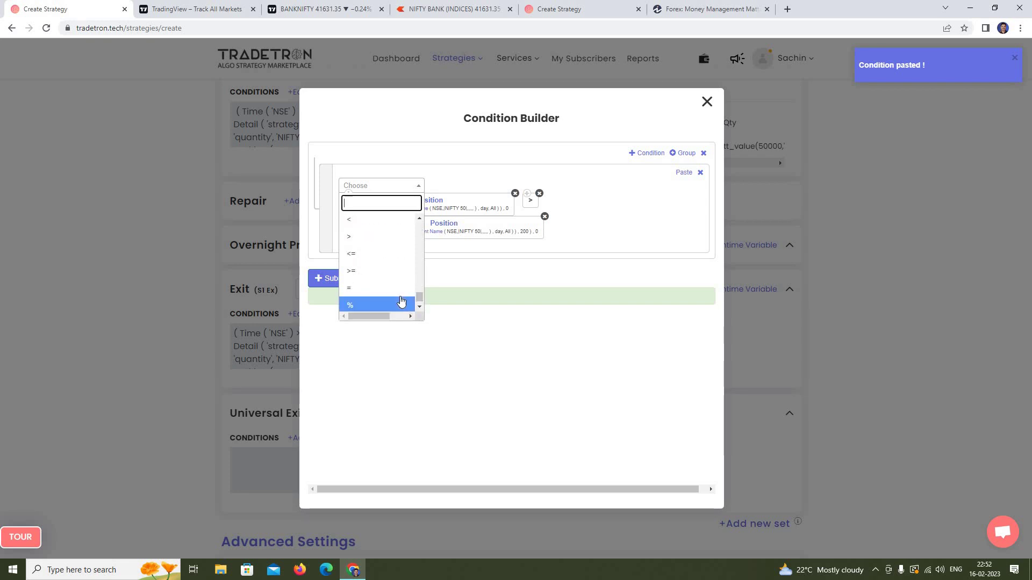
{"action": "scroll", "coordinate": [369, 226], "scroll_direction": "up", "scroll_amount": 2}
{"action": "left_click", "coordinate": [556, 222]}
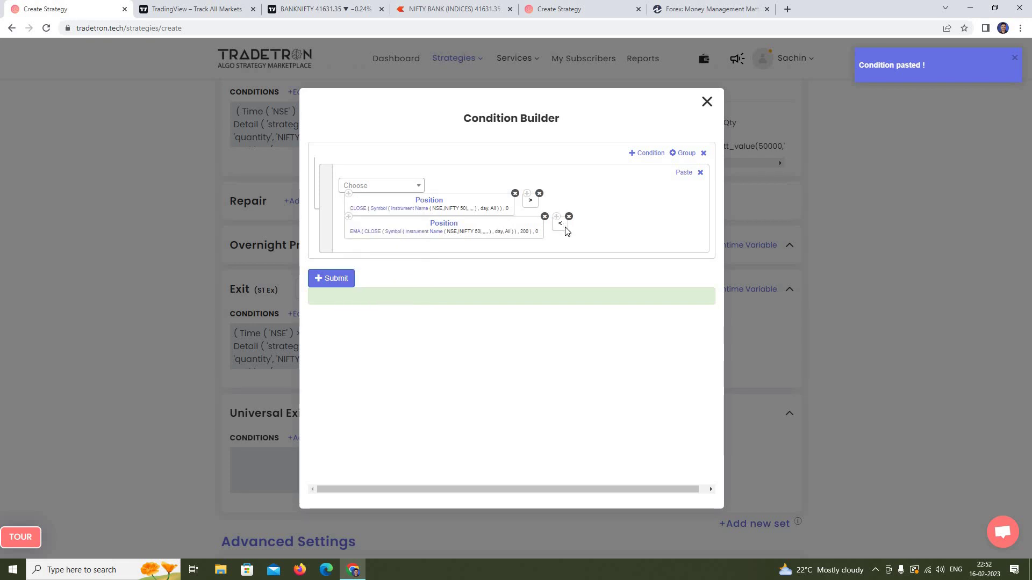
{"action": "left_click_drag", "start_coordinate": [517, 206], "coordinate": [490, 205]}
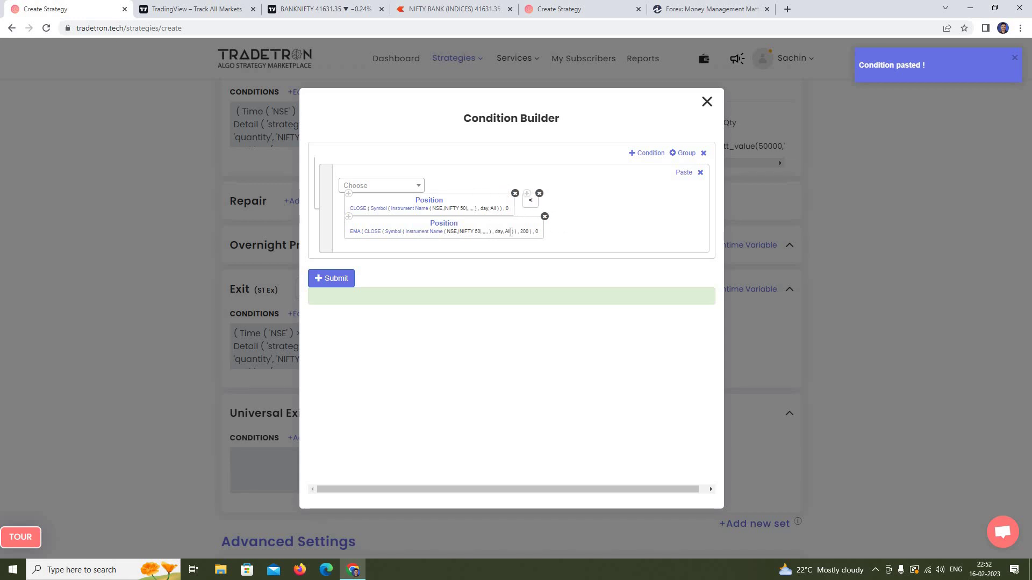
{"action": "left_click", "coordinate": [337, 280]}
{"action": "left_click", "coordinate": [706, 101]}
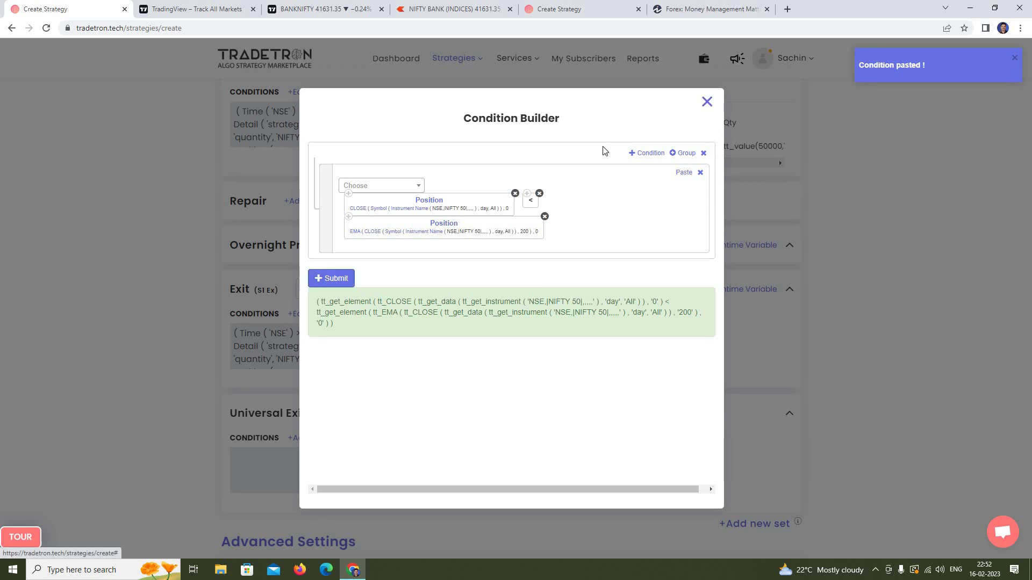
- Start a Universal Exit condition with the PNL keyword followed by the >= operator
{"action": "scroll", "coordinate": [639, 353], "scroll_direction": "down", "scroll_amount": 3}
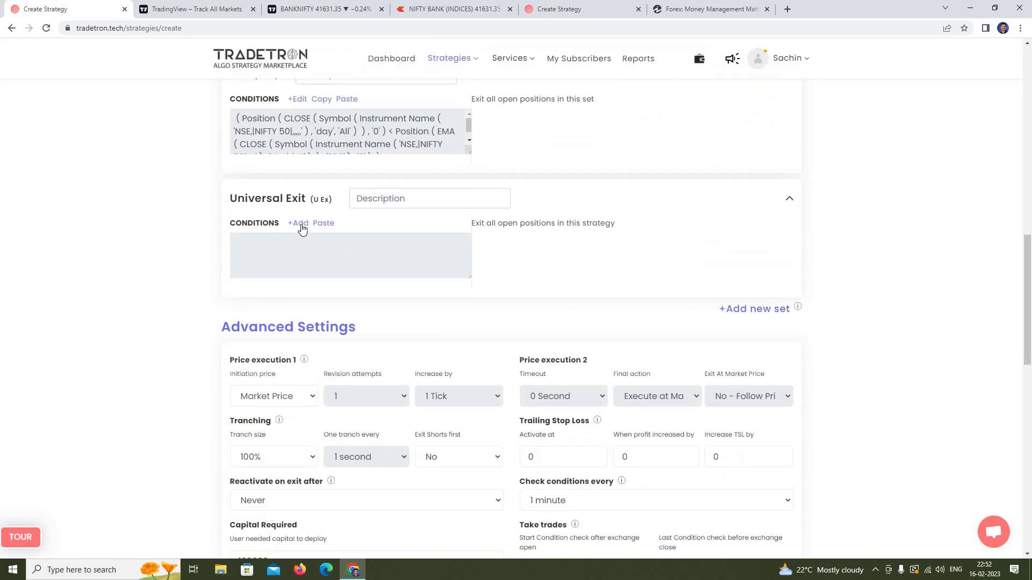
{"action": "left_click", "coordinate": [299, 224]}
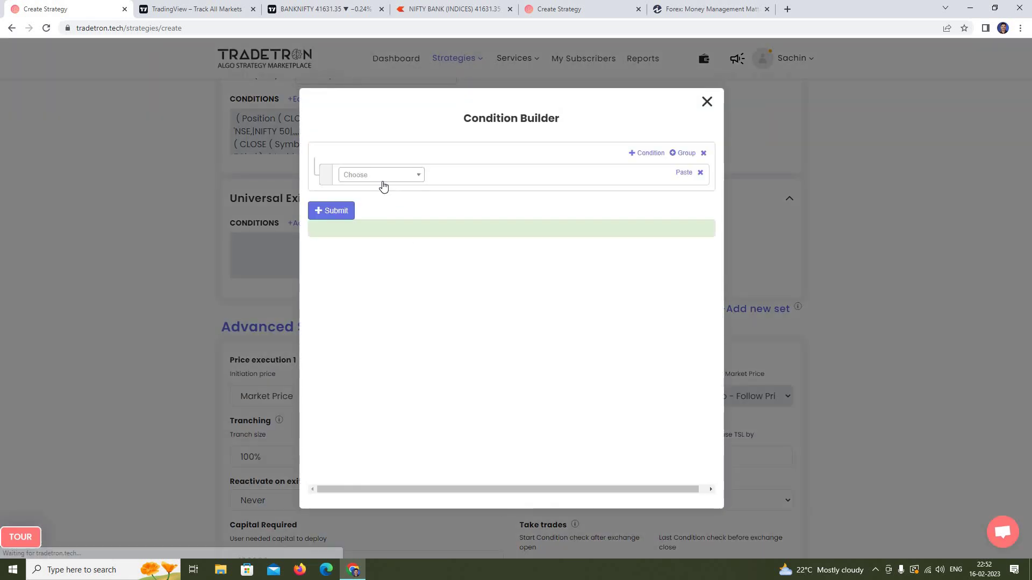
{"action": "left_click", "coordinate": [381, 181]}
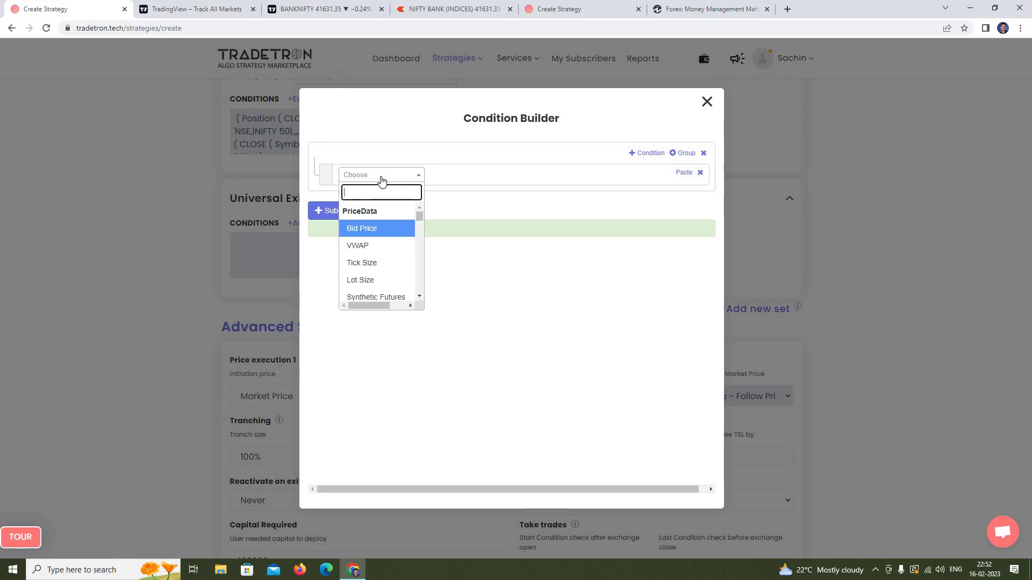
{"action": "type", "text": "pnl"}
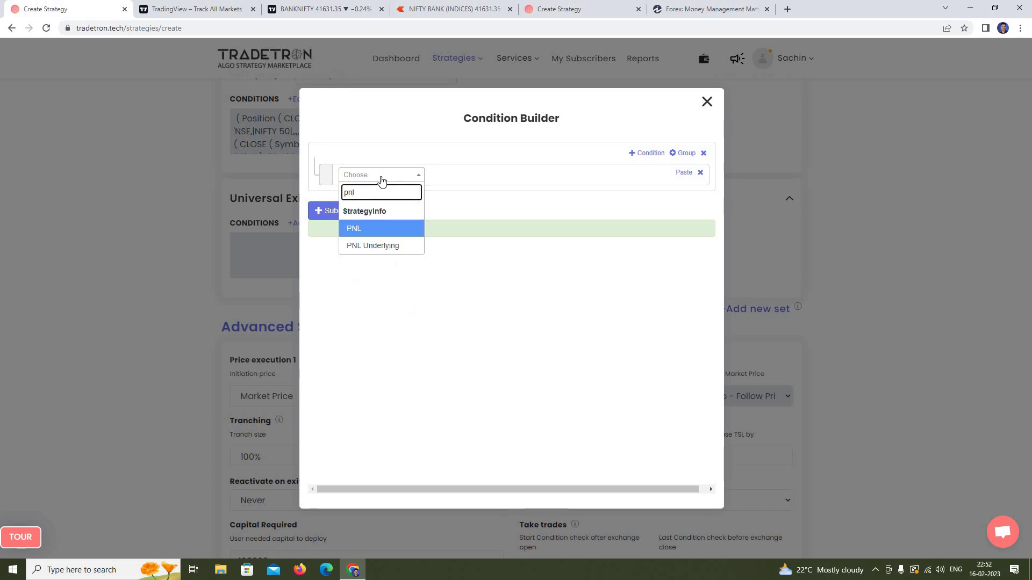
{"action": "left_click", "coordinate": [380, 228]}
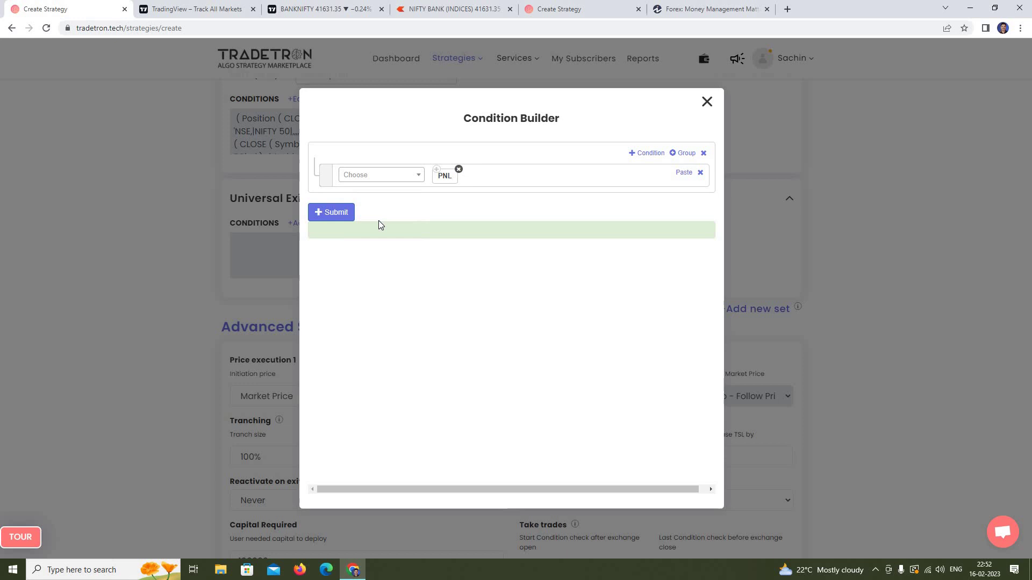
{"action": "left_click", "coordinate": [387, 177]}
{"action": "scroll", "coordinate": [417, 274], "scroll_direction": "down", "scroll_amount": 10}
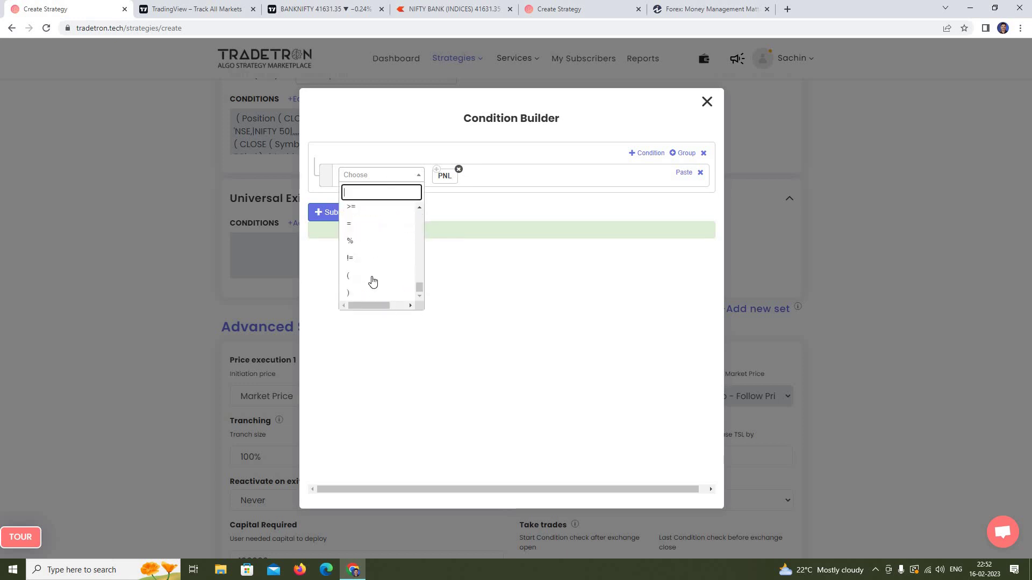
{"action": "left_click", "coordinate": [373, 209]}
- Complete the Universal Exit condition with a Number keyword of 5000, submit it and close the Condition Builder
{"action": "left_click", "coordinate": [386, 176]}
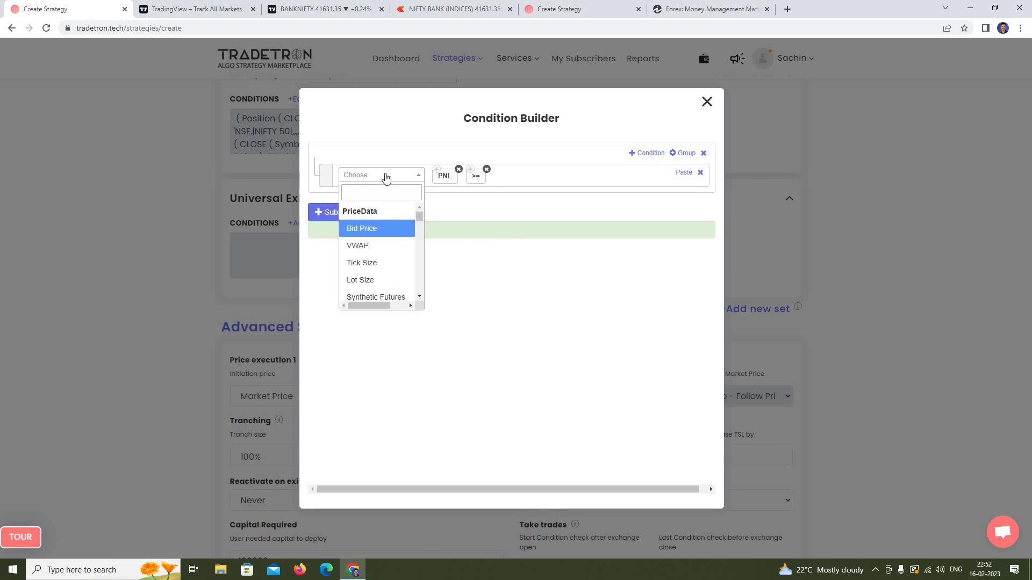
{"action": "type", "text": "num"}
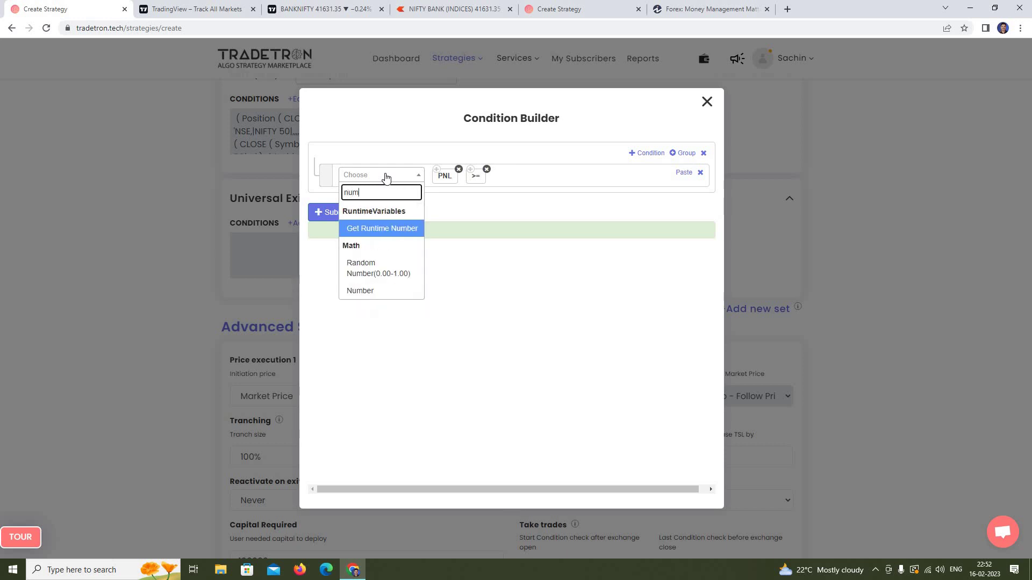
{"action": "left_click", "coordinate": [388, 290]}
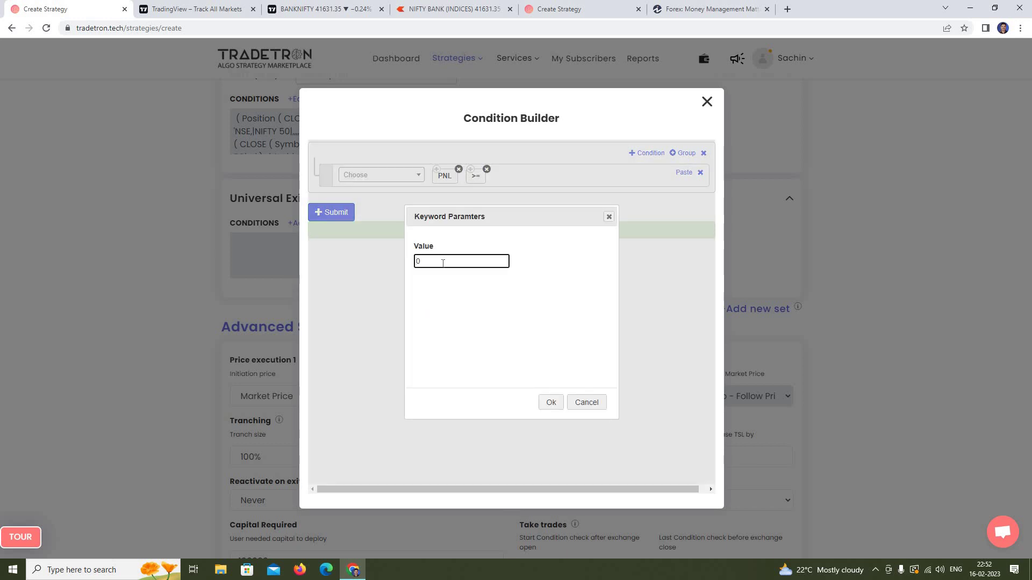
{"action": "type", "text": "5000"}
{"action": "left_click", "coordinate": [551, 403]}
{"action": "left_click", "coordinate": [338, 222]}
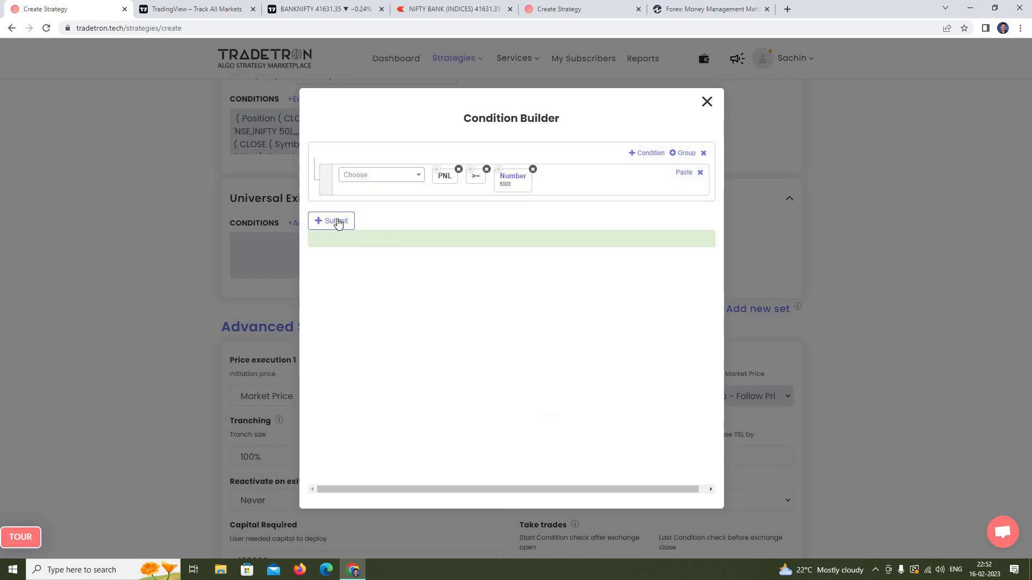
{"action": "left_click", "coordinate": [707, 102]}
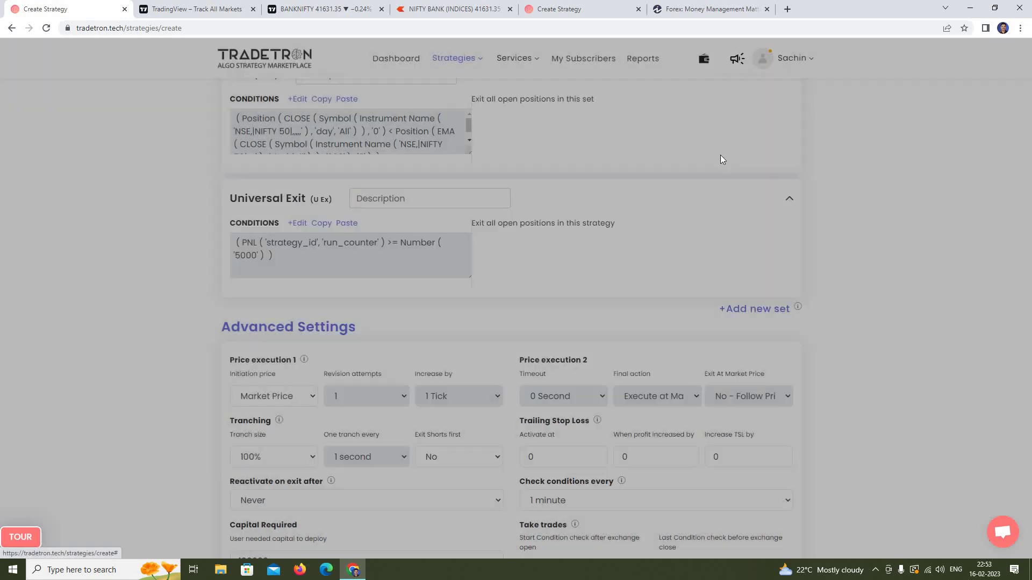
- Create the strategy and close the confirmation without deploying or backtesting it
{"action": "scroll", "coordinate": [1029, 390], "scroll_direction": "down", "scroll_amount": 15}
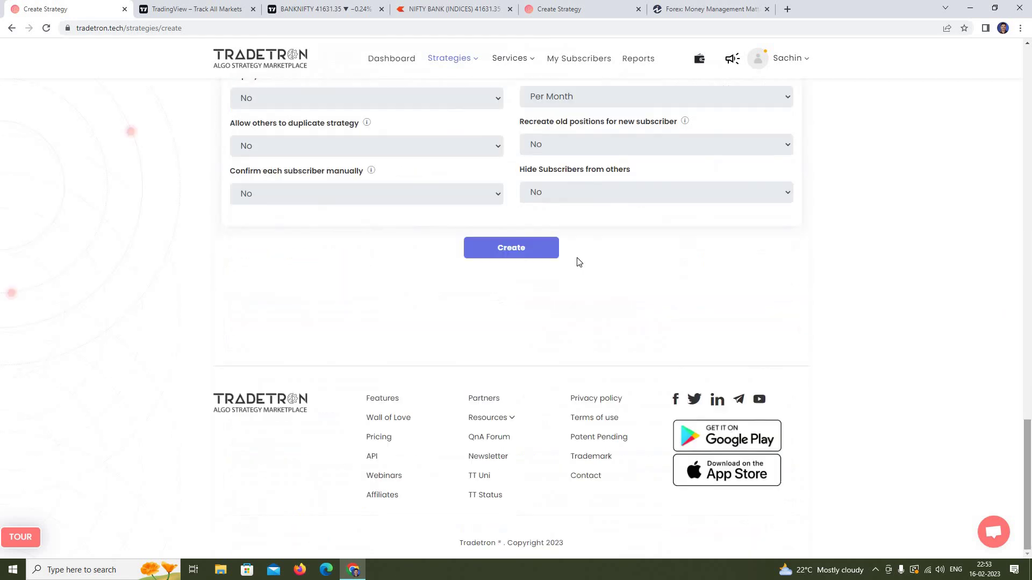
{"action": "left_click", "coordinate": [479, 249]}
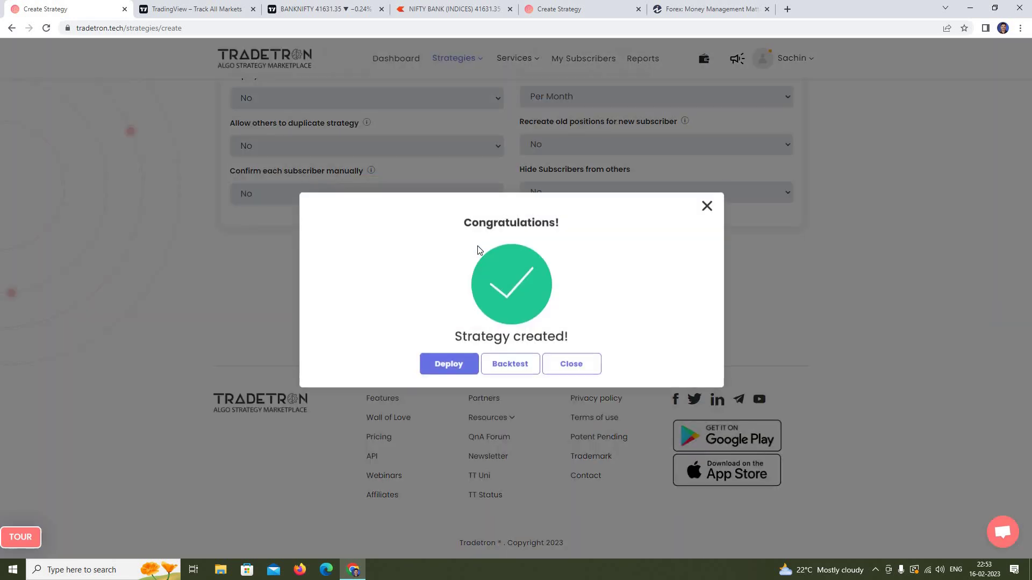
{"action": "left_click", "coordinate": [573, 371]}
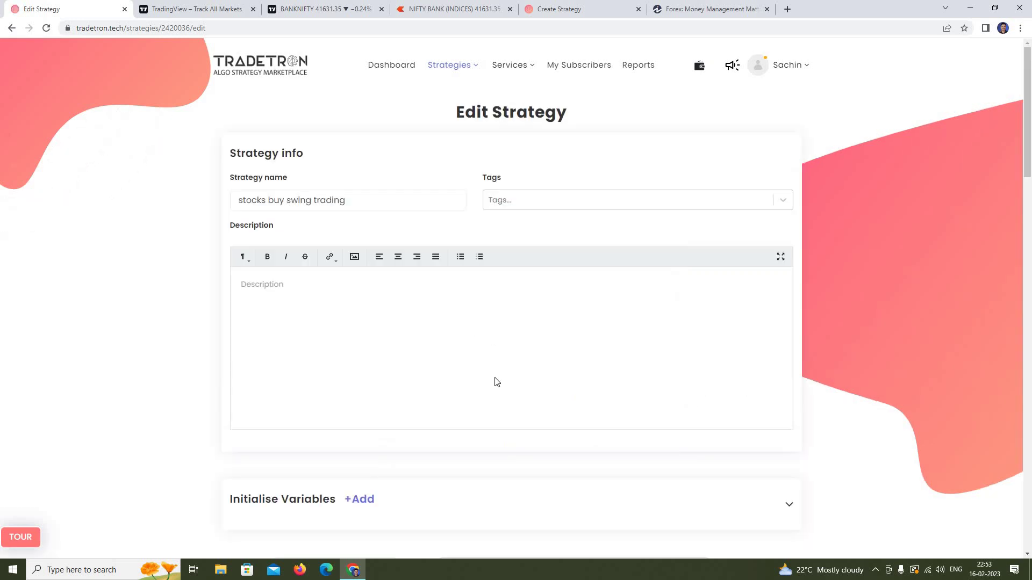
- Save the strategy twice through Update, closing the confirmation each time
{"action": "scroll", "coordinate": [494, 382], "scroll_direction": "down", "scroll_amount": 8}
{"action": "scroll", "coordinate": [494, 382], "scroll_direction": "down", "scroll_amount": 18}
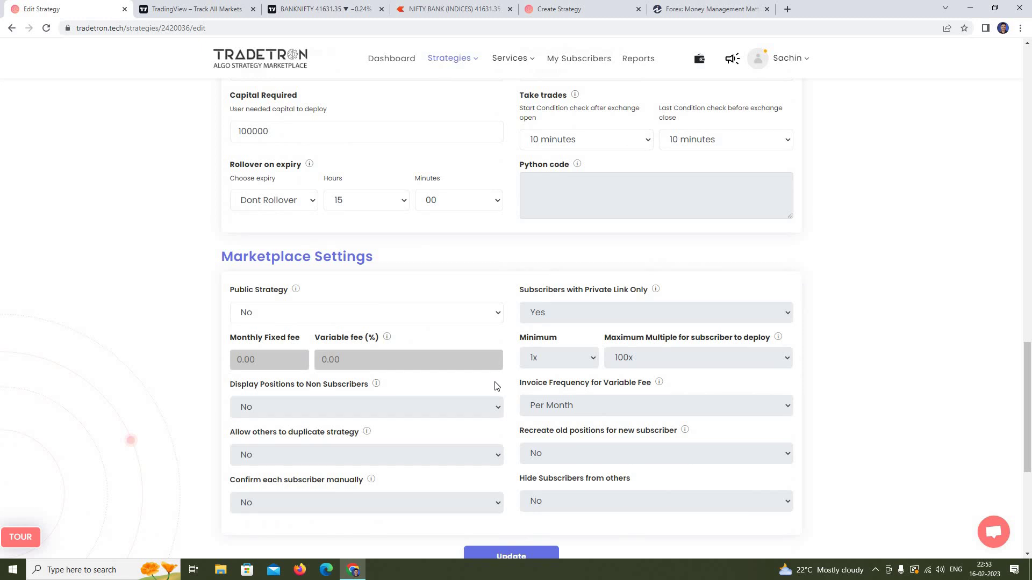
{"action": "scroll", "coordinate": [494, 385], "scroll_direction": "down", "scroll_amount": 3}
{"action": "left_click", "coordinate": [490, 398]}
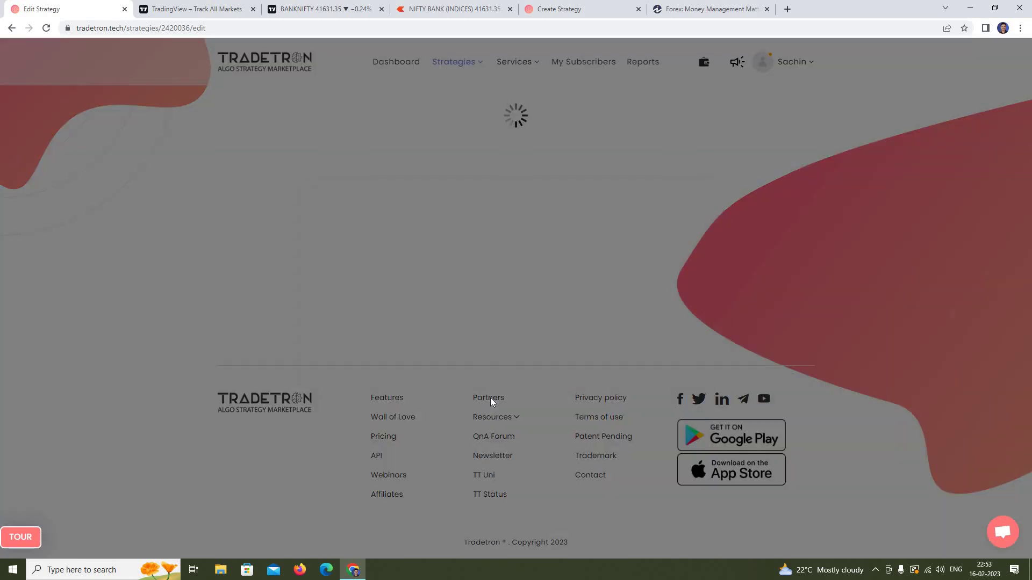
{"action": "left_click", "coordinate": [594, 376]}
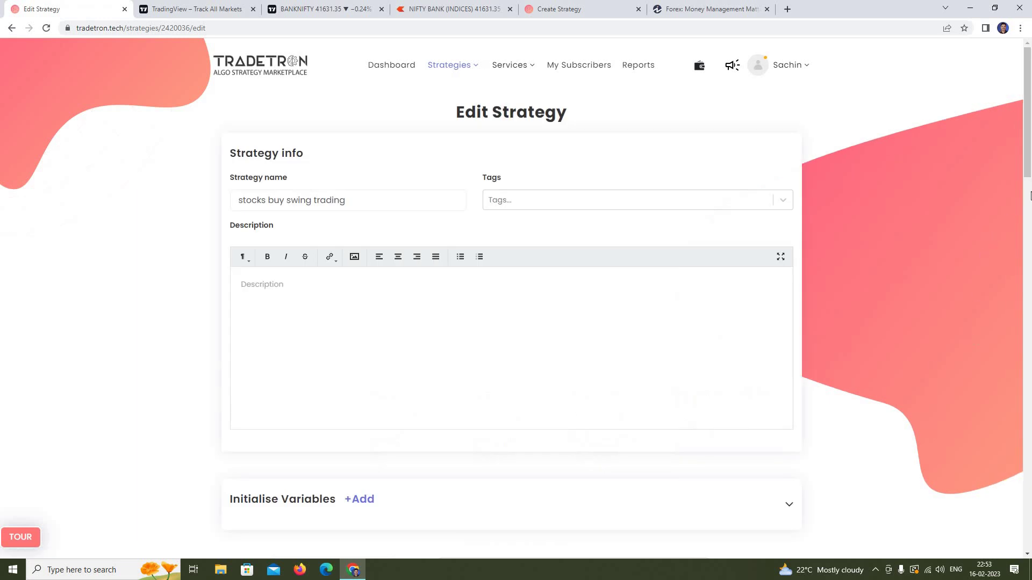
{"action": "scroll", "coordinate": [905, 491], "scroll_direction": "down", "scroll_amount": 20}
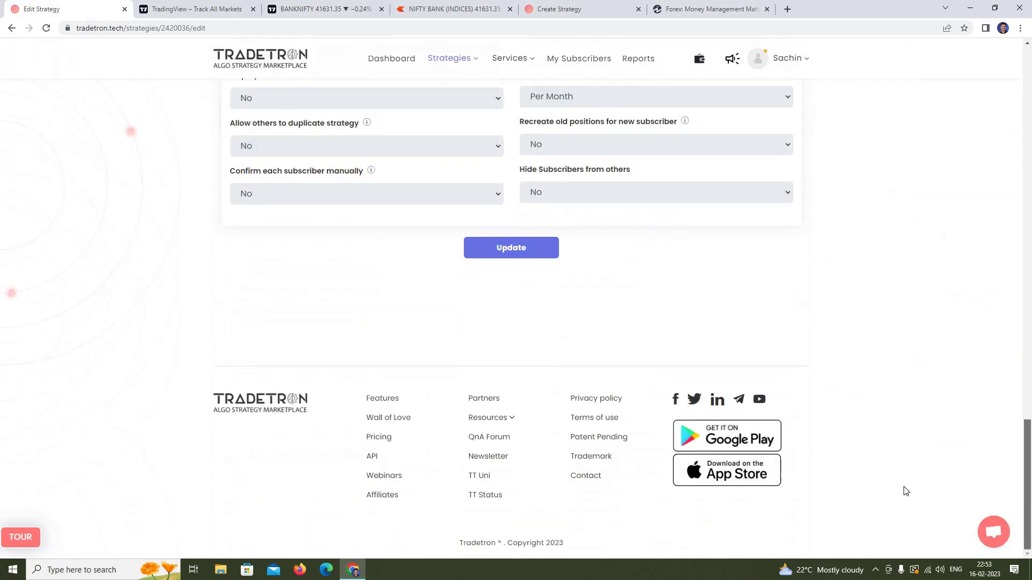
{"action": "left_click", "coordinate": [485, 251]}
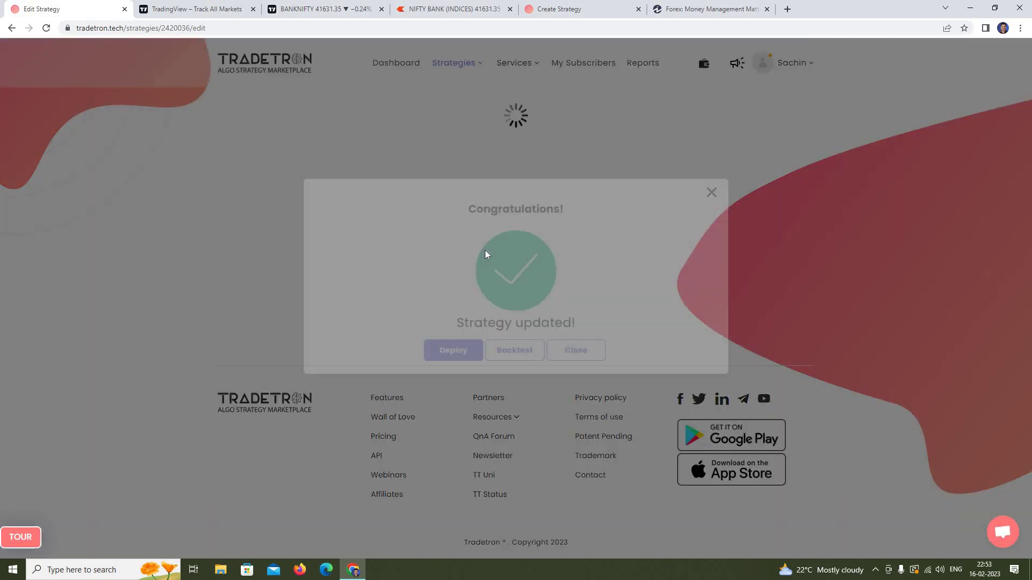
{"action": "left_click", "coordinate": [575, 376]}
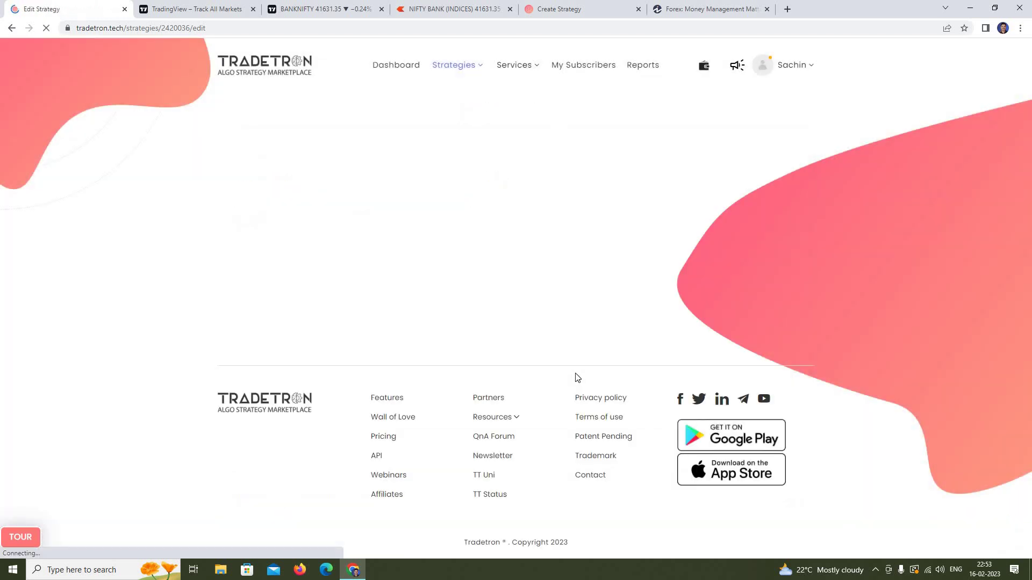
- Check the Universal Exit condition and Advanced Settings, then update the strategy and dismiss the confirmation
{"action": "scroll", "coordinate": [576, 380], "scroll_direction": "down", "scroll_amount": 2}
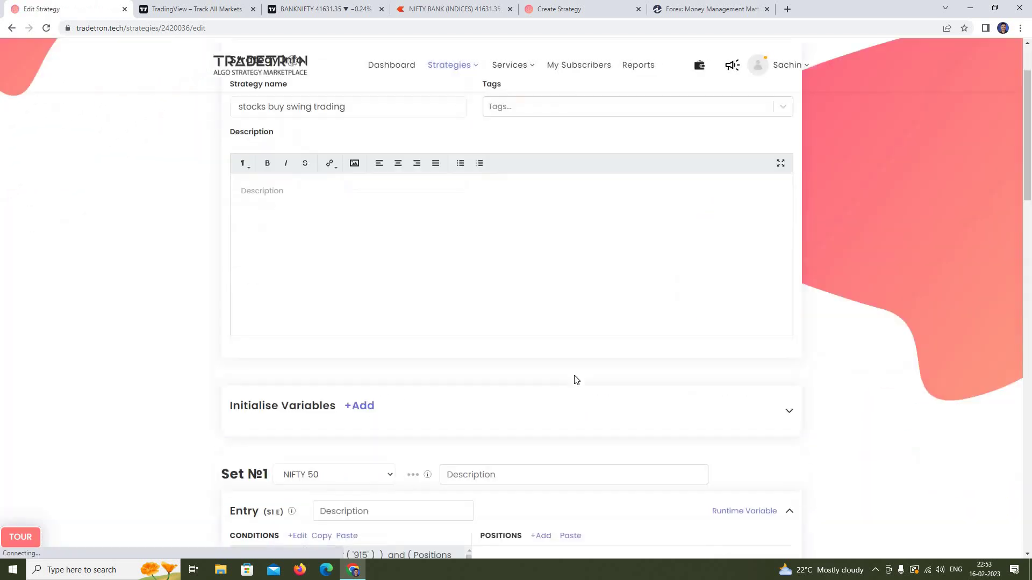
{"action": "scroll", "coordinate": [576, 380], "scroll_direction": "down", "scroll_amount": 12}
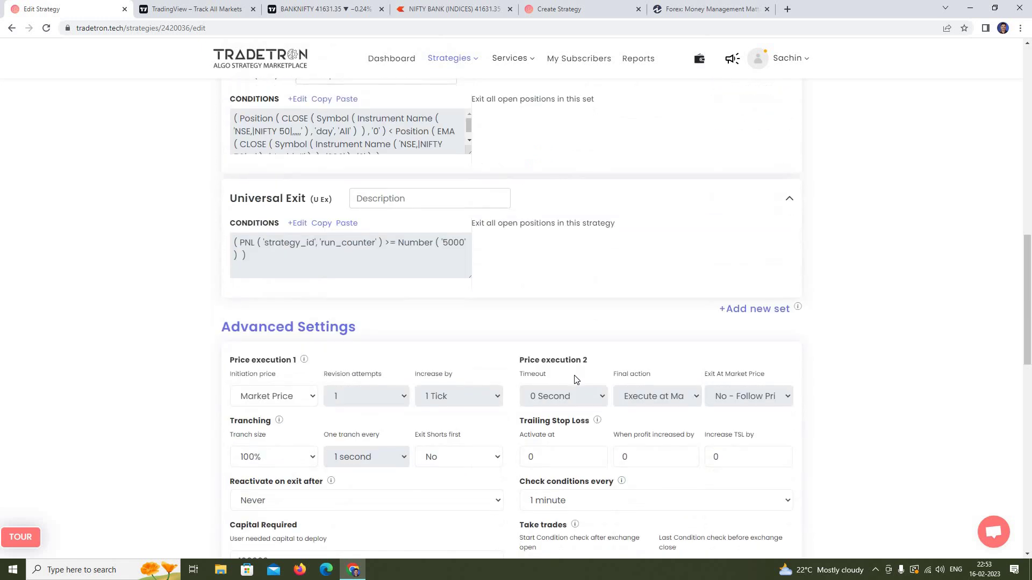
{"action": "scroll", "coordinate": [575, 380], "scroll_direction": "down", "scroll_amount": 5}
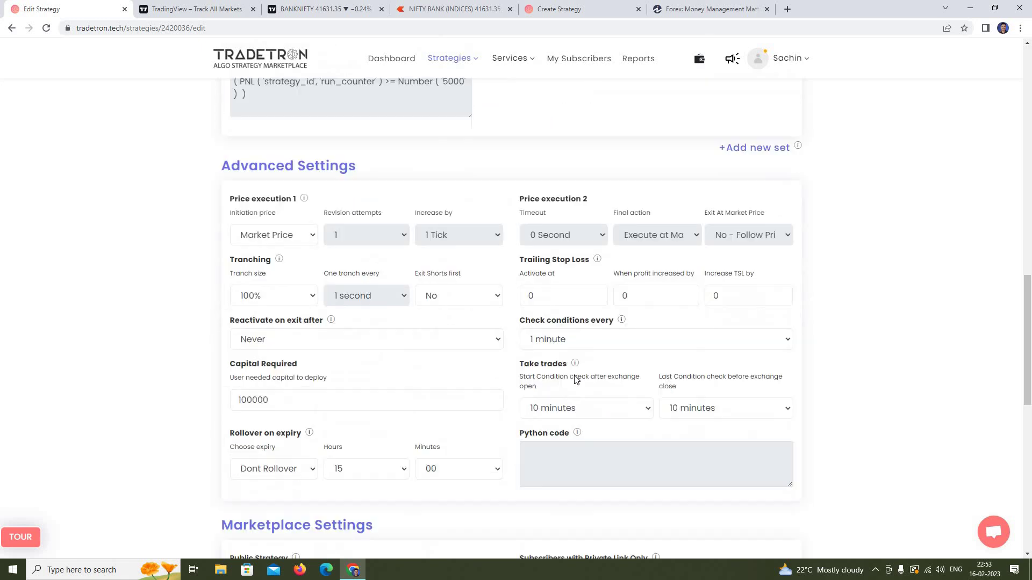
{"action": "scroll", "coordinate": [432, 205], "scroll_direction": "up", "scroll_amount": 3}
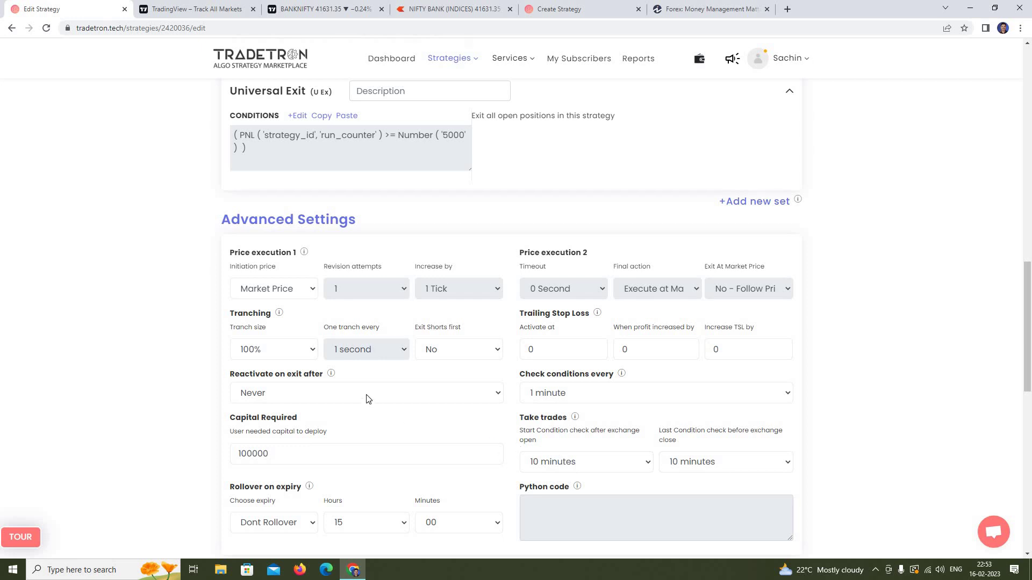
{"action": "scroll", "coordinate": [369, 398], "scroll_direction": "down", "scroll_amount": 4}
{"action": "scroll", "coordinate": [370, 399], "scroll_direction": "down", "scroll_amount": 4}
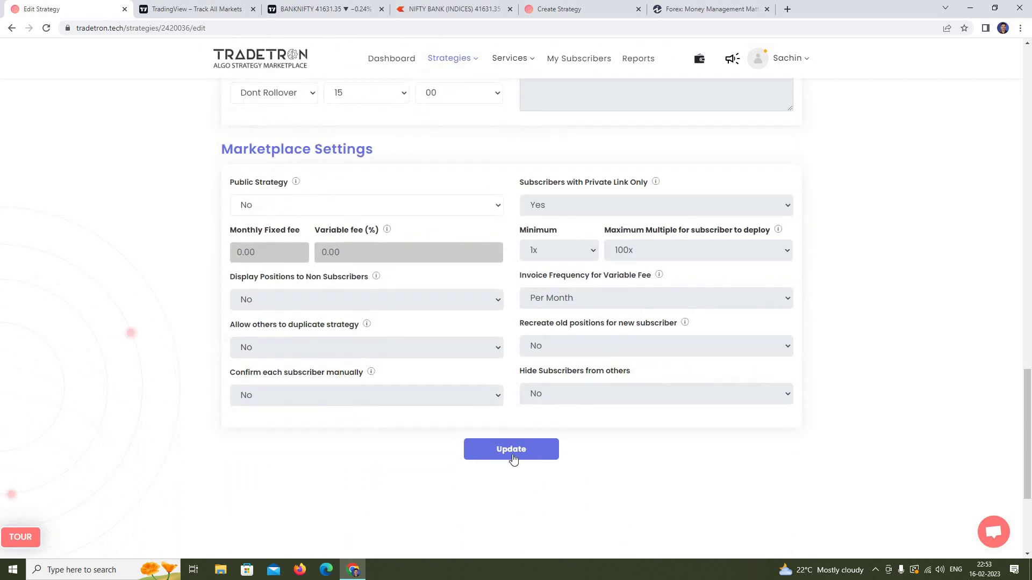
{"action": "left_click", "coordinate": [511, 454]}
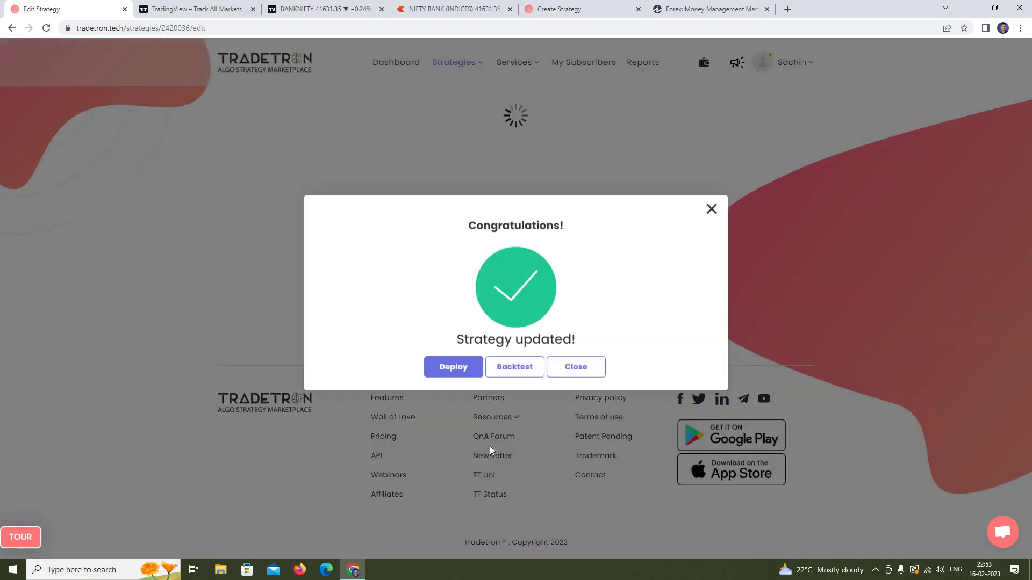
{"action": "left_click", "coordinate": [592, 374]}
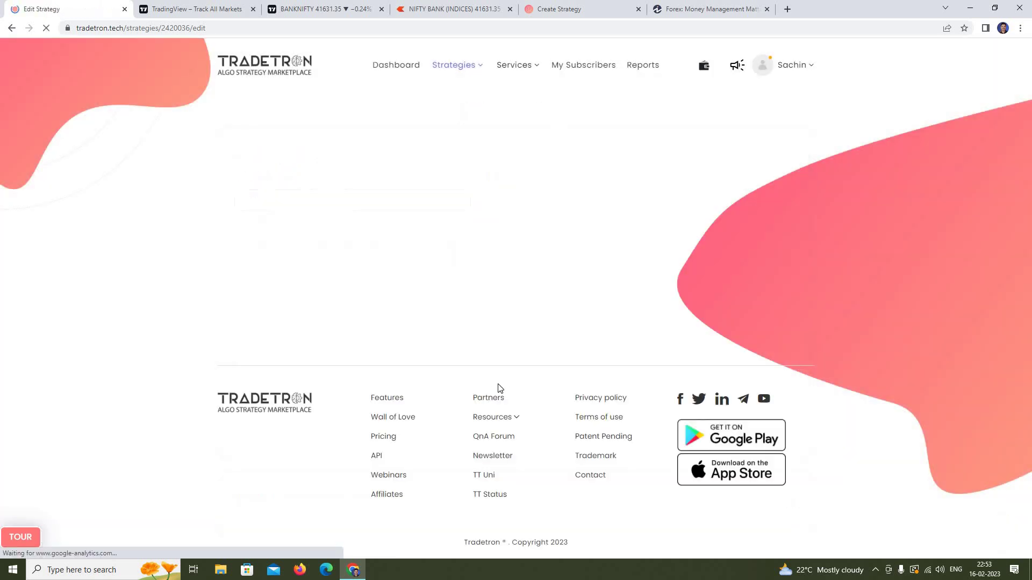
- Review the strategy info, Set 1 entry and exit conditions, buy position, Universal Exit and Advanced Settings
{"action": "scroll", "coordinate": [474, 415], "scroll_direction": "down", "scroll_amount": 9}
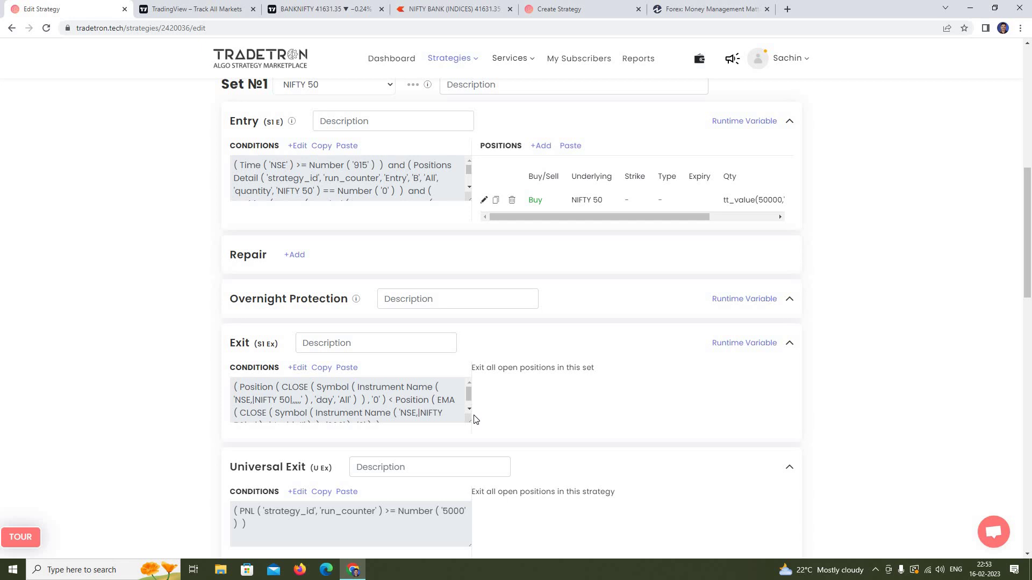
{"action": "scroll", "coordinate": [475, 420], "scroll_direction": "down", "scroll_amount": 3}
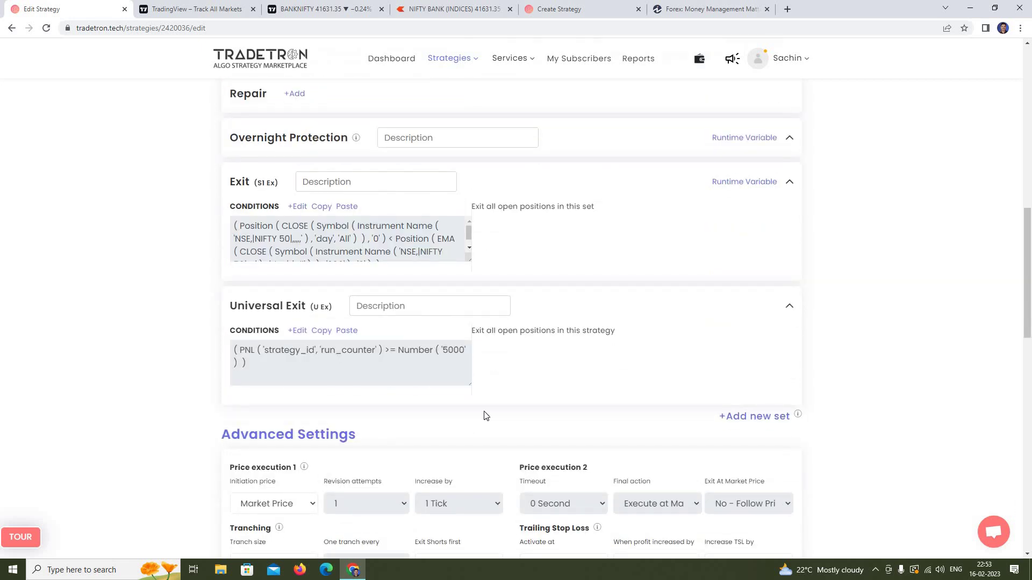
{"action": "scroll", "coordinate": [567, 352], "scroll_direction": "up", "scroll_amount": 3}
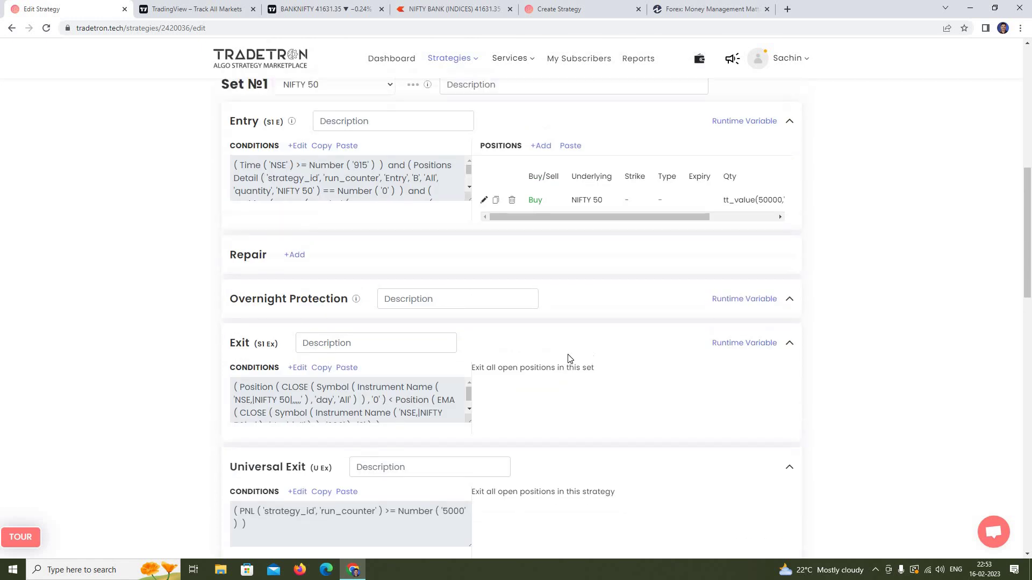
{"action": "scroll", "coordinate": [569, 359], "scroll_direction": "up", "scroll_amount": 2}
{"action": "scroll", "coordinate": [569, 359], "scroll_direction": "up", "scroll_amount": 6}
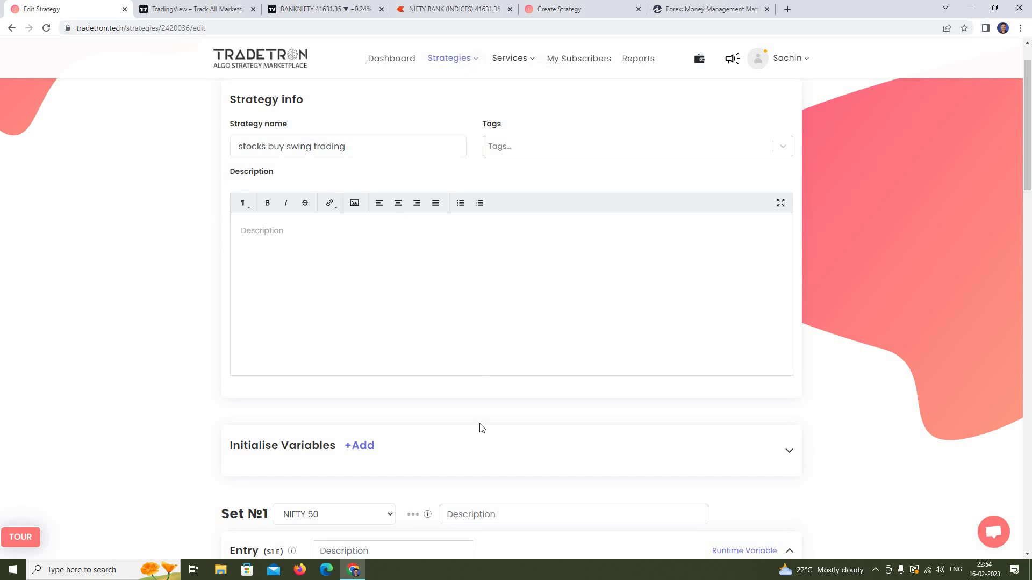
{"action": "scroll", "coordinate": [482, 427], "scroll_direction": "down", "scroll_amount": 15}
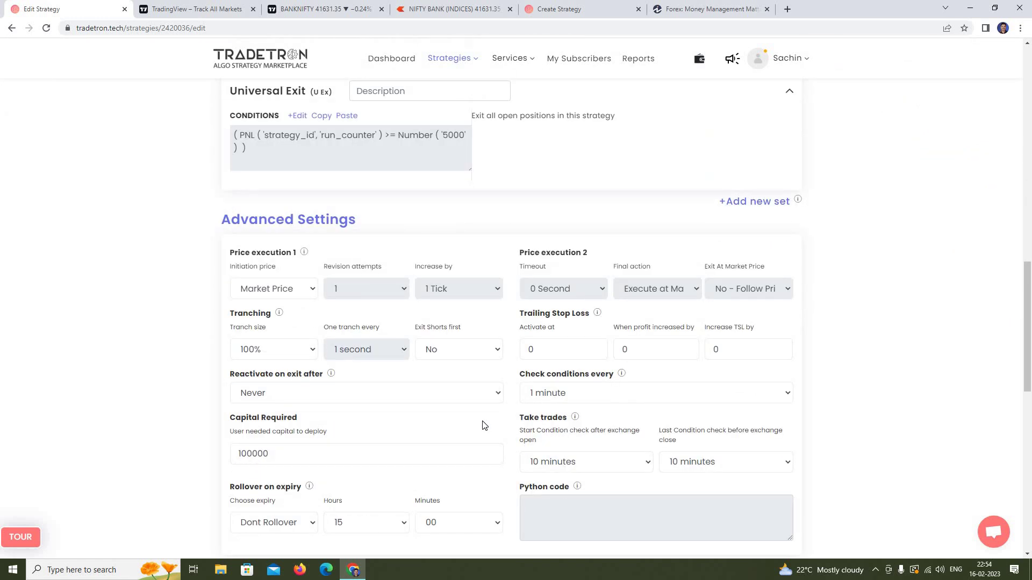
{"action": "scroll", "coordinate": [482, 426], "scroll_direction": "up", "scroll_amount": 5}
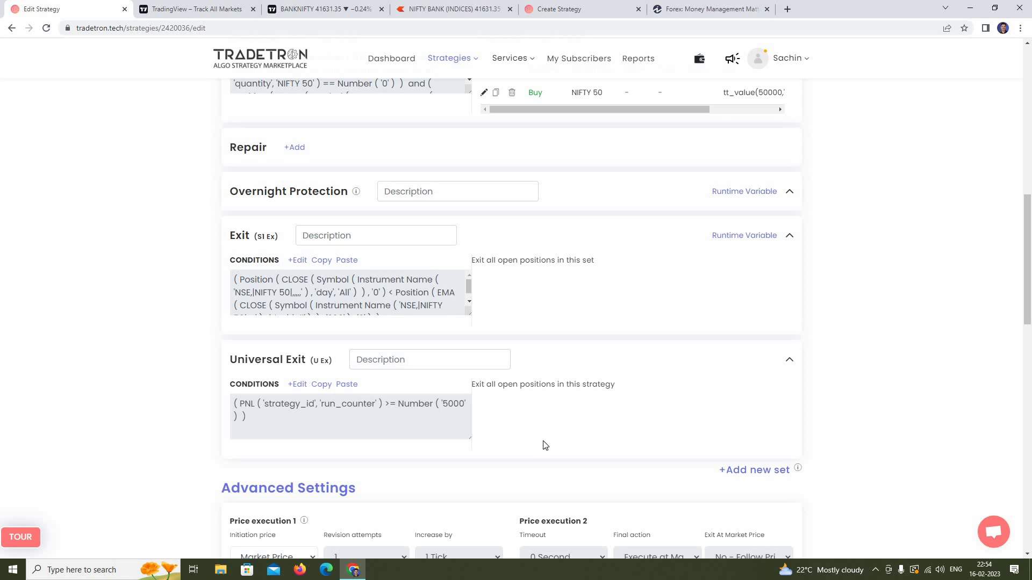
{"action": "scroll", "coordinate": [545, 445], "scroll_direction": "up", "scroll_amount": 4}
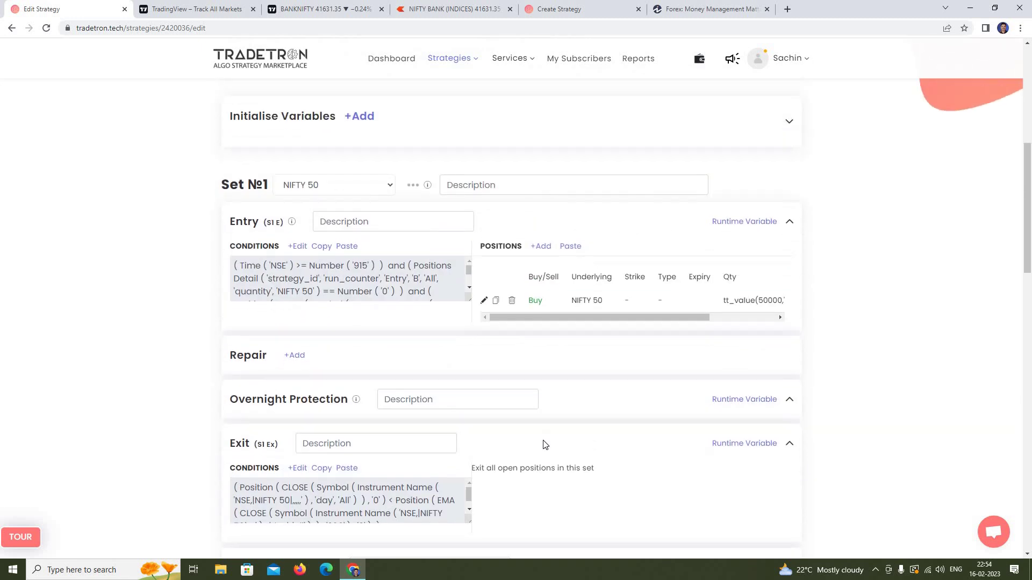
{"action": "scroll", "coordinate": [545, 445], "scroll_direction": "down", "scroll_amount": 4}
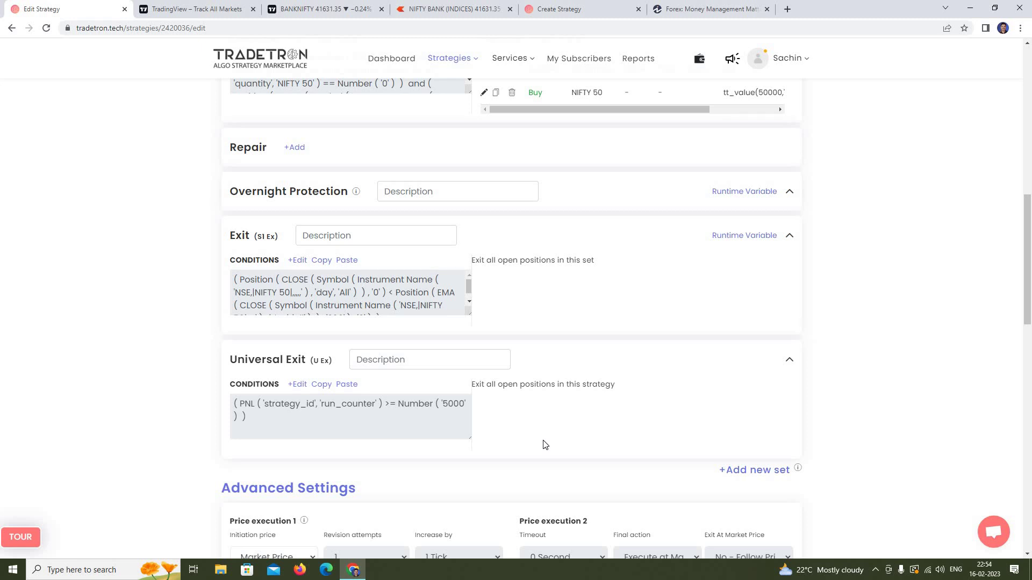
- Update the reviewed strategy again and close the confirmation
{"action": "scroll", "coordinate": [544, 445], "scroll_direction": "down", "scroll_amount": 15}
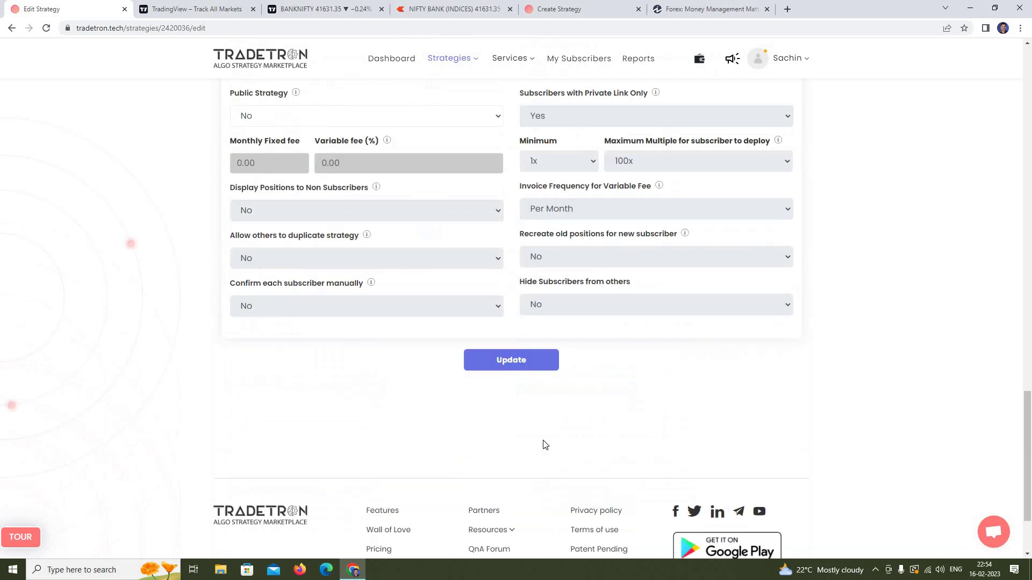
{"action": "left_click", "coordinate": [488, 350]}
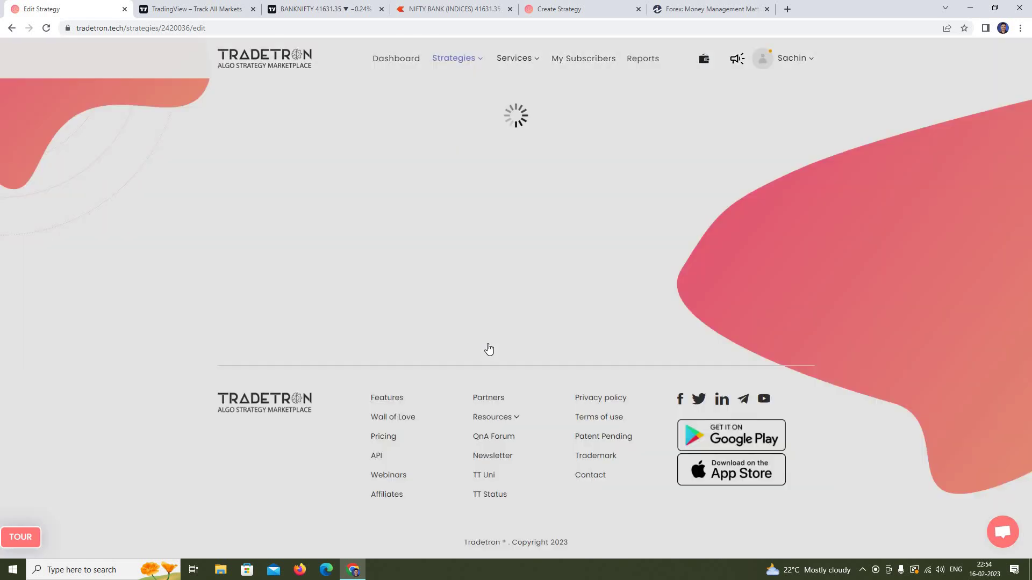
{"action": "left_click", "coordinate": [568, 376]}
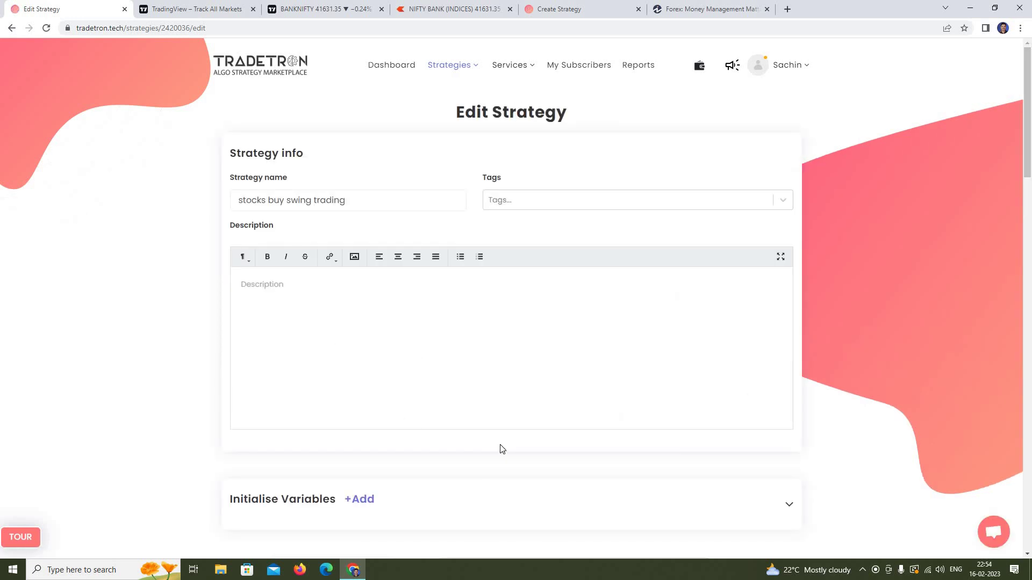
- Save the "stocks buy swing trading" strategy twice with its current settings, closing the update confirmation each time
{"action": "scroll", "coordinate": [498, 449], "scroll_direction": "down", "scroll_amount": 10}
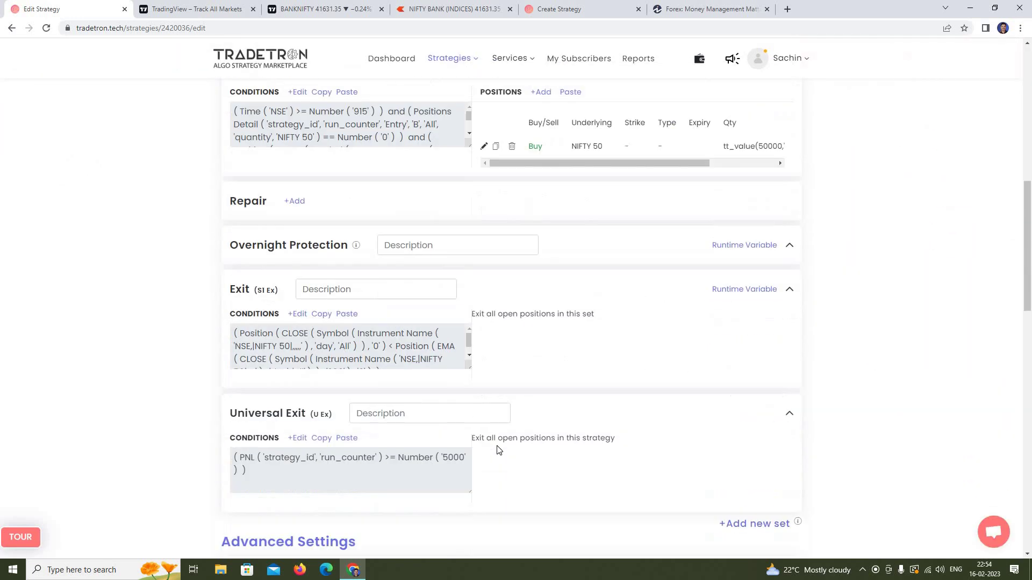
{"action": "scroll", "coordinate": [497, 450], "scroll_direction": "down", "scroll_amount": 10}
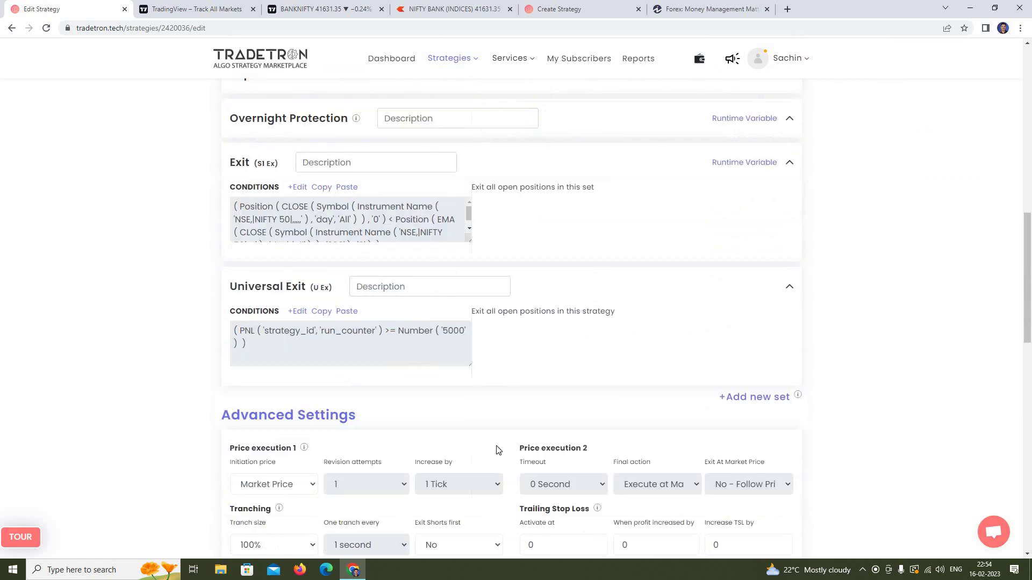
{"action": "scroll", "coordinate": [497, 450], "scroll_direction": "down", "scroll_amount": 4}
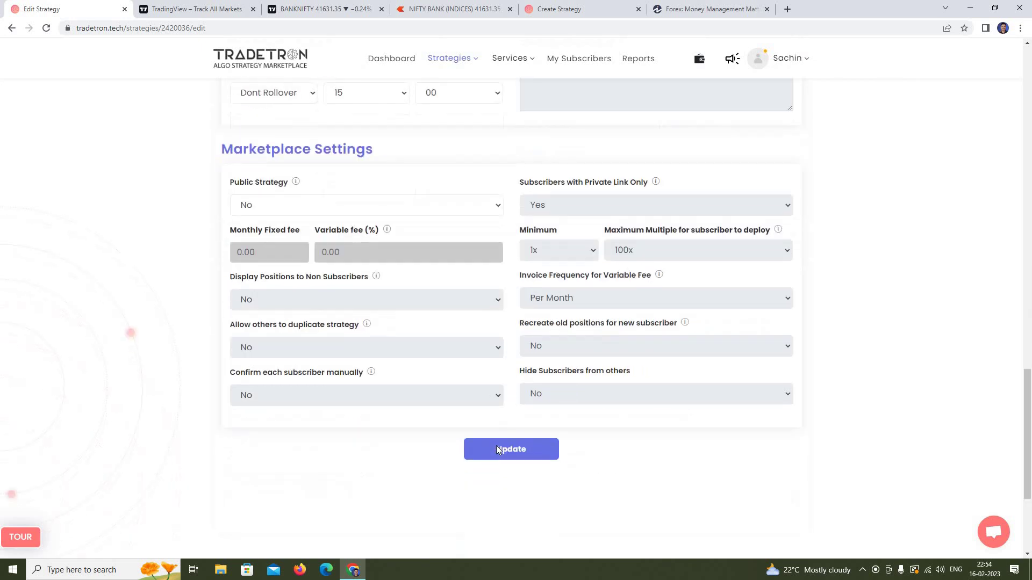
{"action": "left_click", "coordinate": [493, 450]}
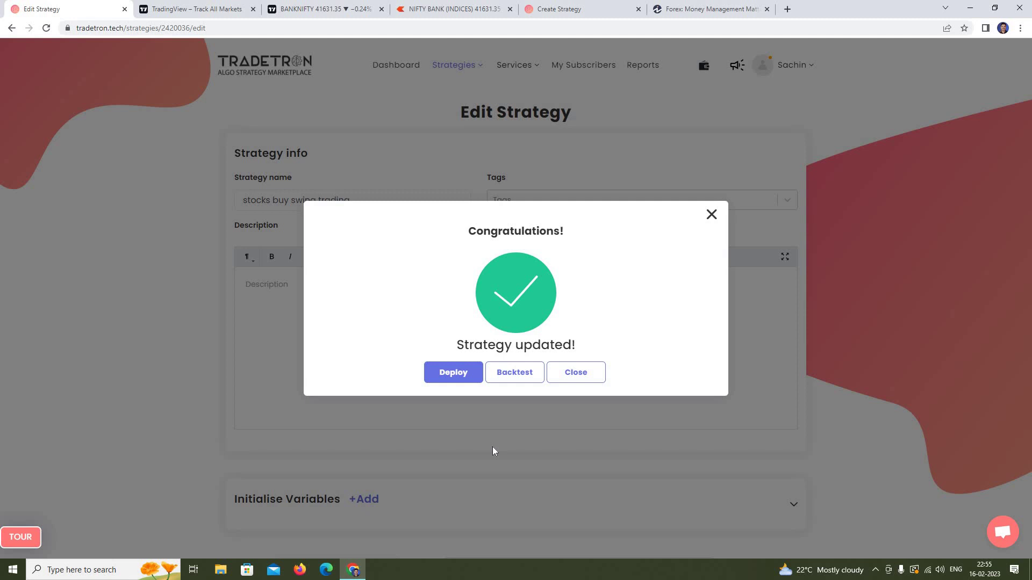
{"action": "left_click", "coordinate": [579, 371]}
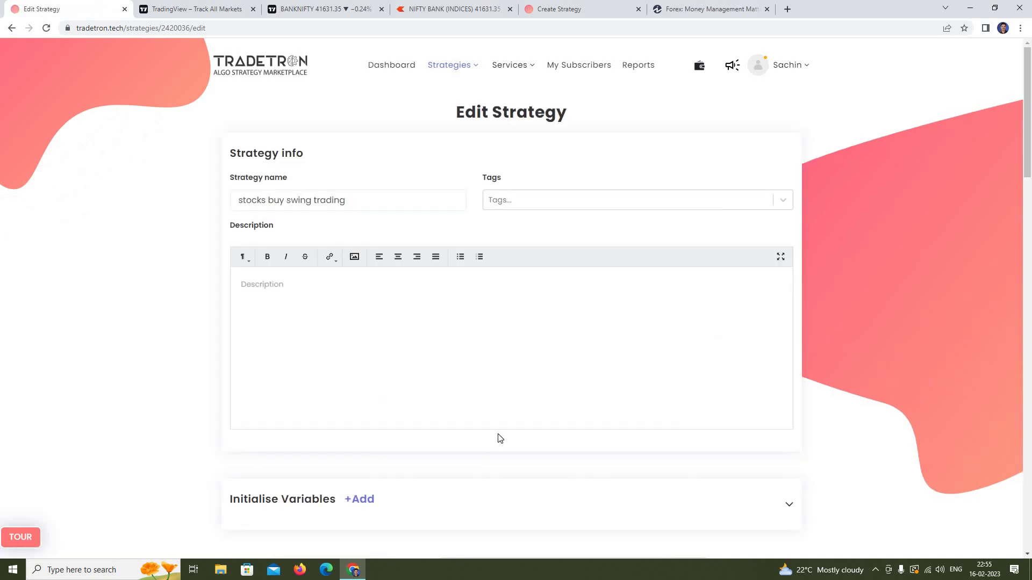
{"action": "scroll", "coordinate": [500, 438], "scroll_direction": "down", "scroll_amount": 4}
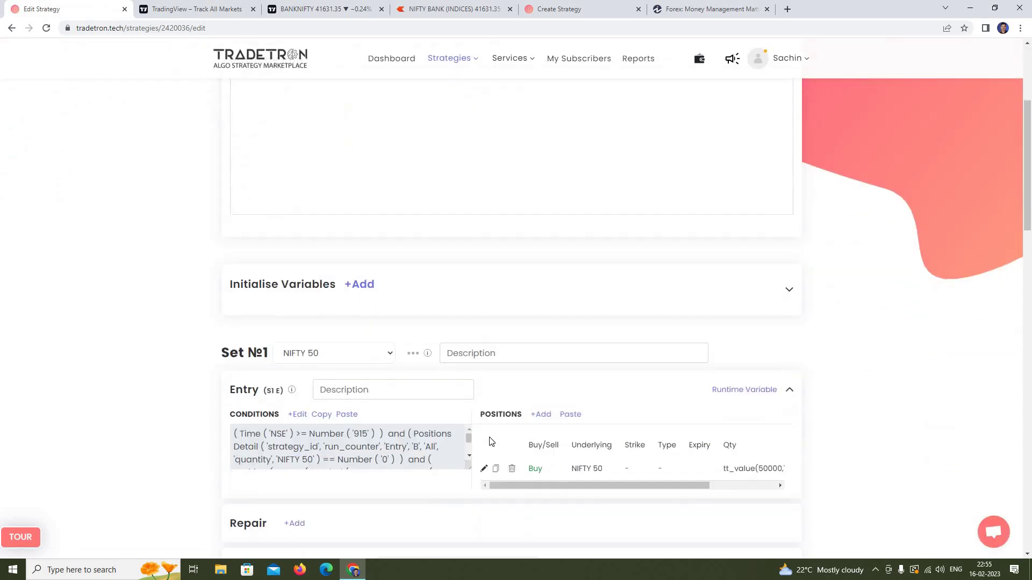
{"action": "scroll", "coordinate": [484, 451], "scroll_direction": "down", "scroll_amount": 15}
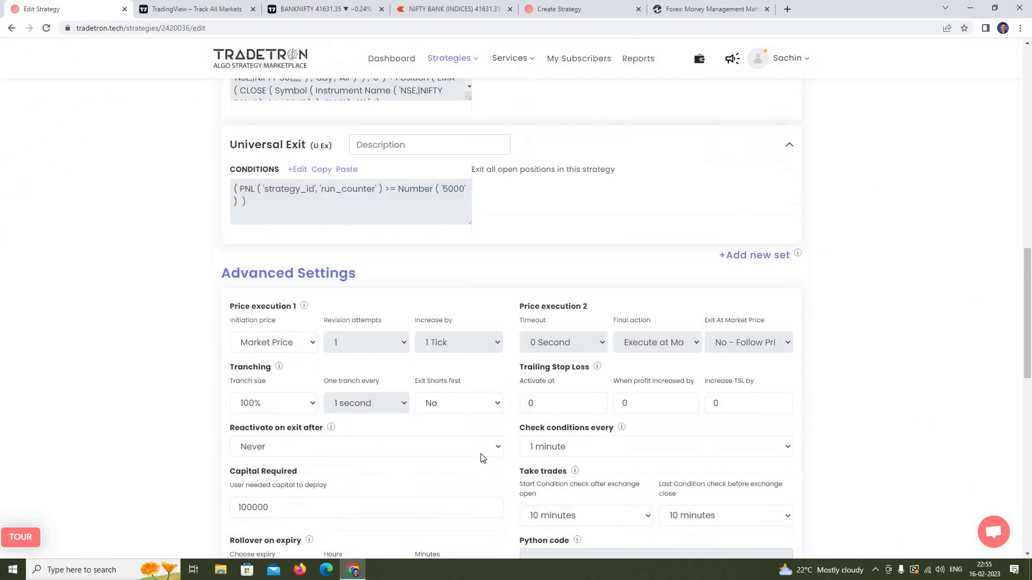
{"action": "scroll", "coordinate": [483, 458], "scroll_direction": "down", "scroll_amount": 4}
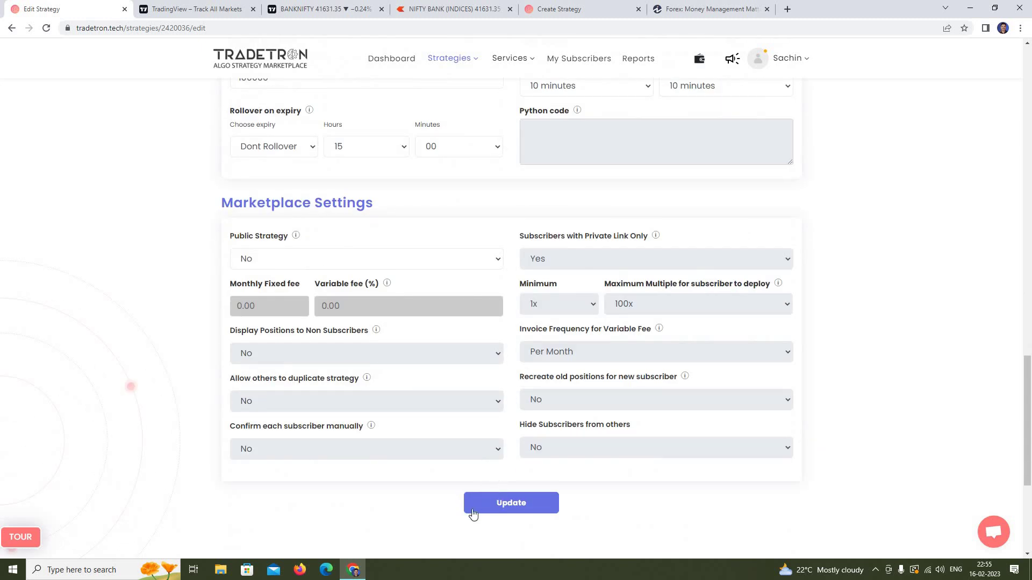
{"action": "left_click", "coordinate": [473, 512]}
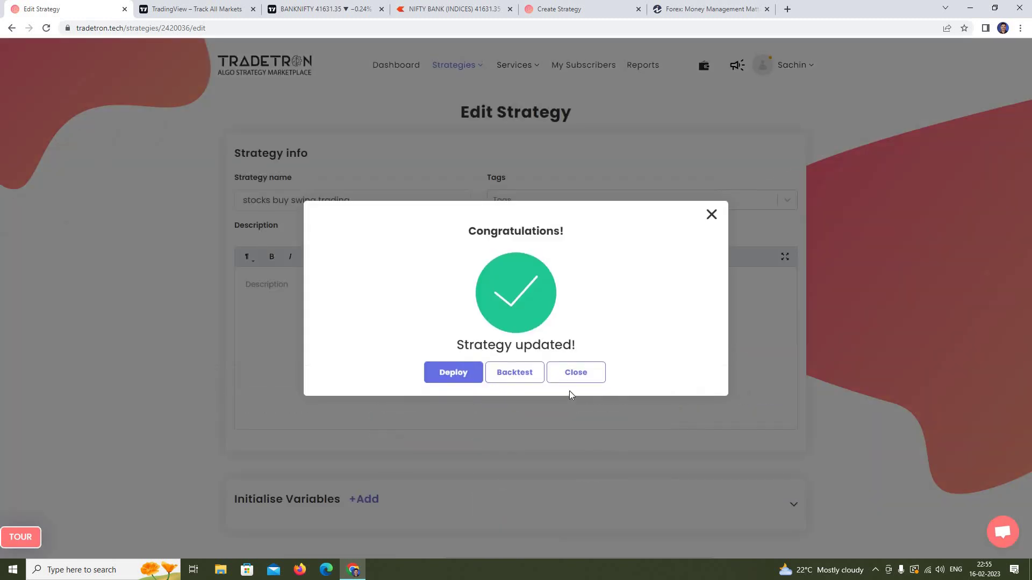
{"action": "left_click", "coordinate": [583, 376]}
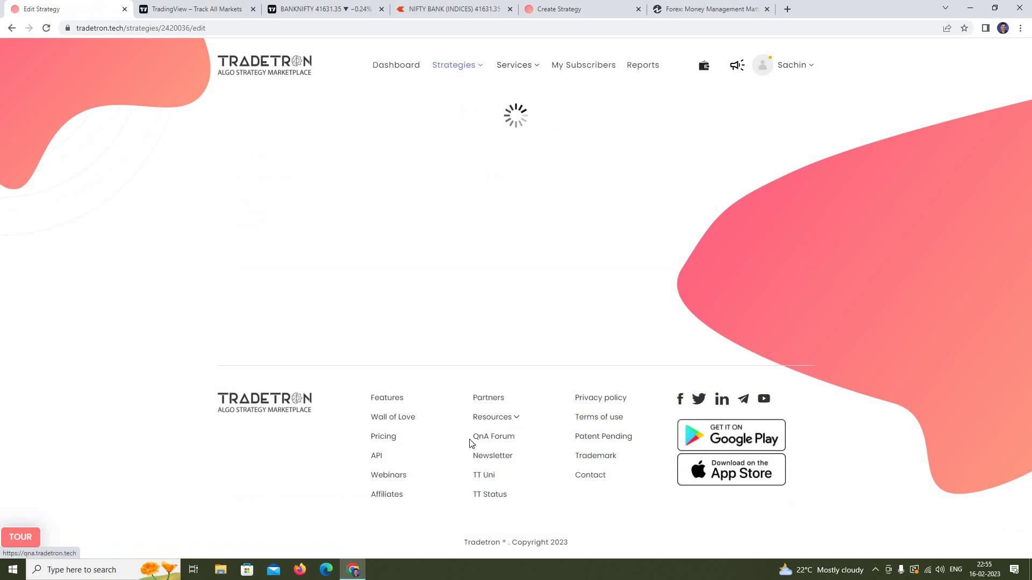
- Update the strategy two more times without changing its settings and dismiss both confirmations
{"action": "scroll", "coordinate": [469, 452], "scroll_direction": "down", "scroll_amount": 9}
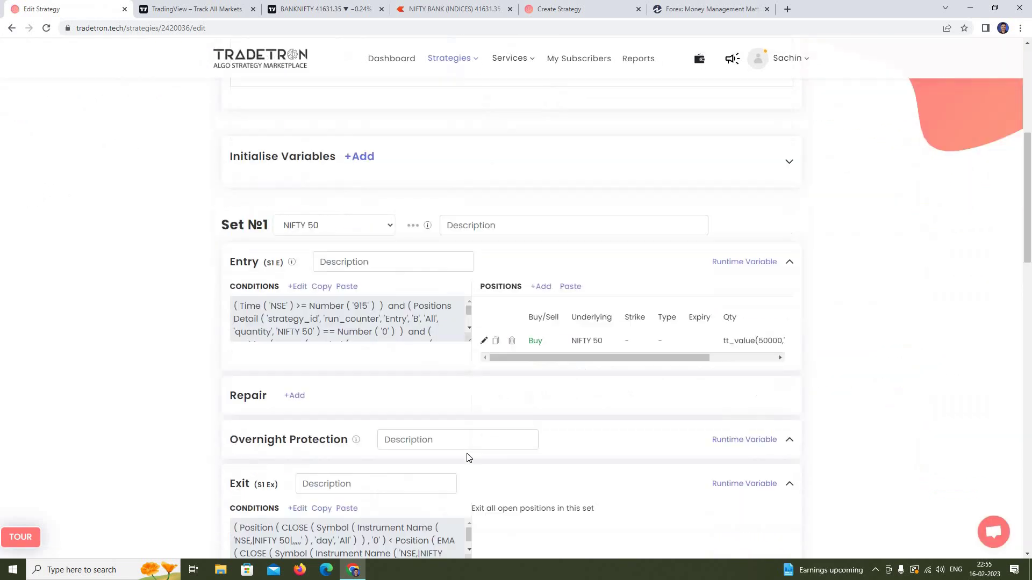
{"action": "scroll", "coordinate": [470, 456], "scroll_direction": "down", "scroll_amount": 15}
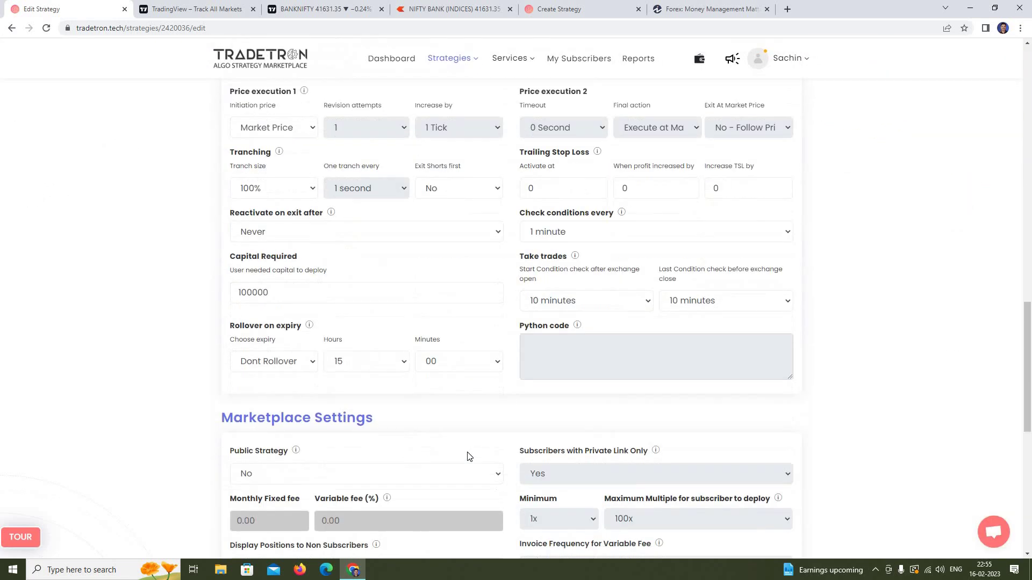
{"action": "left_click", "coordinate": [469, 455]}
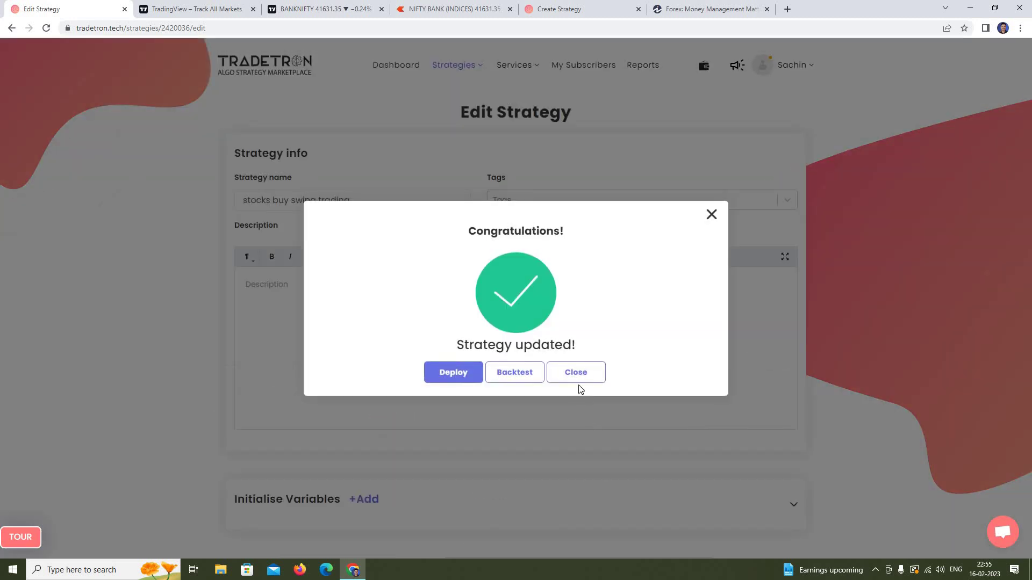
{"action": "left_click", "coordinate": [576, 376]}
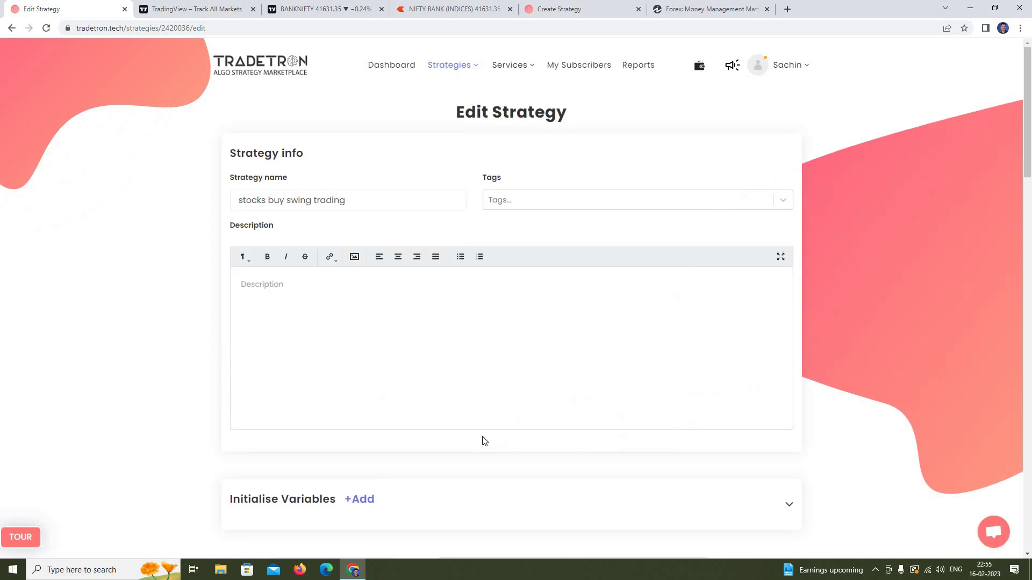
{"action": "scroll", "coordinate": [461, 437], "scroll_direction": "down", "scroll_amount": 10}
{"action": "scroll", "coordinate": [460, 437], "scroll_direction": "down", "scroll_amount": 15}
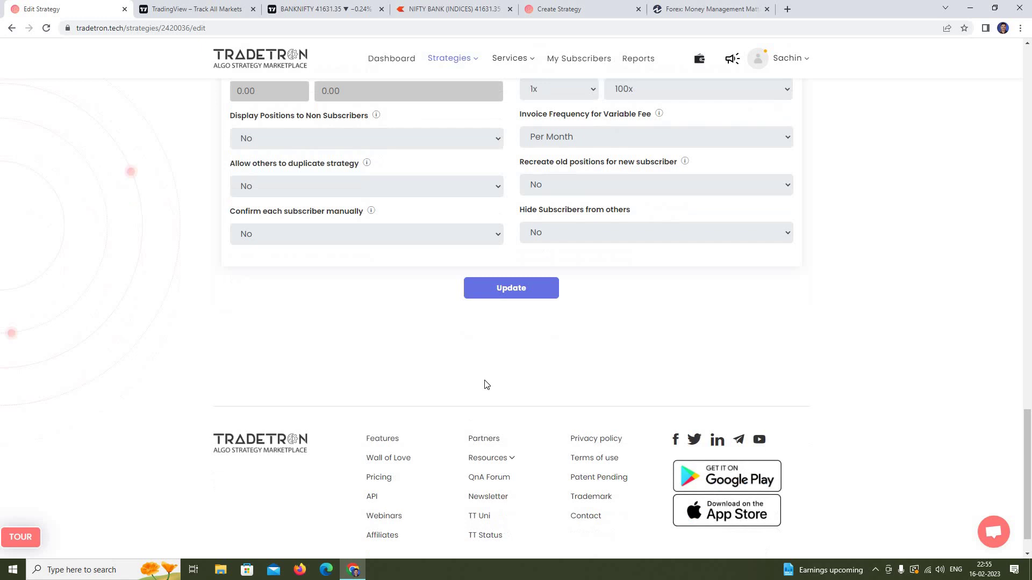
{"action": "left_click", "coordinate": [482, 293]}
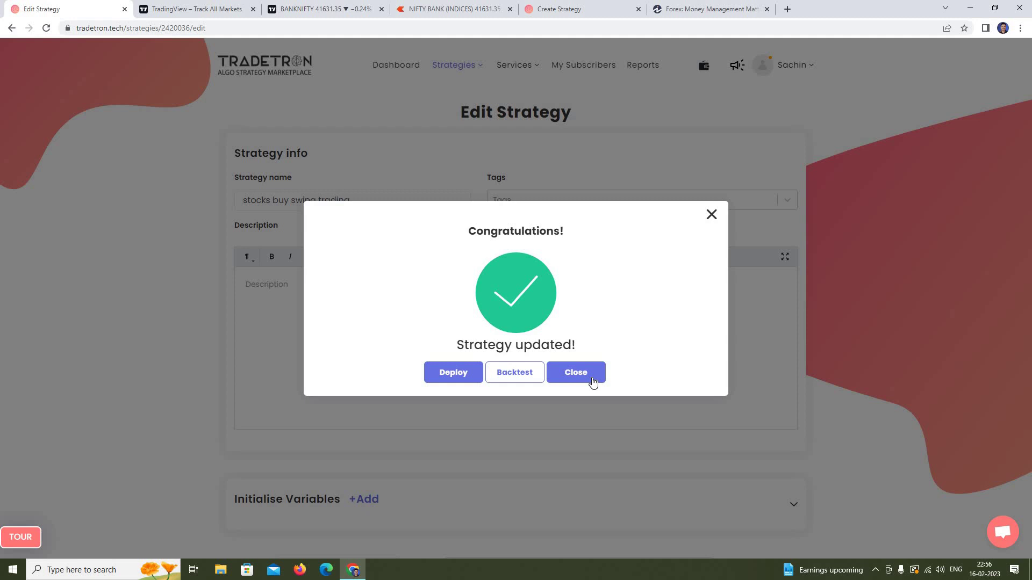
{"action": "left_click", "coordinate": [593, 382]}
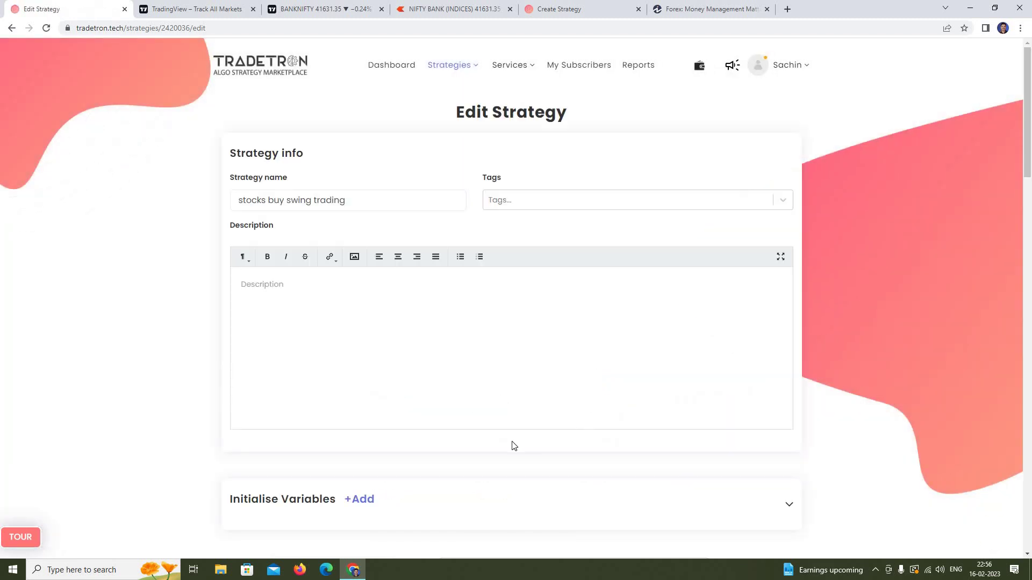
- Review the strategy's Set 1 entry, NIFTY 50 buy position, exit conditions, Universal Exit and Advanced Settings
{"action": "scroll", "coordinate": [511, 445], "scroll_direction": "down", "scroll_amount": 2}
{"action": "scroll", "coordinate": [512, 445], "scroll_direction": "down", "scroll_amount": 2}
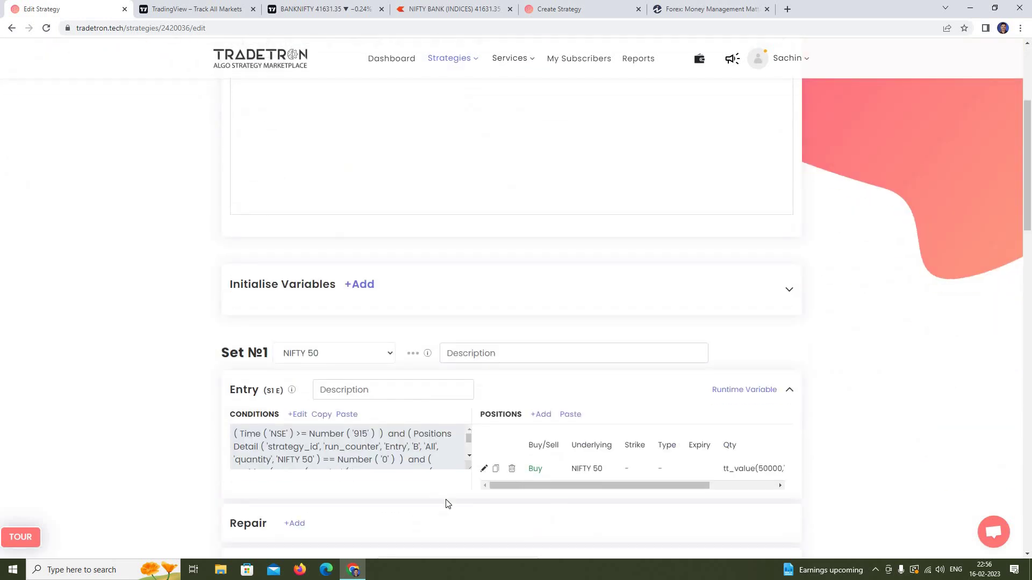
{"action": "scroll", "coordinate": [449, 497], "scroll_direction": "down", "scroll_amount": 5}
{"action": "scroll", "coordinate": [451, 493], "scroll_direction": "down", "scroll_amount": 4}
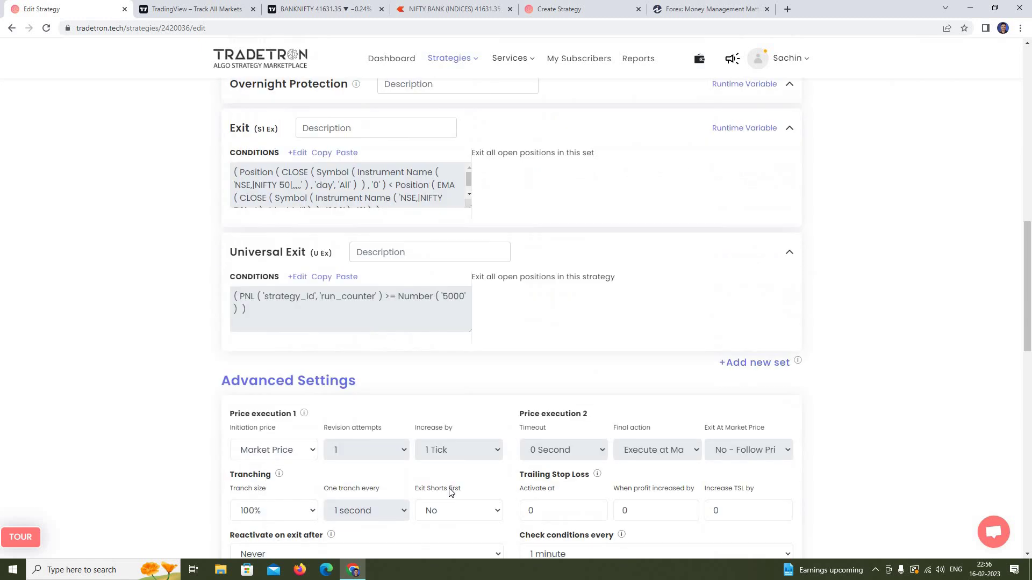
{"action": "scroll", "coordinate": [450, 492], "scroll_direction": "down", "scroll_amount": 4}
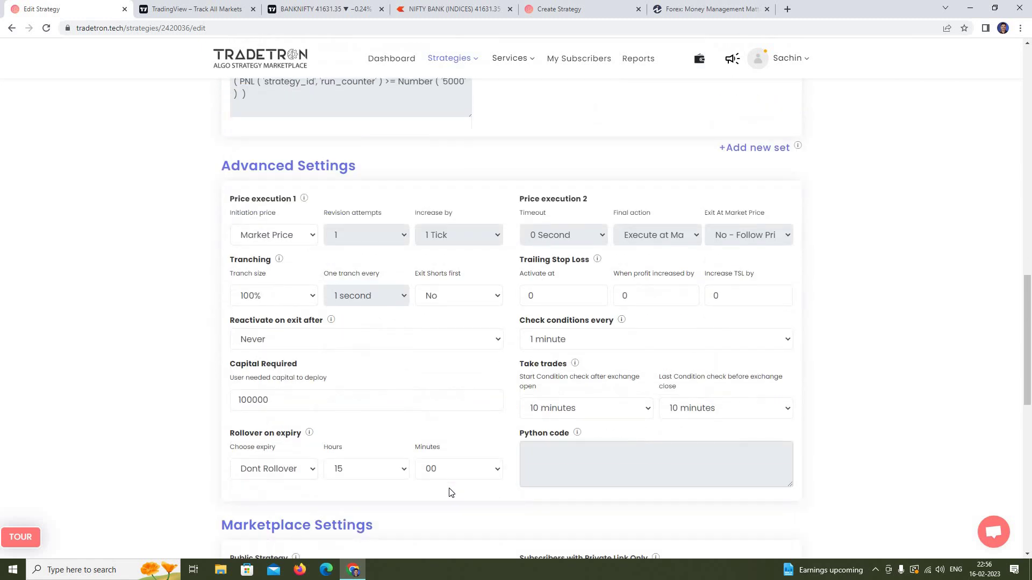
{"action": "scroll", "coordinate": [450, 492], "scroll_direction": "up", "scroll_amount": 8}
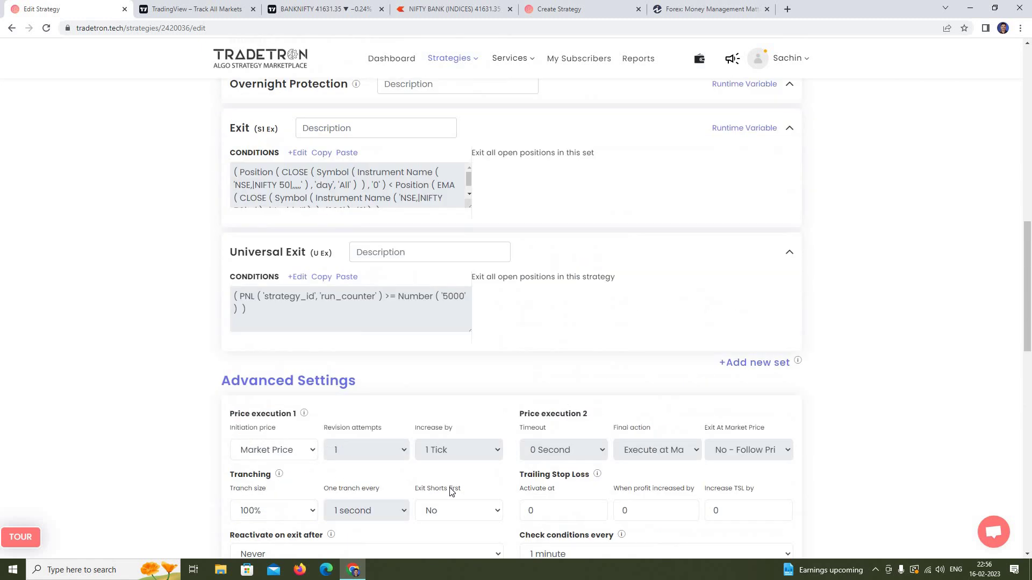
{"action": "scroll", "coordinate": [450, 493], "scroll_direction": "up", "scroll_amount": 9}
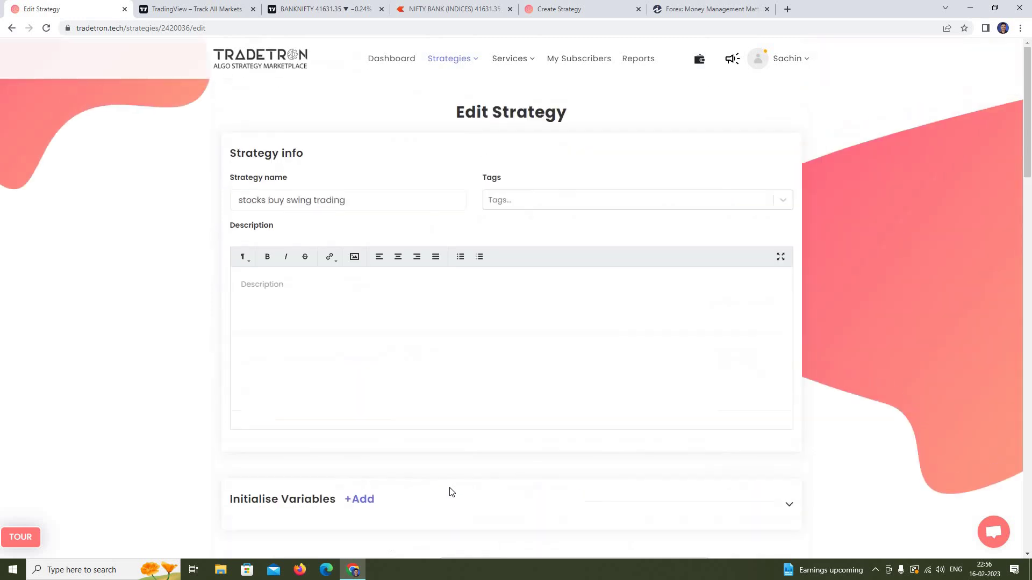
{"action": "scroll", "coordinate": [451, 493], "scroll_direction": "down", "scroll_amount": 10}
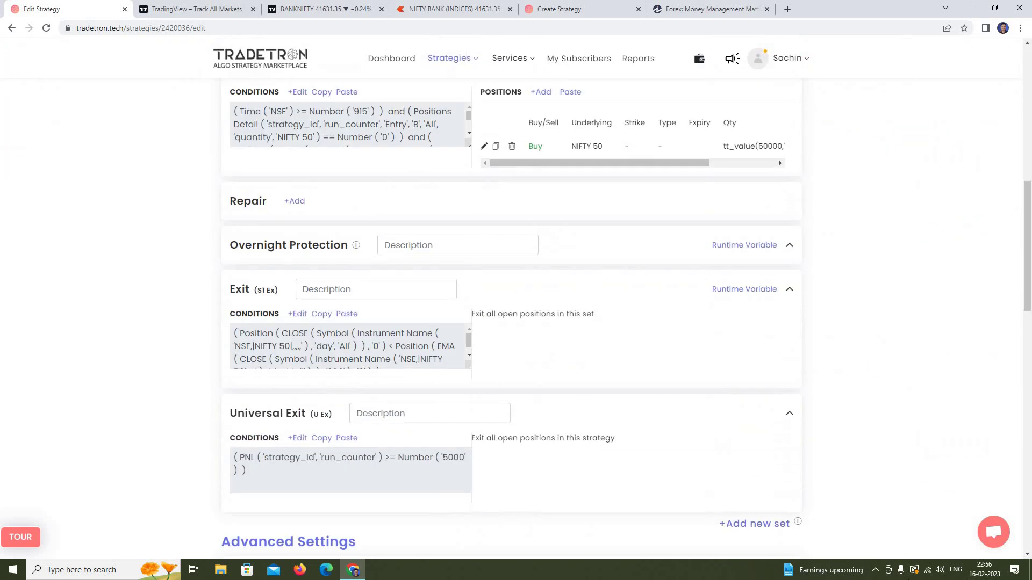
{"action": "left_click", "coordinate": [876, 571]}
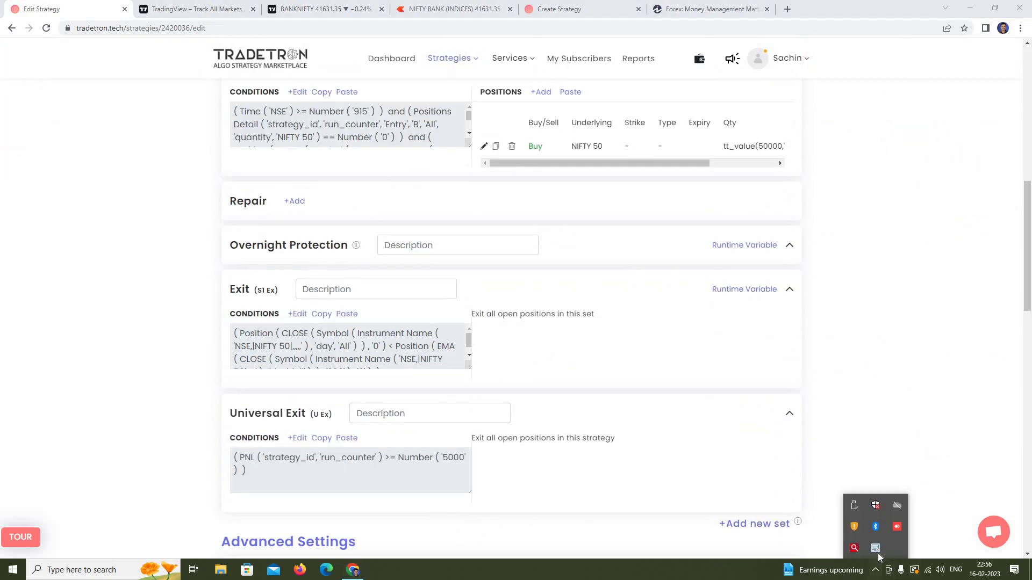